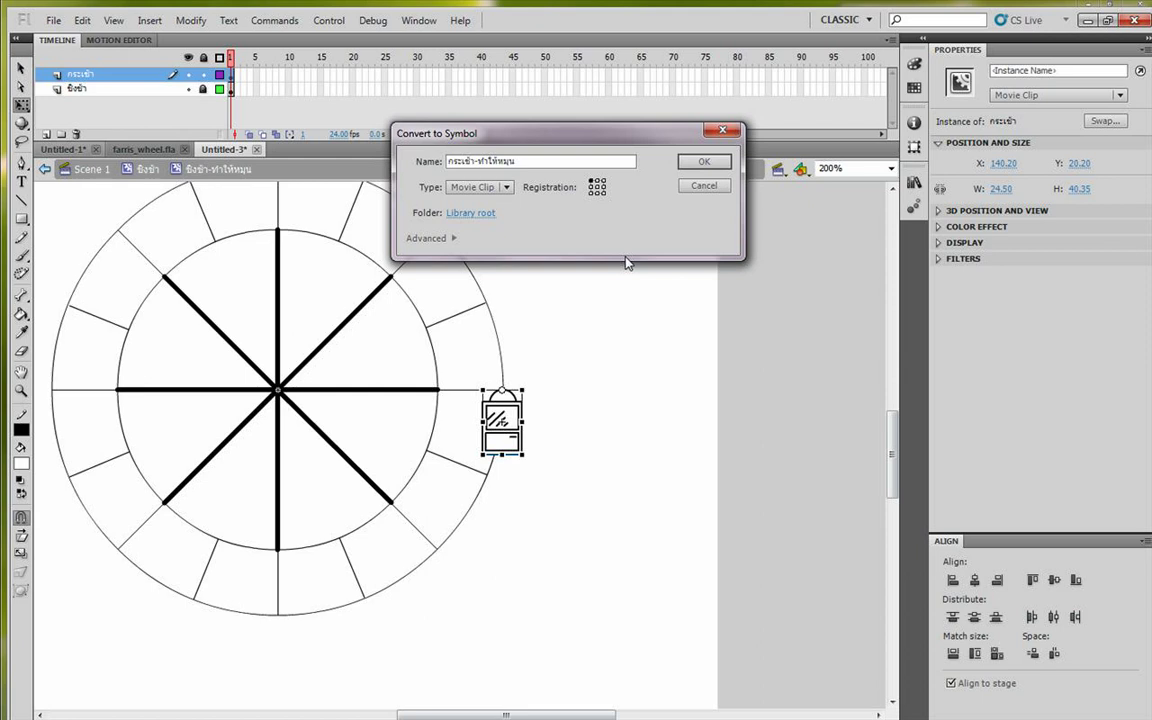
Step: Convert the cabin into the movie clip "กระเช้า-ทำให้หมุน" with centred registration and open it for editing
click(593, 183)
click(704, 162)
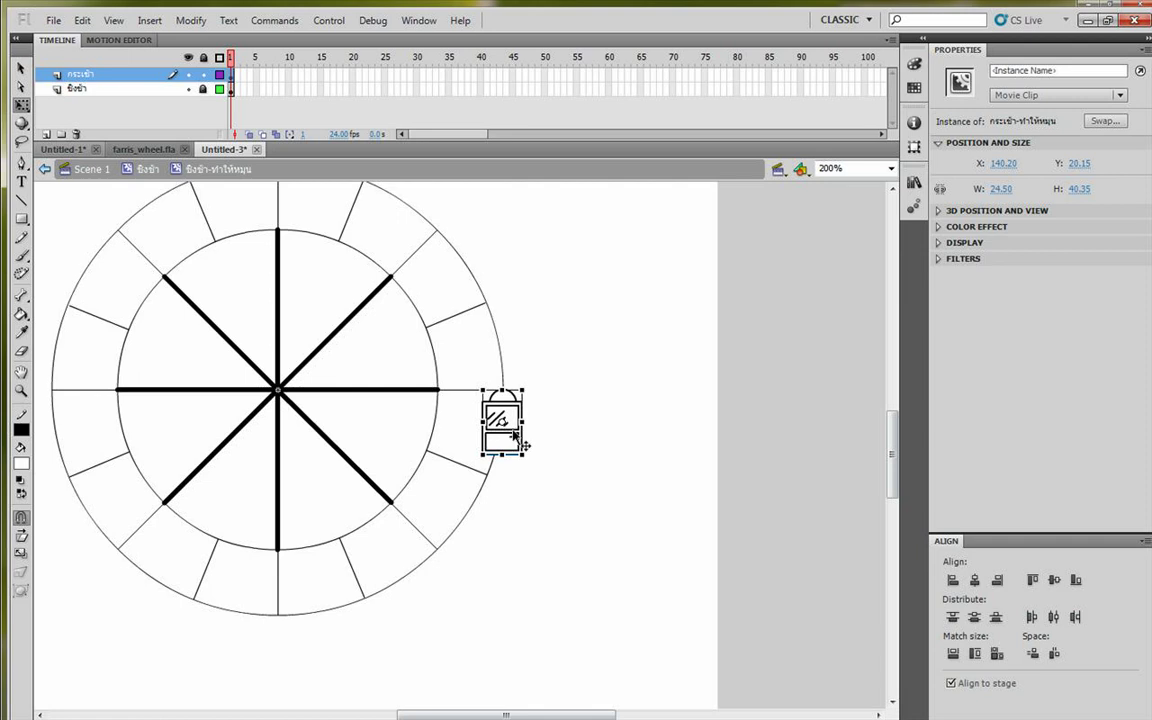
double_click(503, 418)
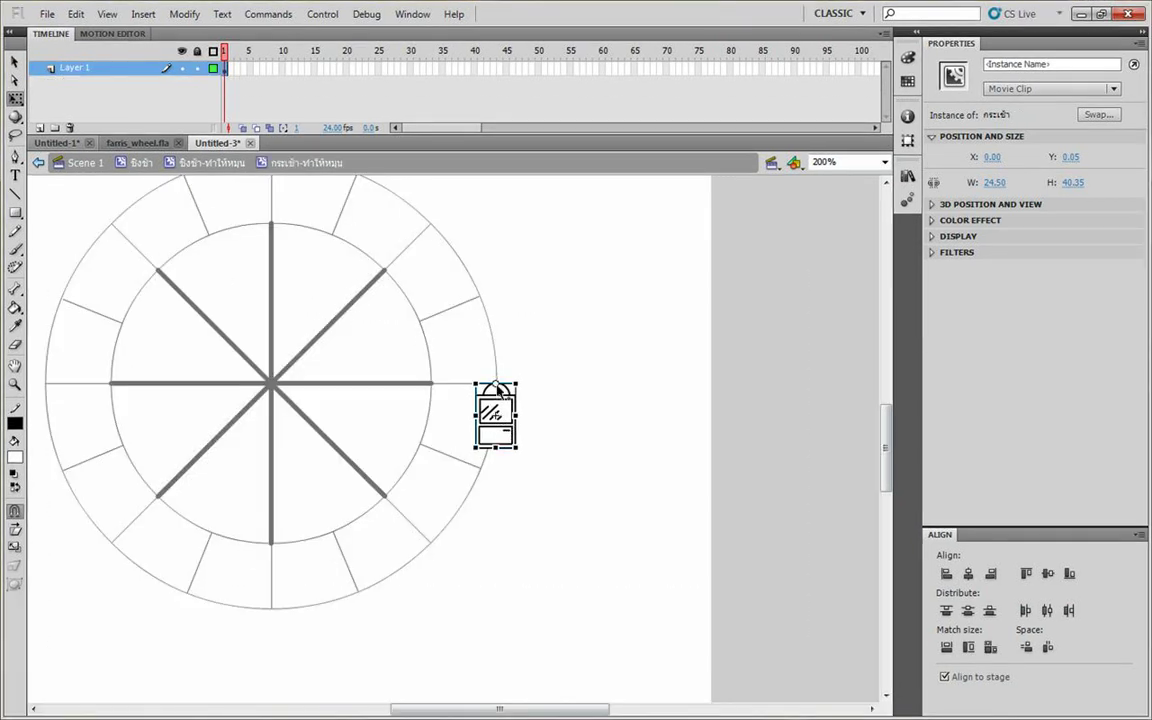
Step: Add an end keyframe at frame 400 and create a classic tween for the cabin with one CCW rotation
drag(437, 133, 696, 133)
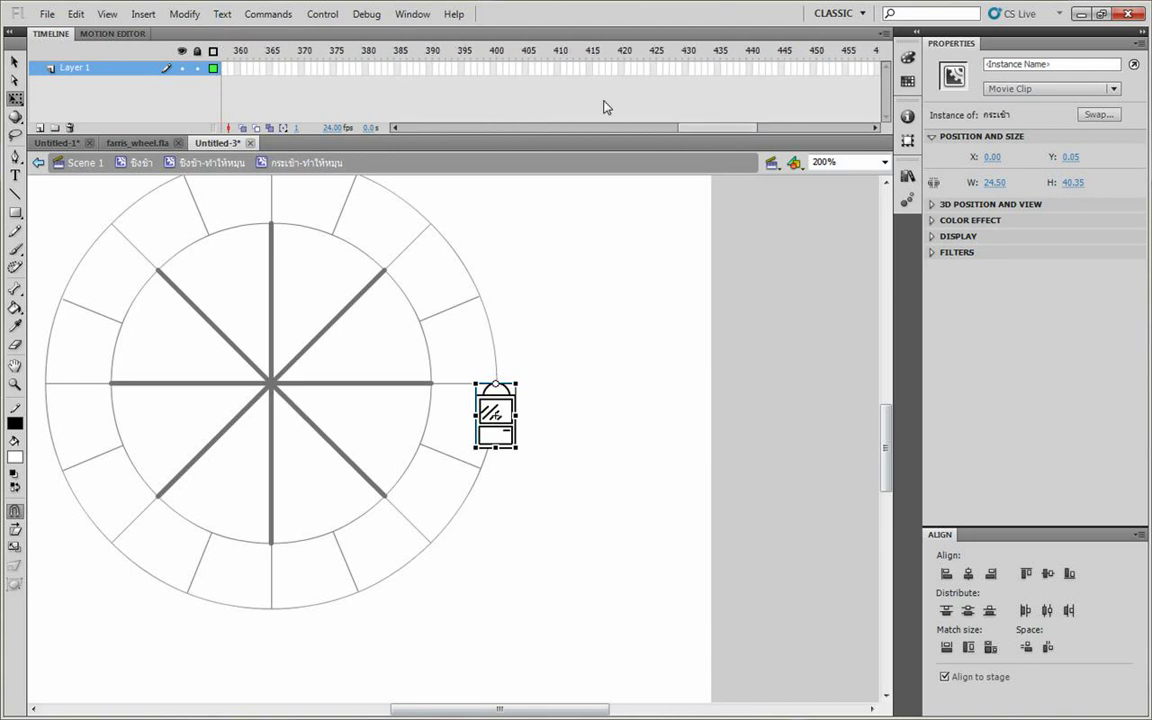
right_click(471, 72)
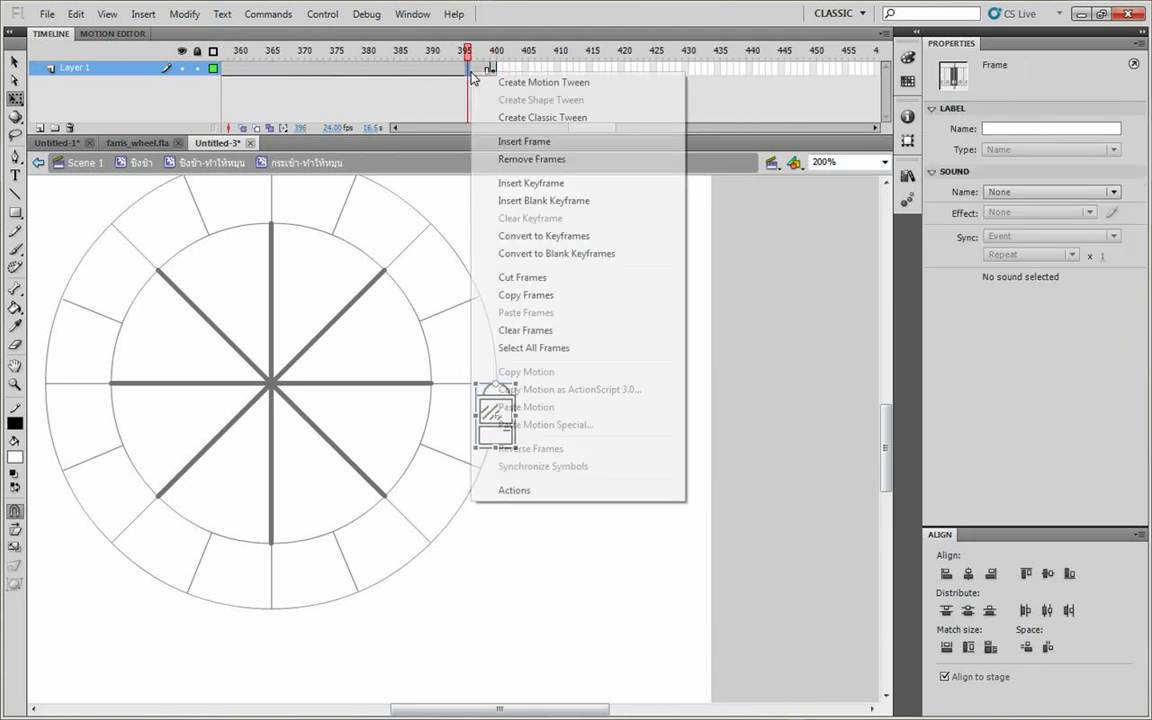
click(529, 118)
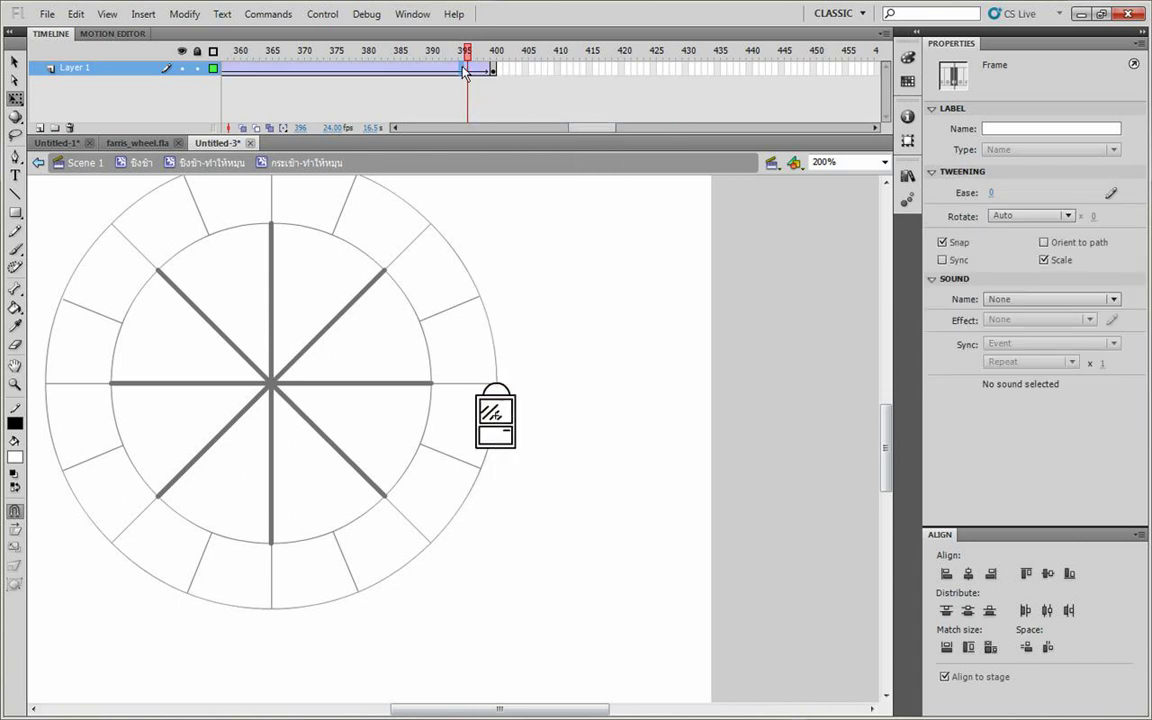
click(1005, 216)
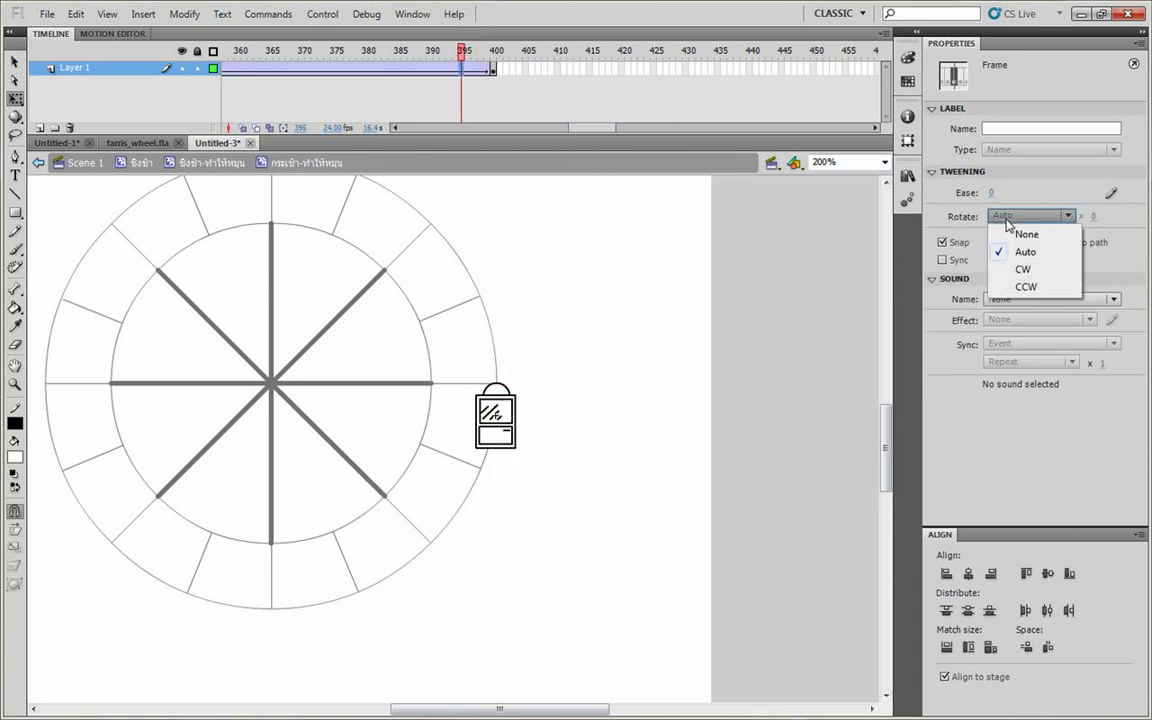
click(1027, 287)
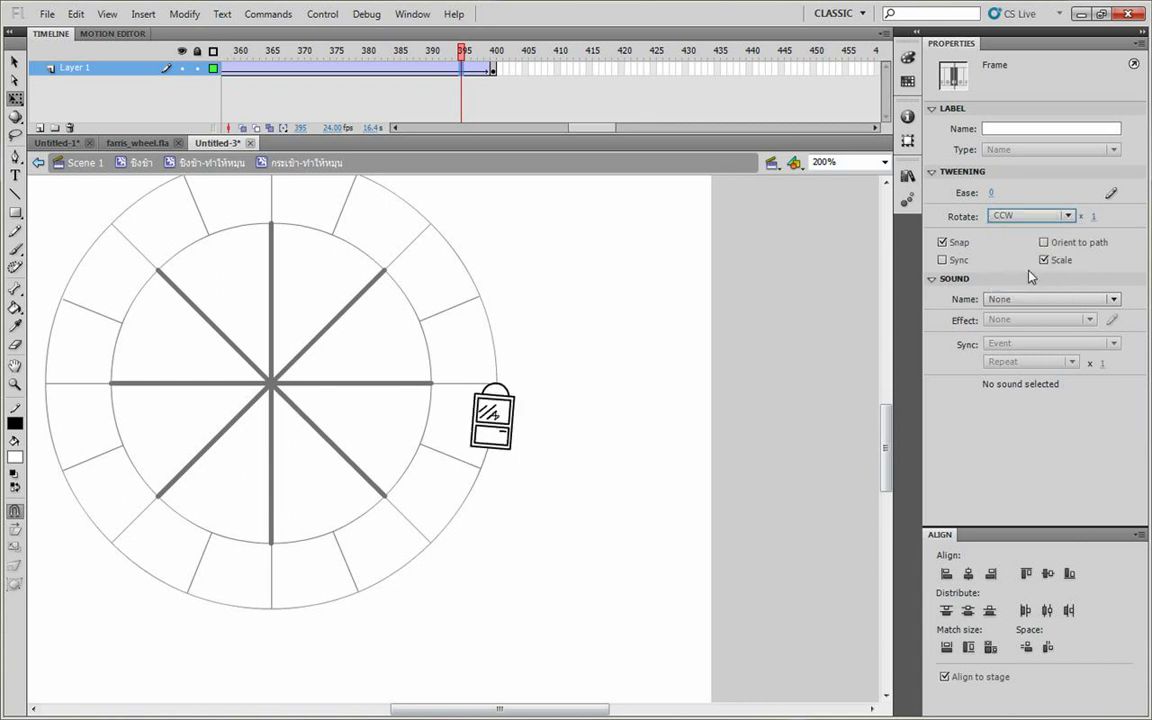
Step: Play back the cabin's rotation tween in the timeline and test the movie
click(681, 404)
drag(418, 48, 422, 95)
drag(443, 152, 442, 147)
drag(576, 131, 398, 130)
key(Return)
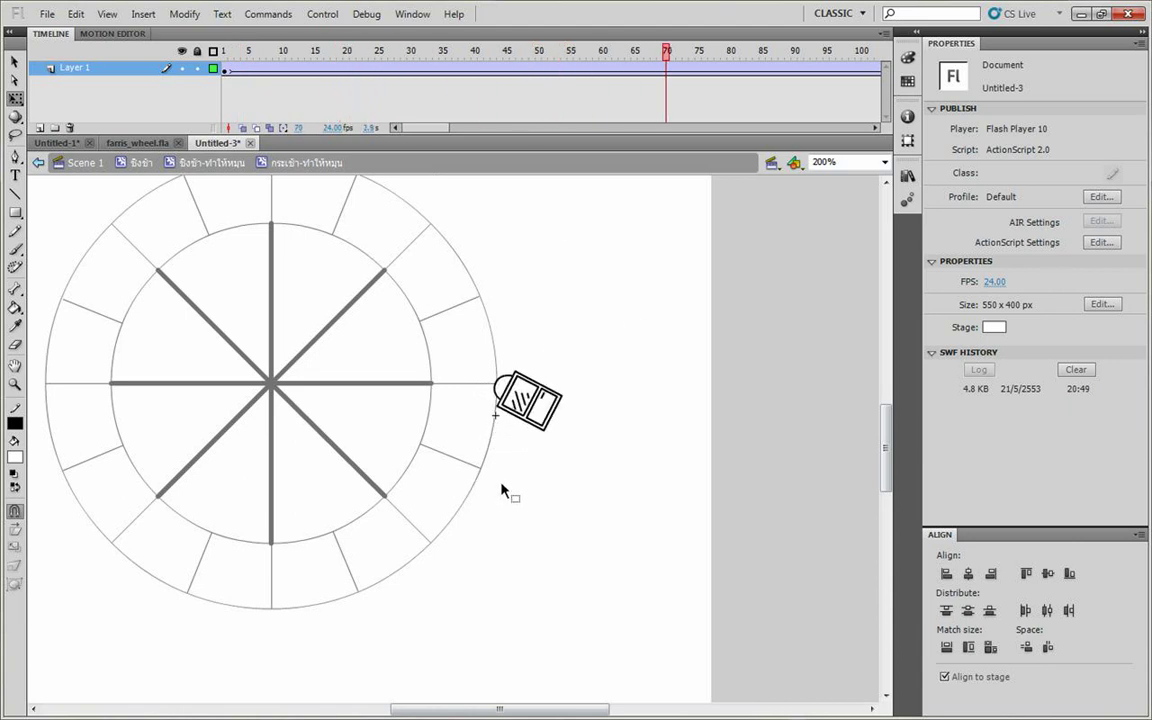
key(ctrl+Return)
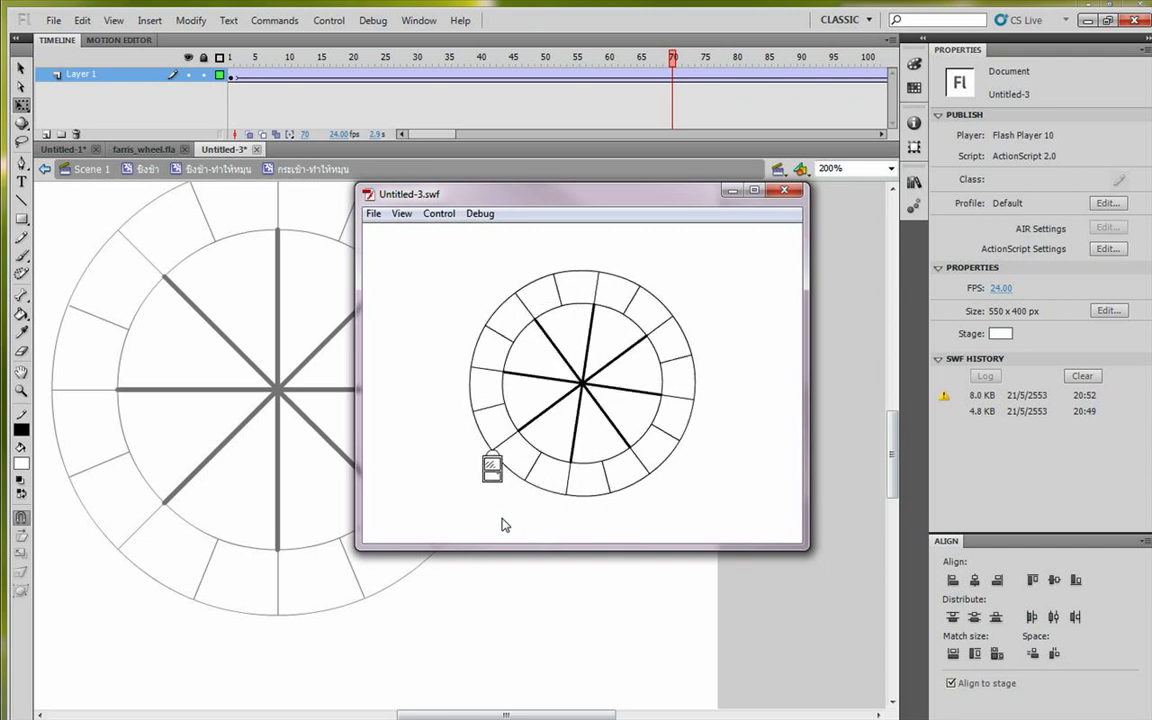
click(784, 190)
Step: Compare the end frame of the cabin's tween with the end frame of the wheel's rotation tween
drag(440, 133, 601, 150)
click(620, 76)
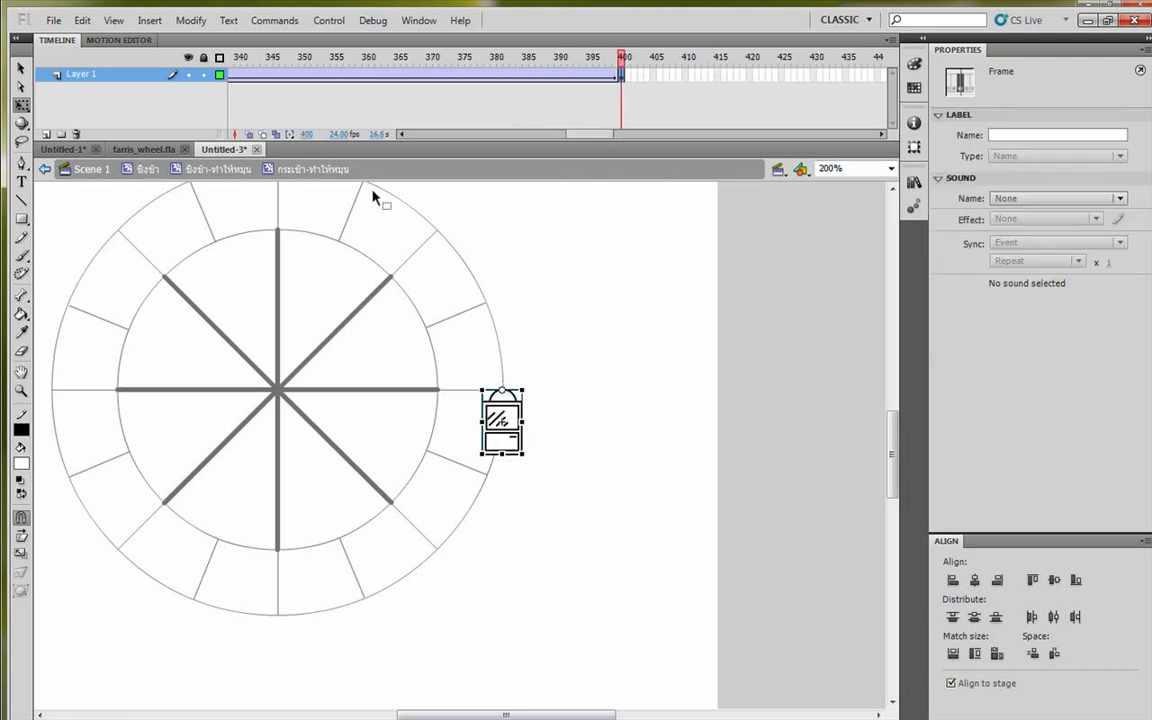
click(148, 170)
drag(601, 142, 589, 140)
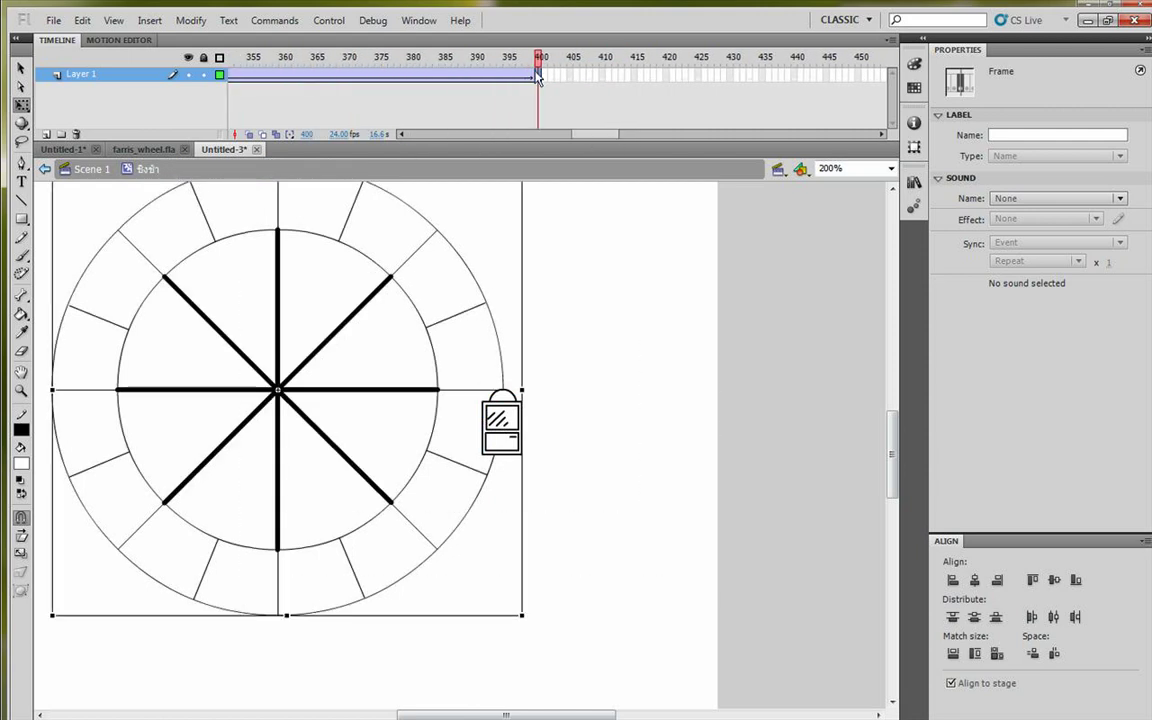
click(490, 414)
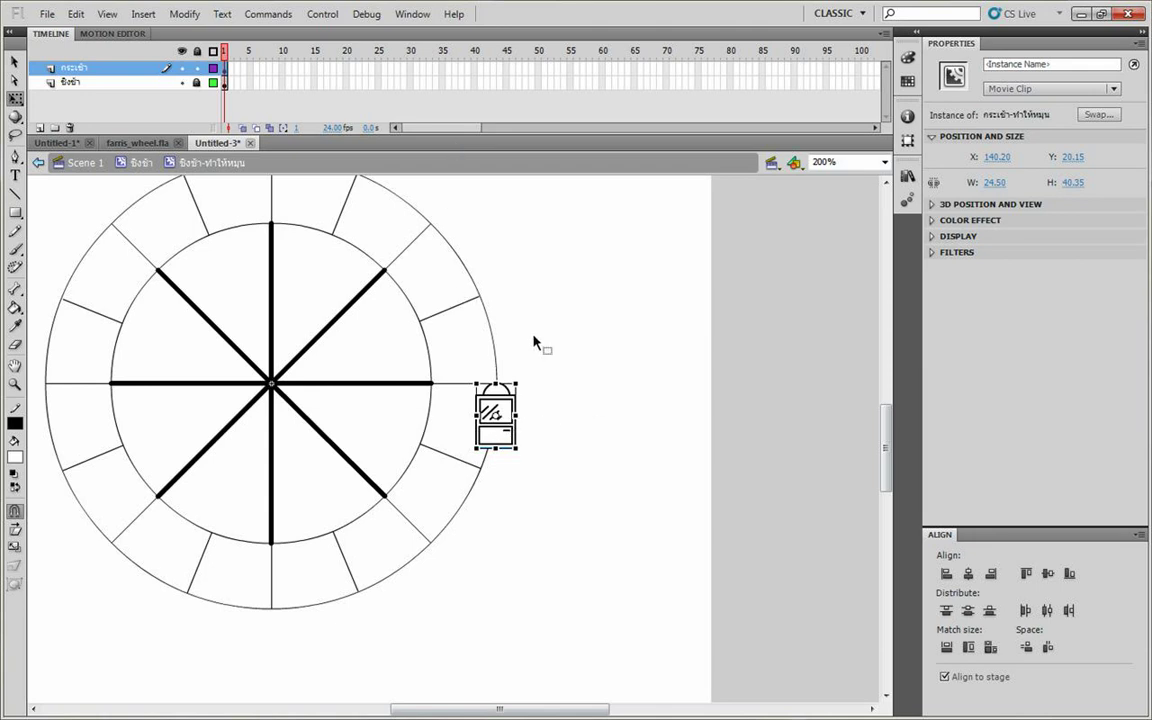
Step: Lengthen the tween inside the cabin's clip by repeatedly inserting blocks of frames, and test the movie
double_click(509, 413)
drag(448, 128, 604, 129)
drag(601, 70, 262, 72)
key(F5)
key(F5)
key(F5)
key(F5)
key(F5)
key(F5)
click(606, 267)
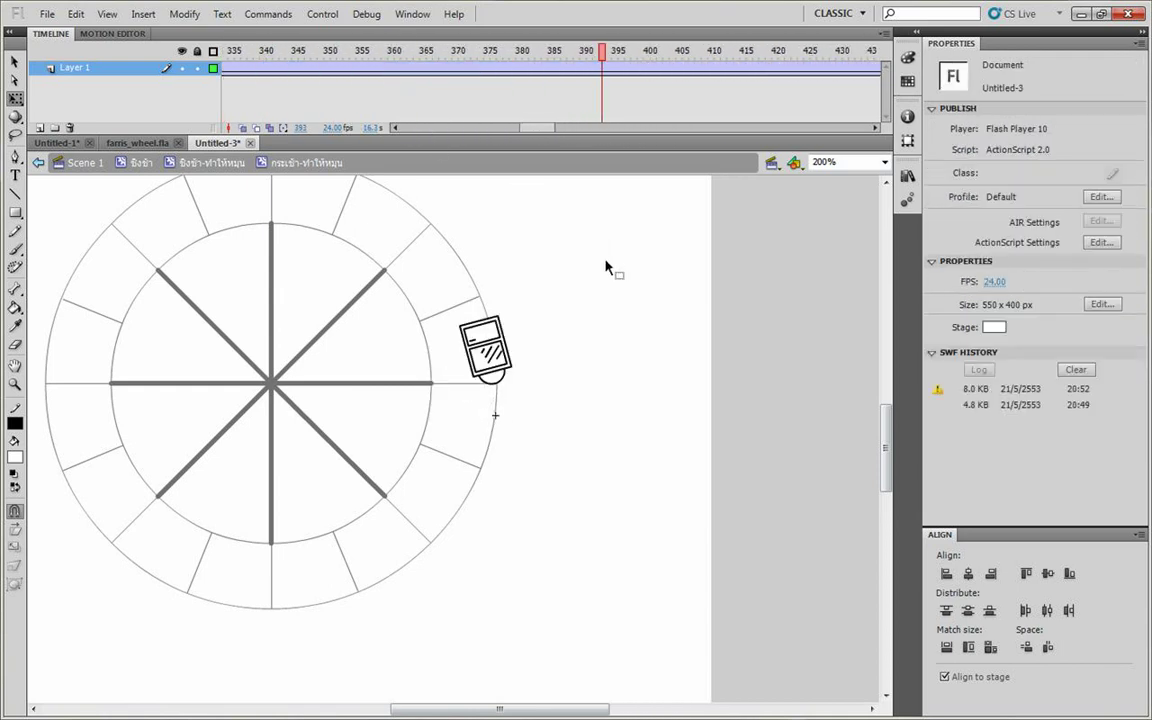
key(ctrl+Return)
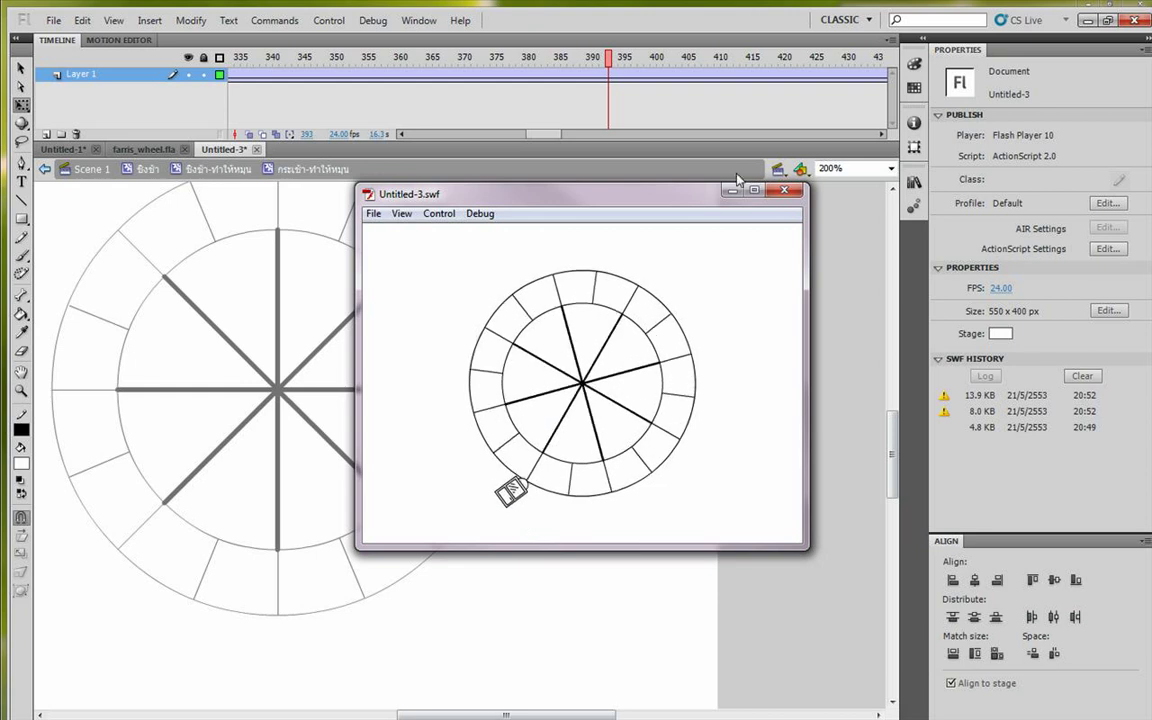
click(785, 190)
Step: Remove frames from the cabin's tween so it ends at frame 199, and test the movie
drag(548, 134, 583, 138)
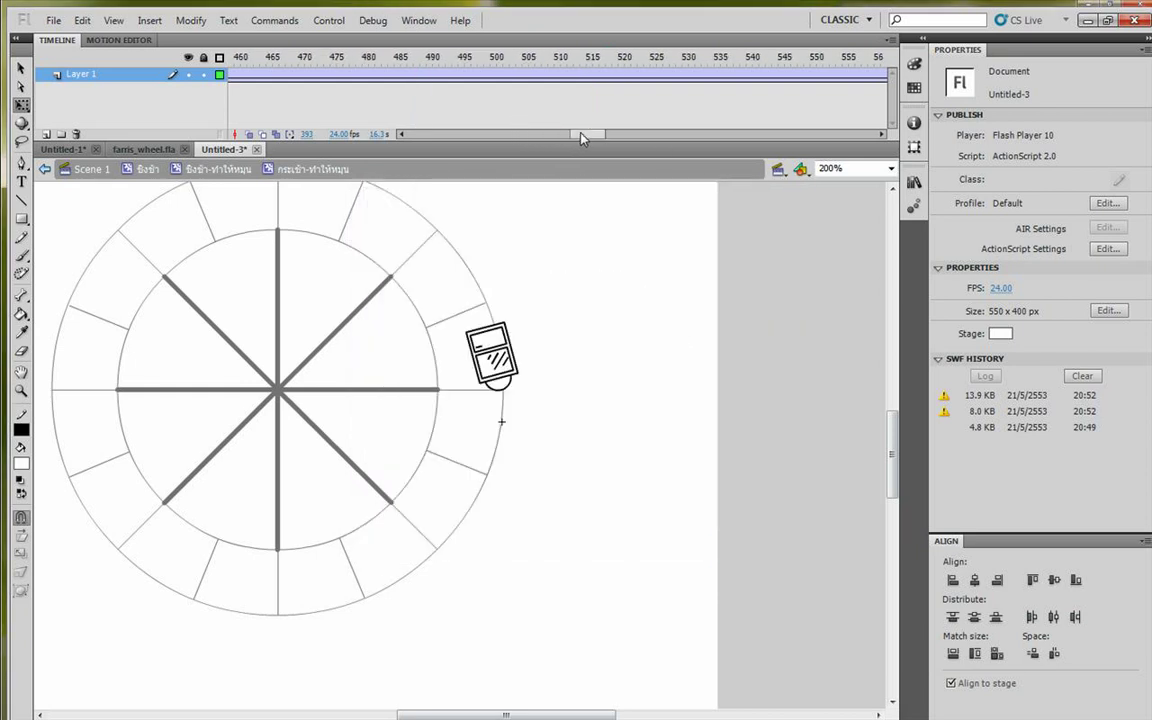
click(672, 74)
click(762, 94)
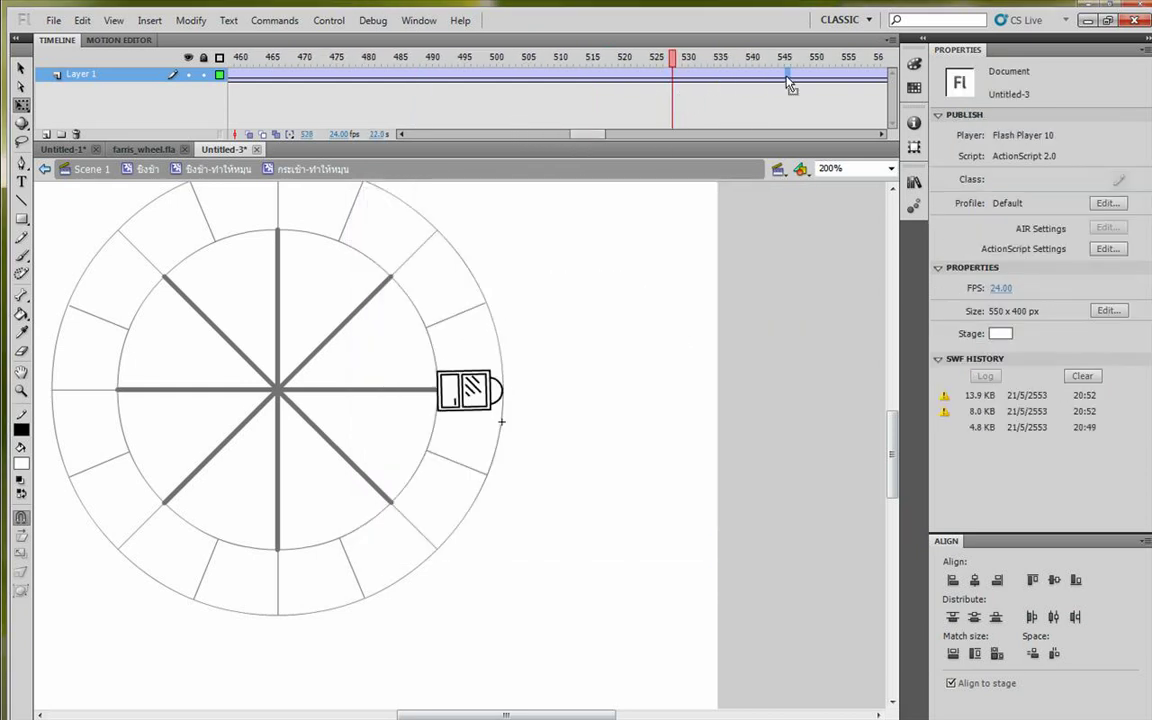
click(787, 77)
drag(588, 134, 427, 150)
right_click(366, 78)
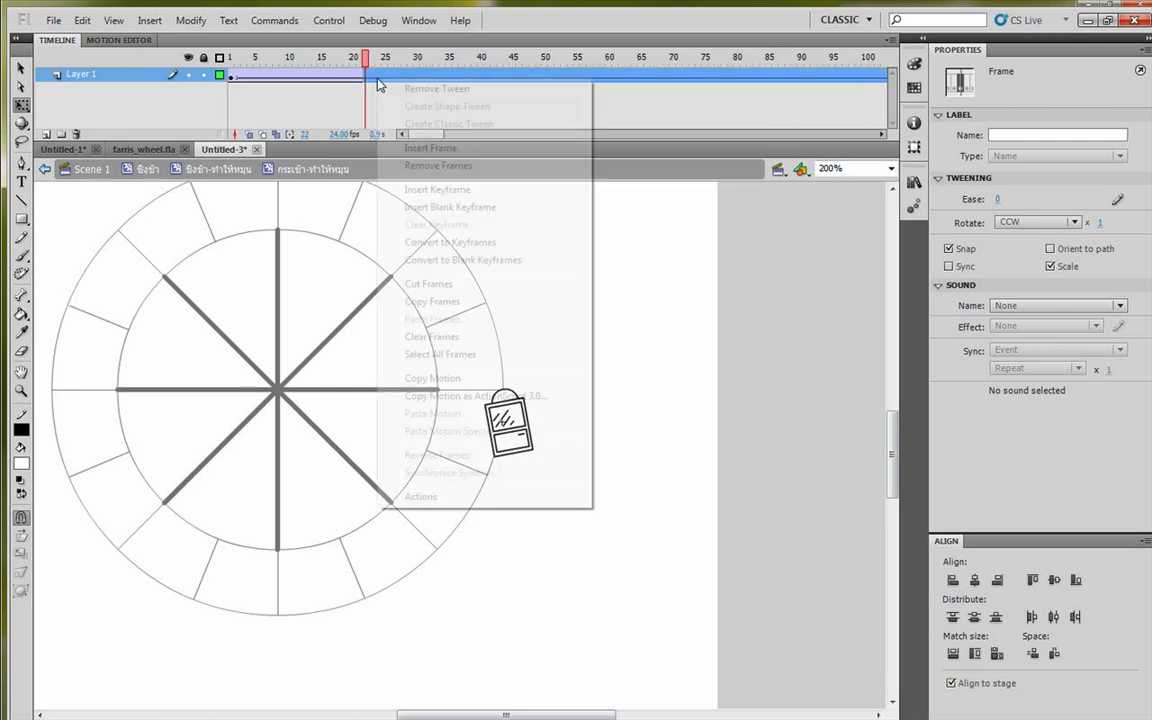
click(435, 165)
drag(444, 137, 524, 136)
key(ctrl+Return)
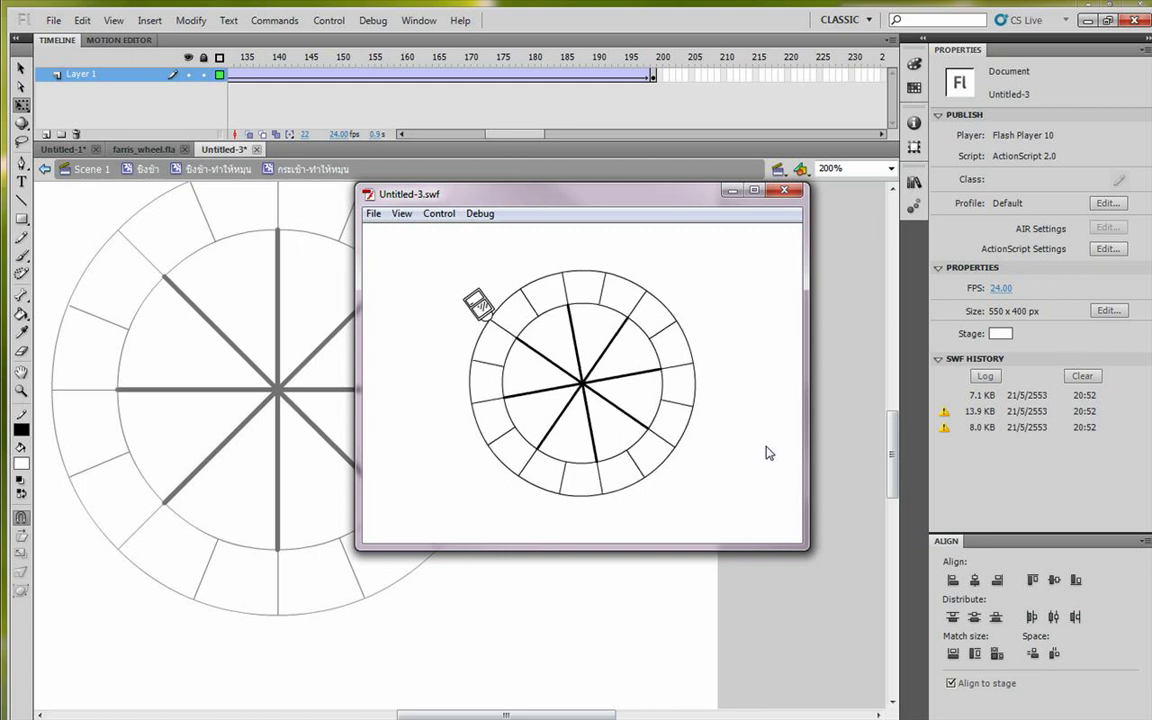
click(785, 193)
Step: Move the end keyframe of the cabin's tween to frame 400
click(654, 80)
drag(752, 77, 541, 68)
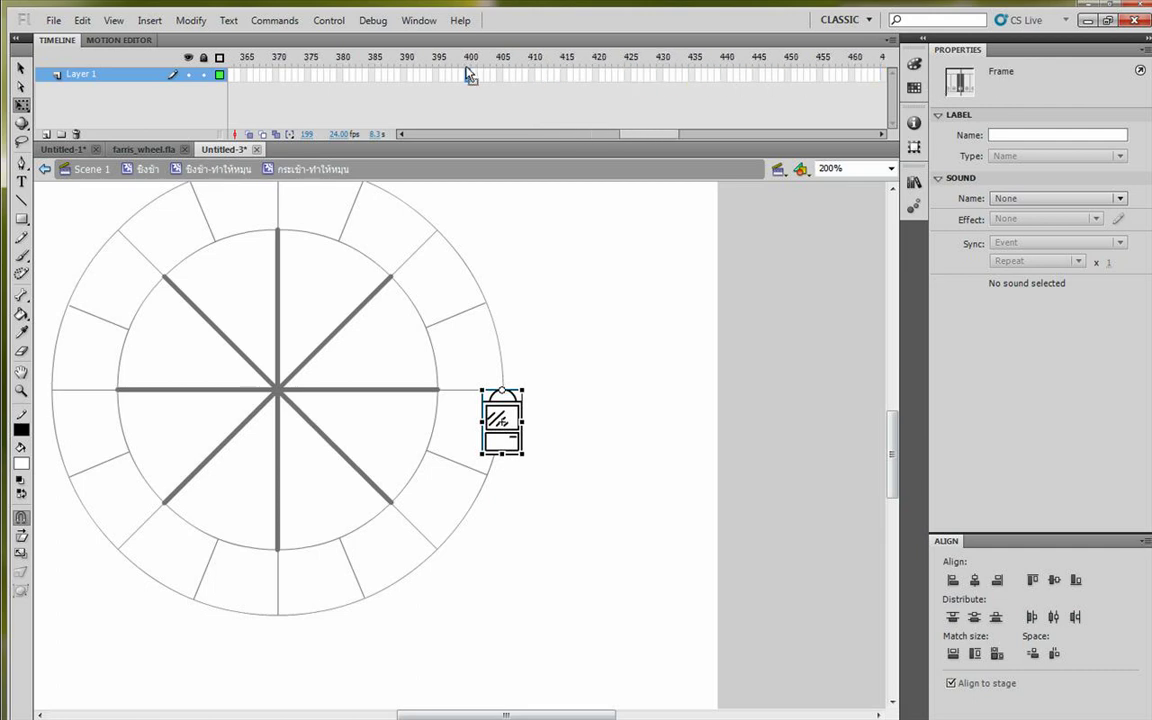
drag(466, 71, 467, 75)
click(526, 189)
Step: Set the cabin tween's rotation to CW and test the movie
click(423, 76)
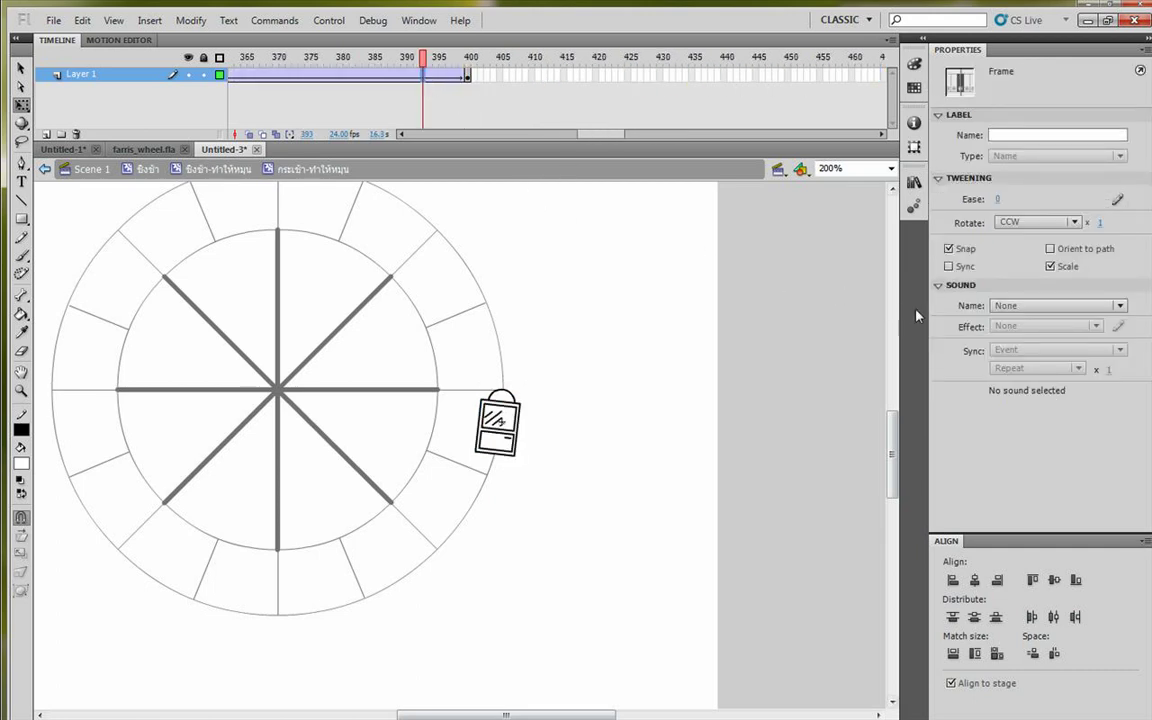
click(1029, 224)
click(1031, 276)
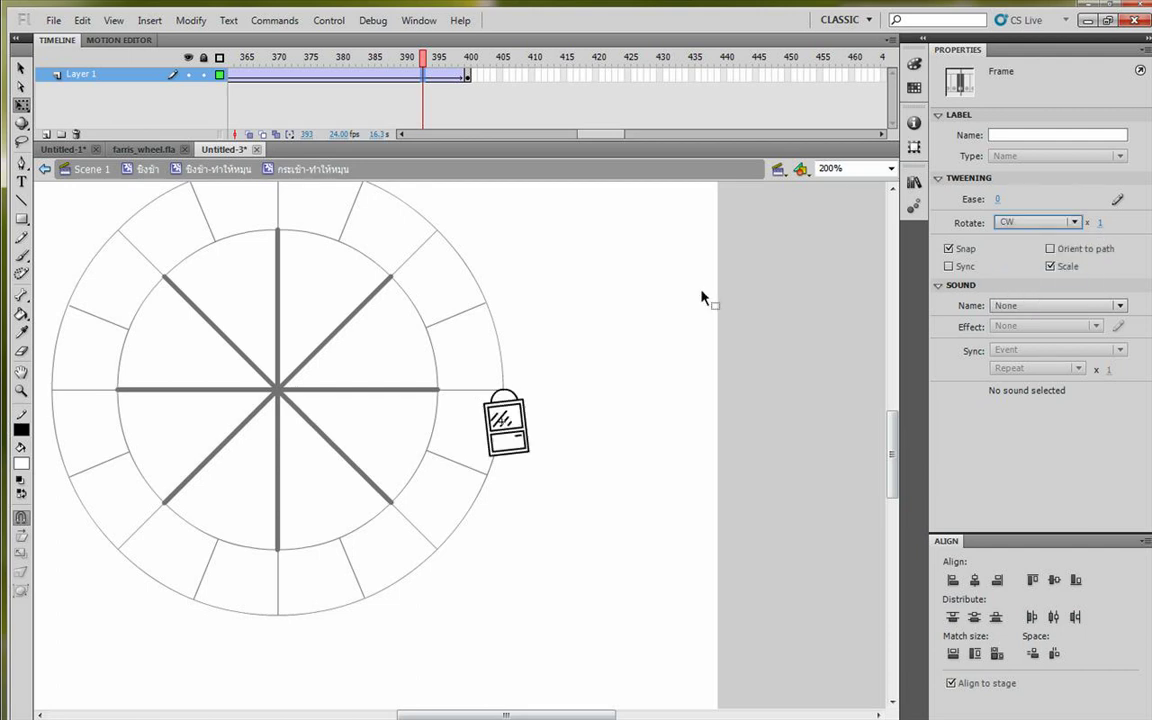
click(702, 296)
key(ctrl+Return)
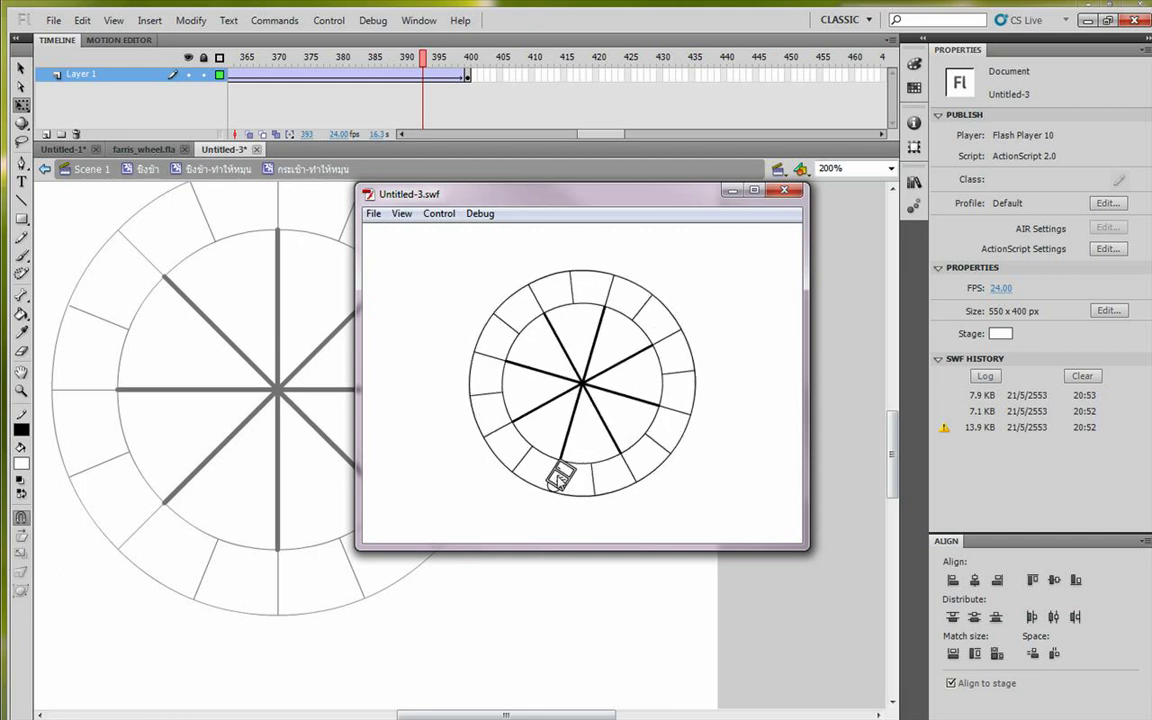
click(791, 192)
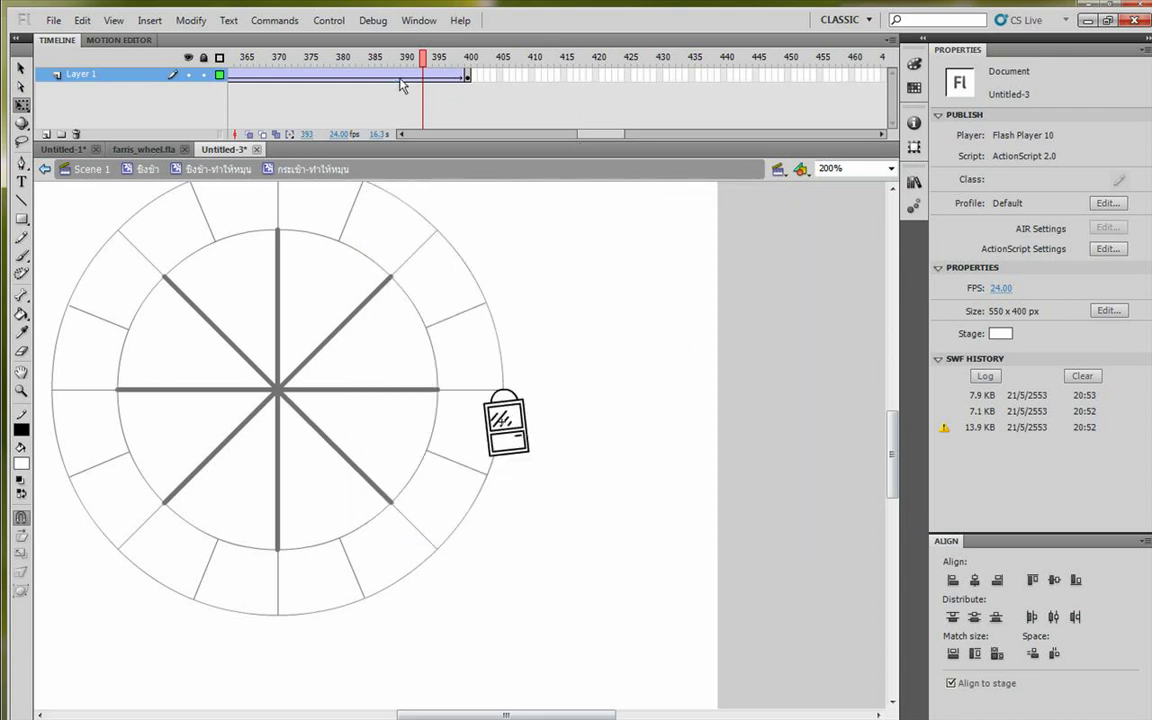
Step: Set the cabin tween's rotation to CCW
click(397, 76)
click(1038, 222)
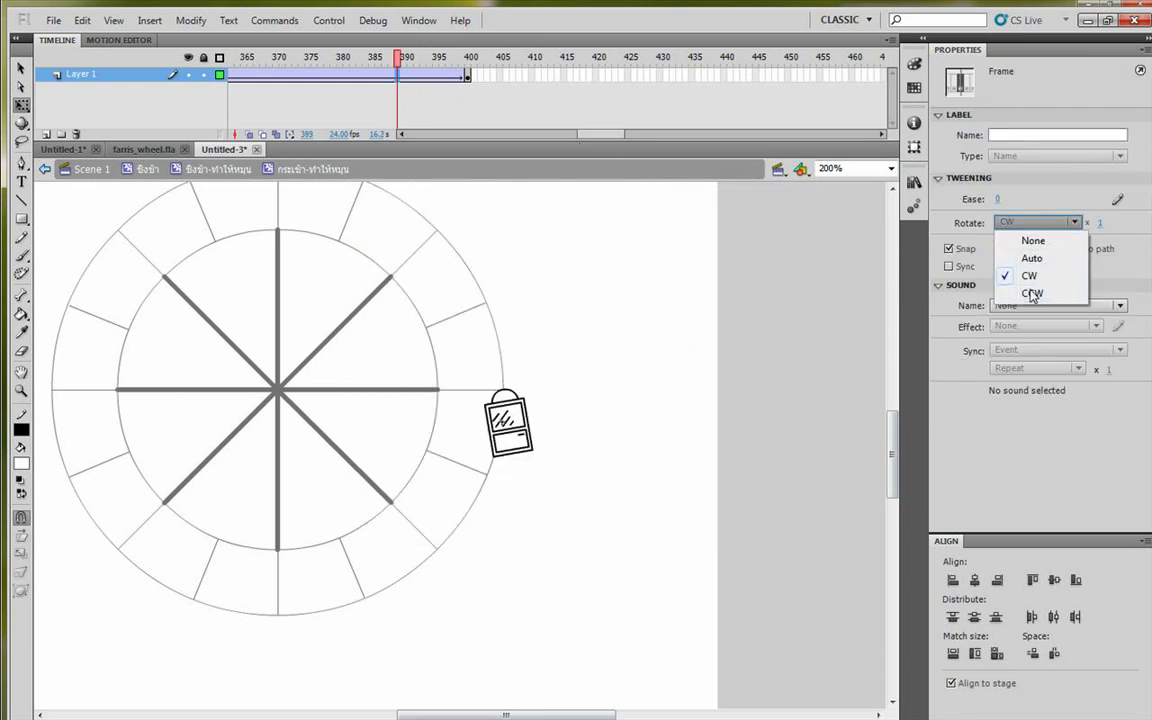
click(1032, 293)
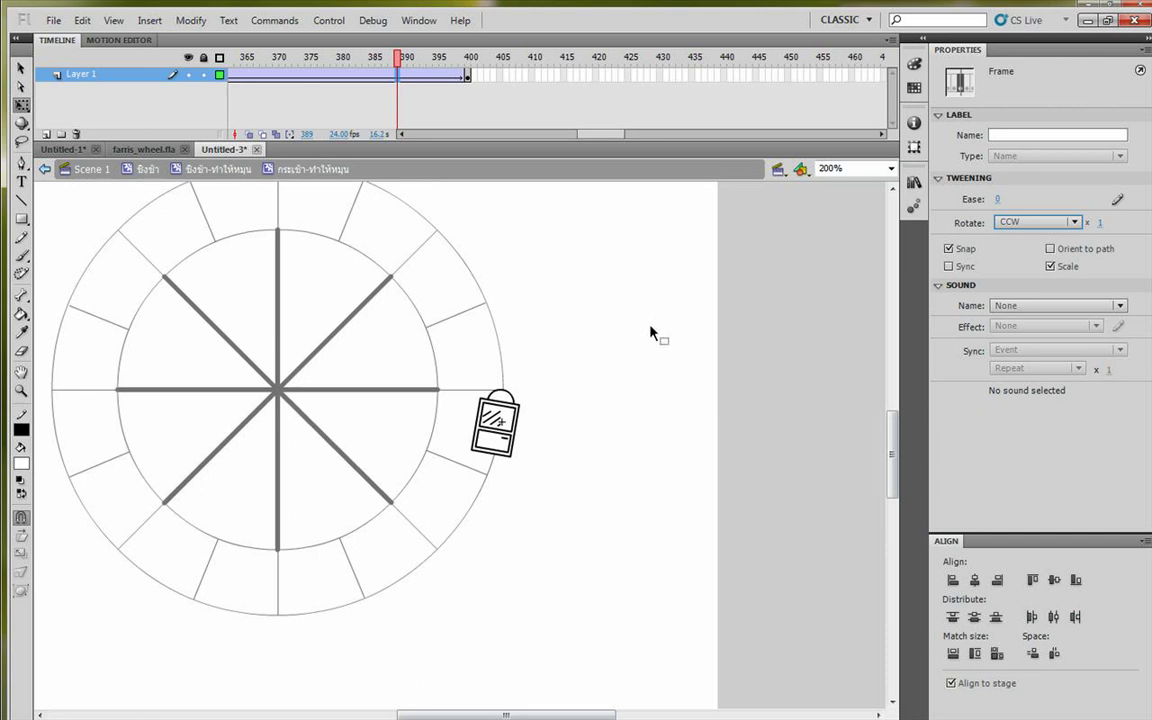
Step: In the "ชิงช้า-ทำให้หมุน" clip, place copies of the cabin at the seven other spoke ends on the outer rim, and test the movie
click(219, 170)
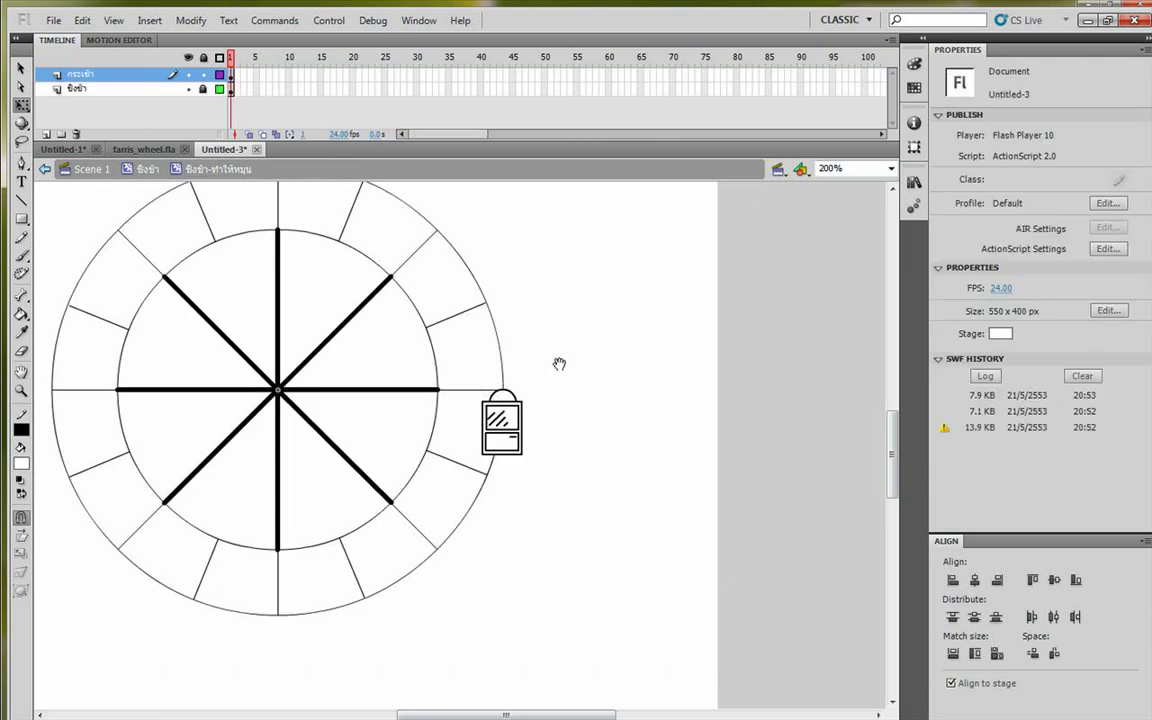
drag(558, 363, 615, 348)
click(562, 410)
drag(563, 410, 334, 298)
drag(337, 330, 466, 362)
drag(466, 362, 150, 354)
scroll(149, 329, down, 3)
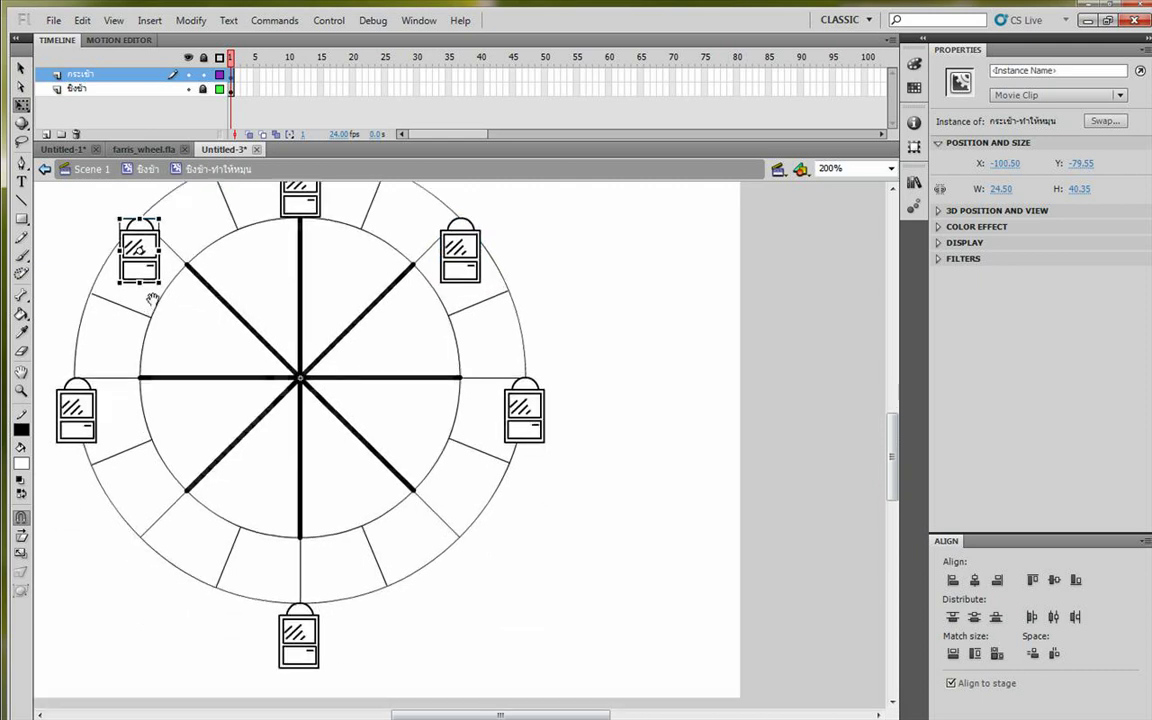
drag(154, 270, 464, 586)
click(561, 501)
drag(561, 501, 557, 509)
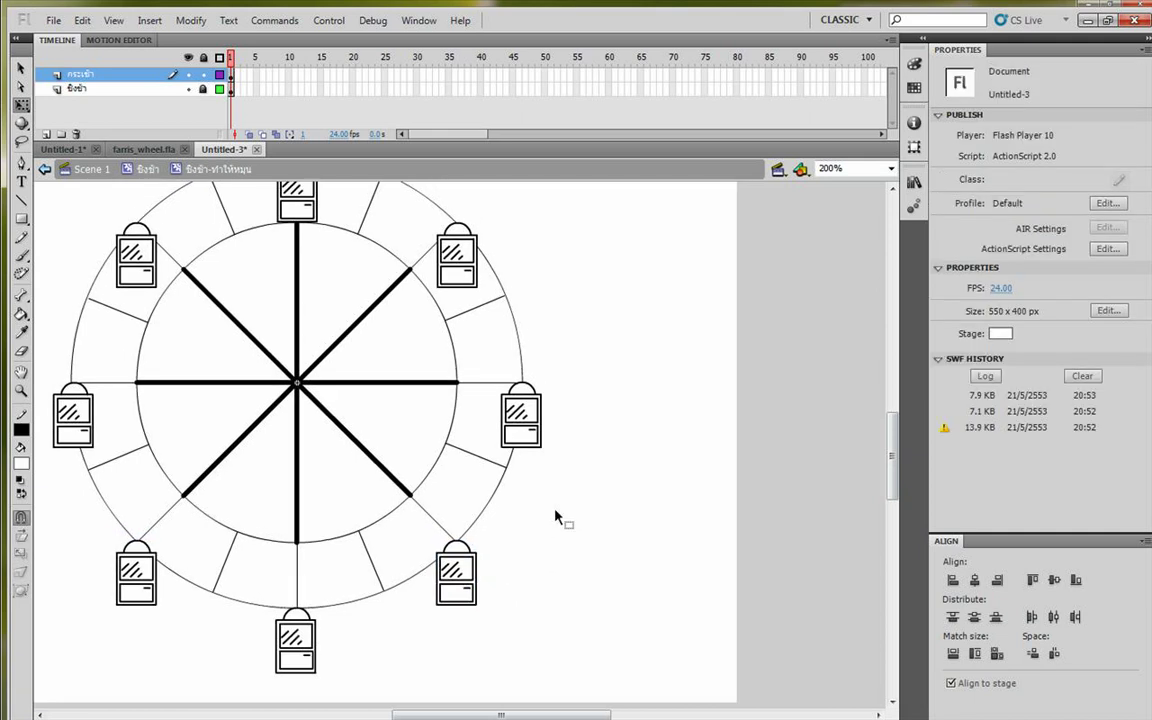
key(ctrl+Return)
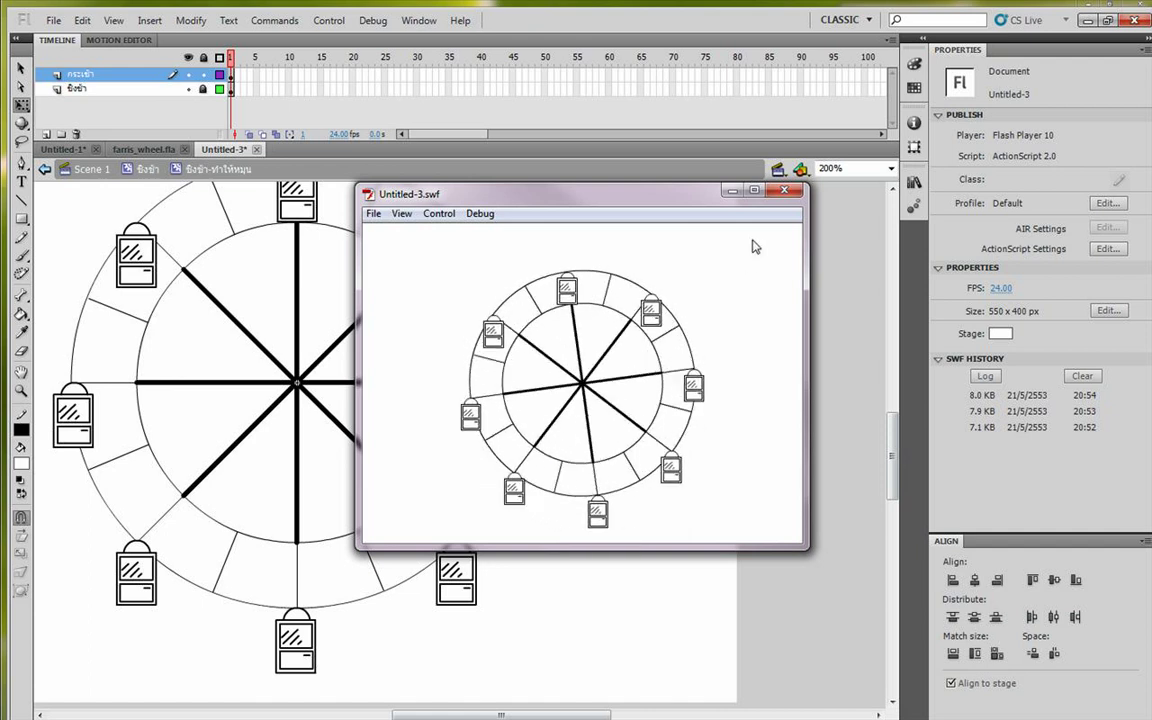
click(784, 190)
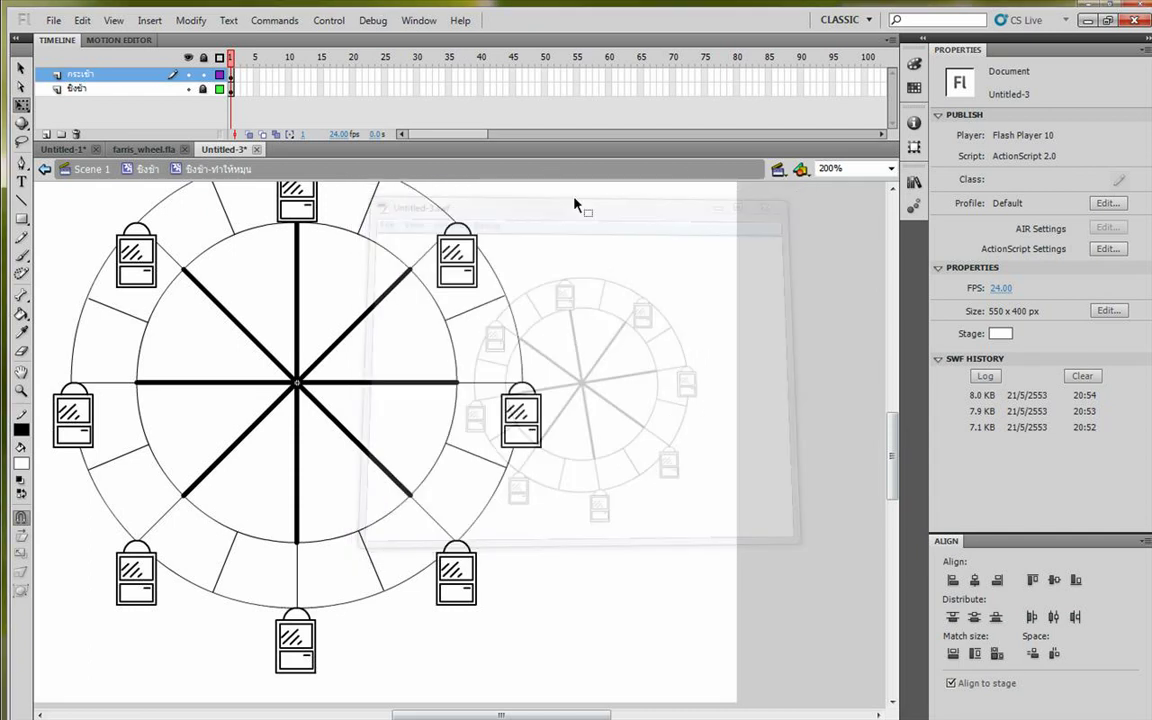
Step: Return to Scene 1 and convert the whole Ferris wheel into a movie clip symbol named ชิงช้าทั้งหมด
click(147, 169)
click(91, 173)
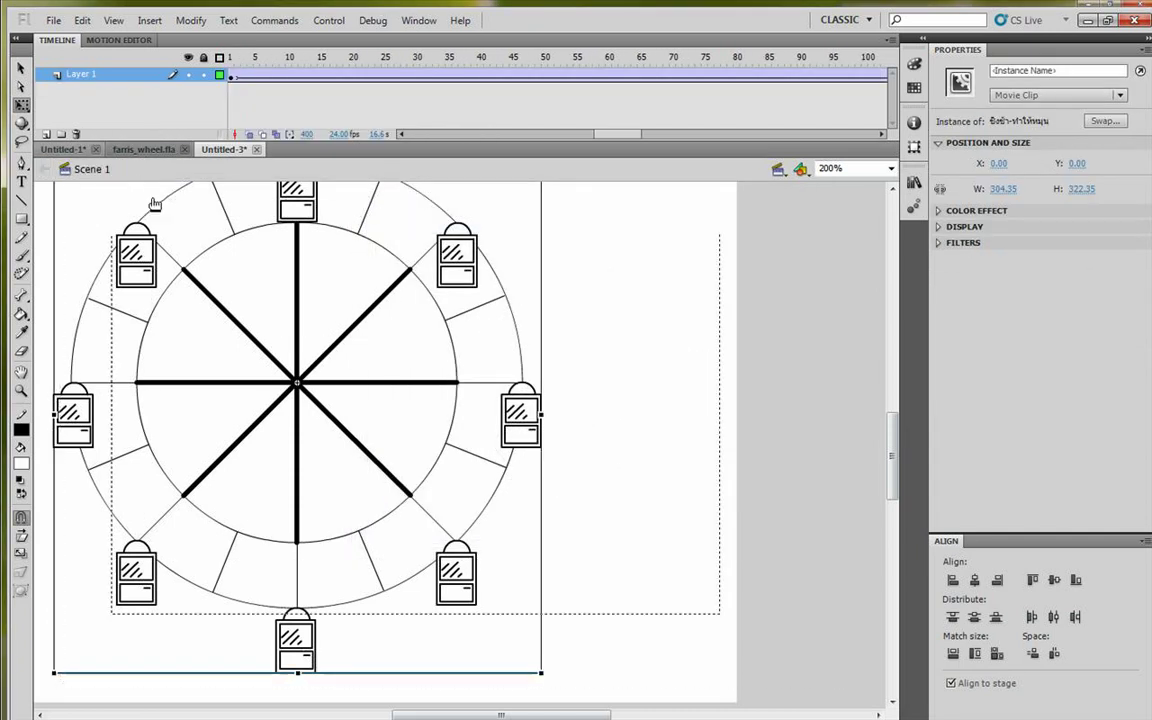
key(ctrl+1)
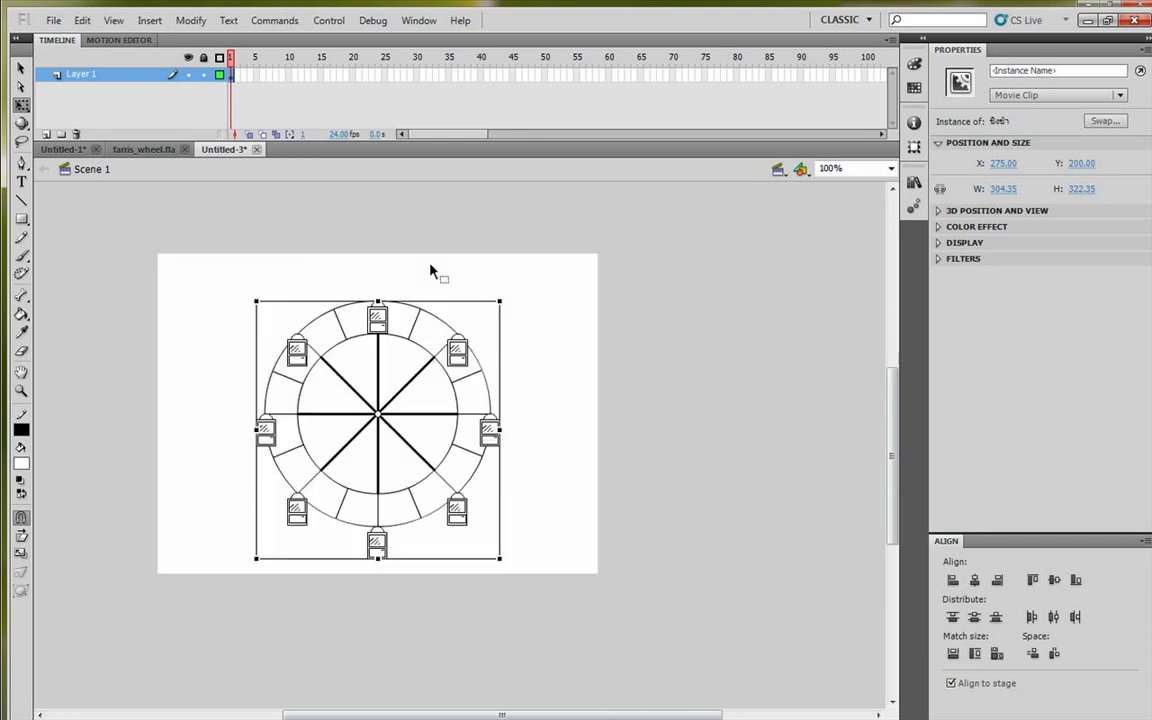
click(458, 328)
click(458, 362)
double_click(453, 351)
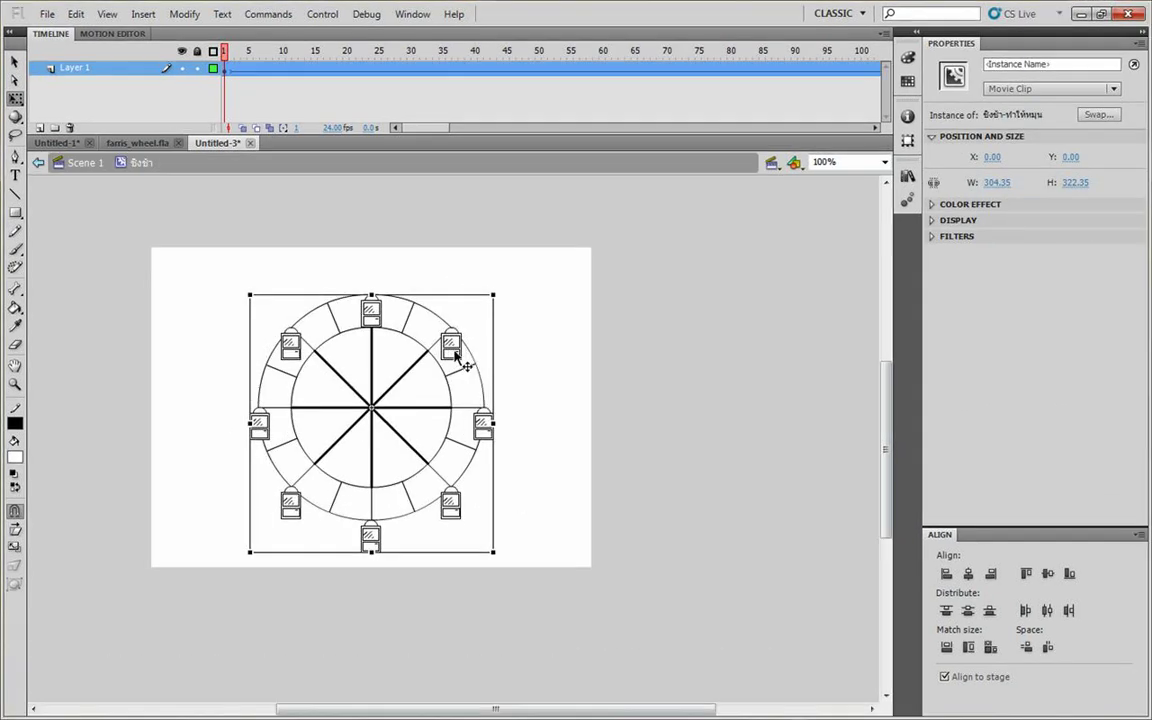
click(95, 169)
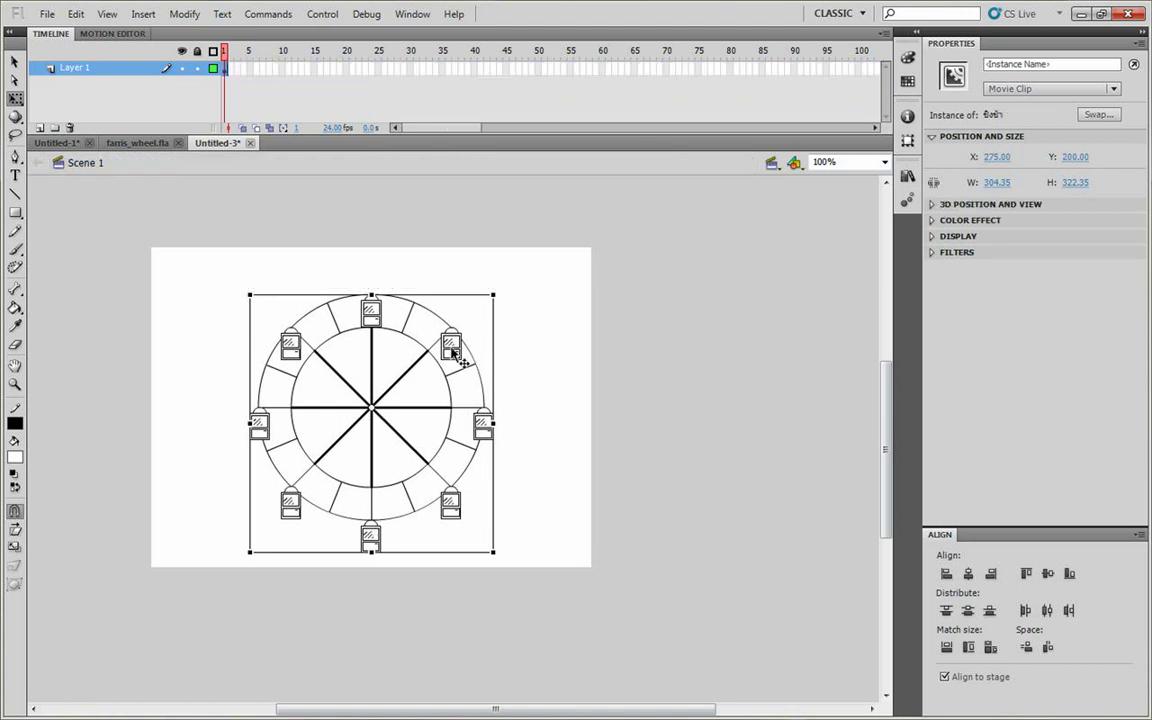
key(F8)
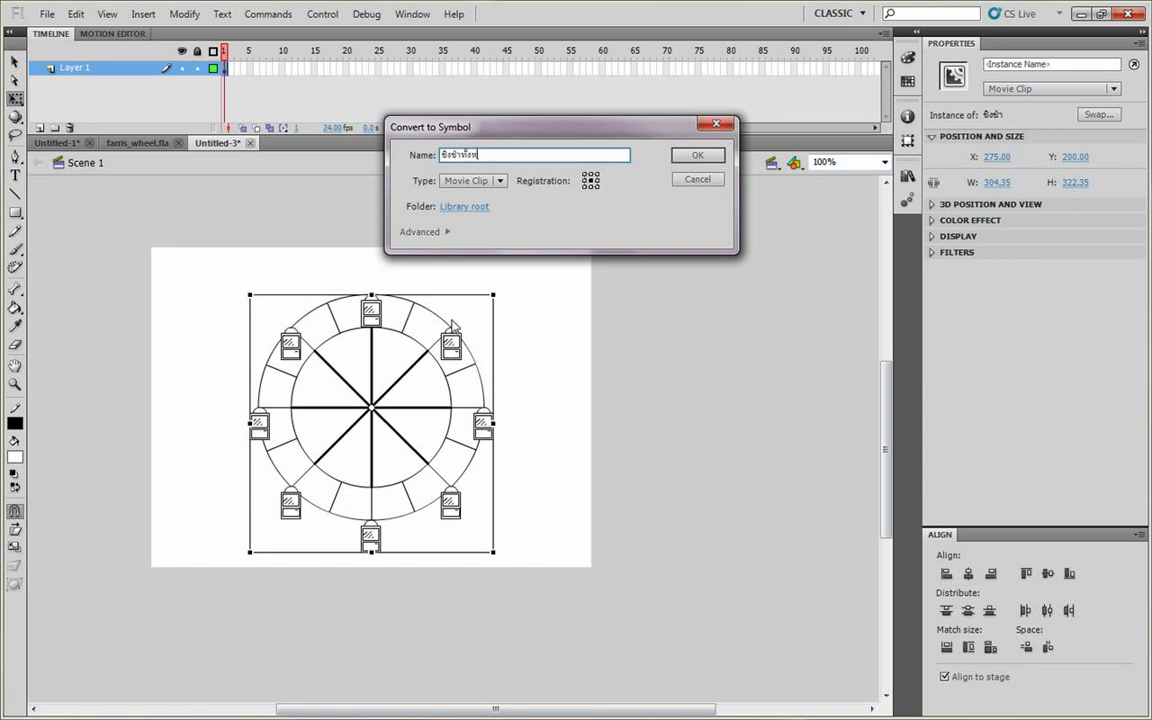
key(Return)
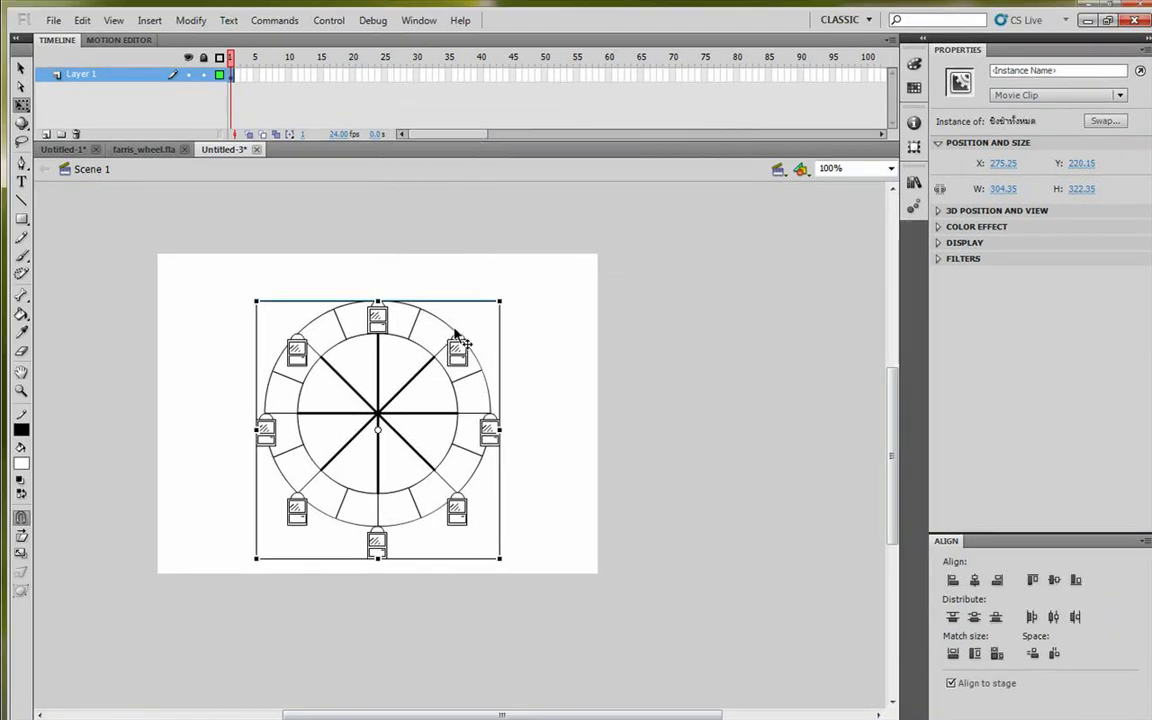
Step: Open the ชิงช้าทั้งหมด clip for editing, lock its wheel layer and add a new layer above it
double_click(457, 356)
click(307, 246)
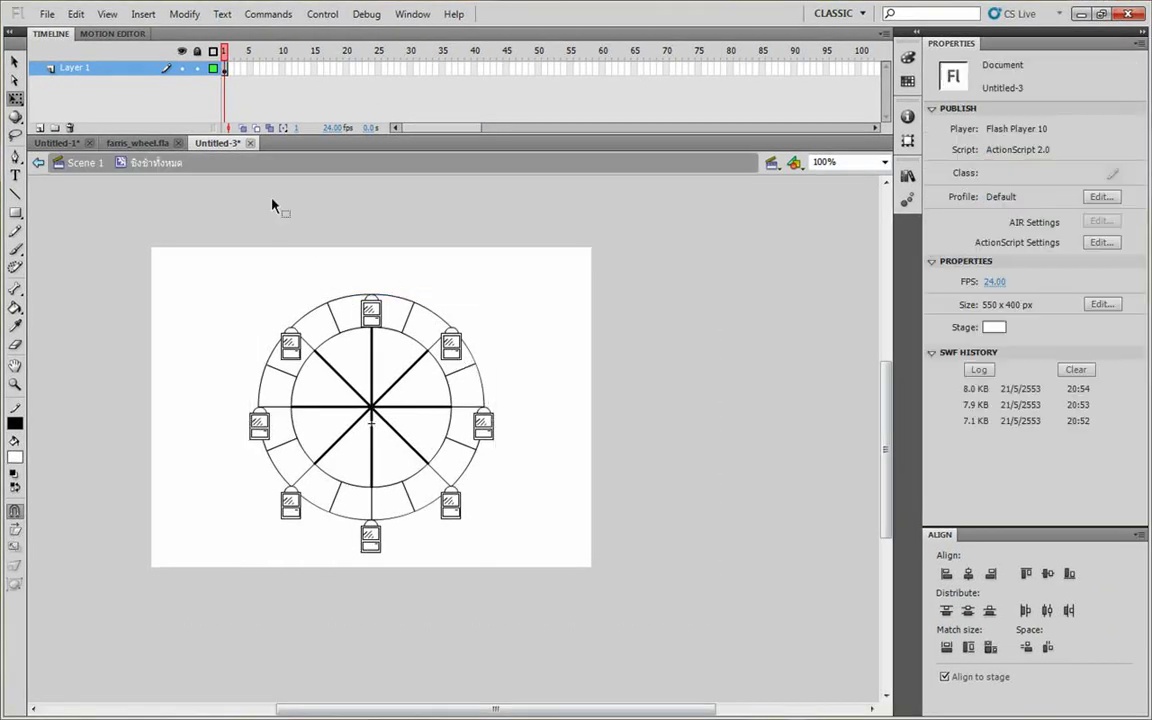
click(45, 134)
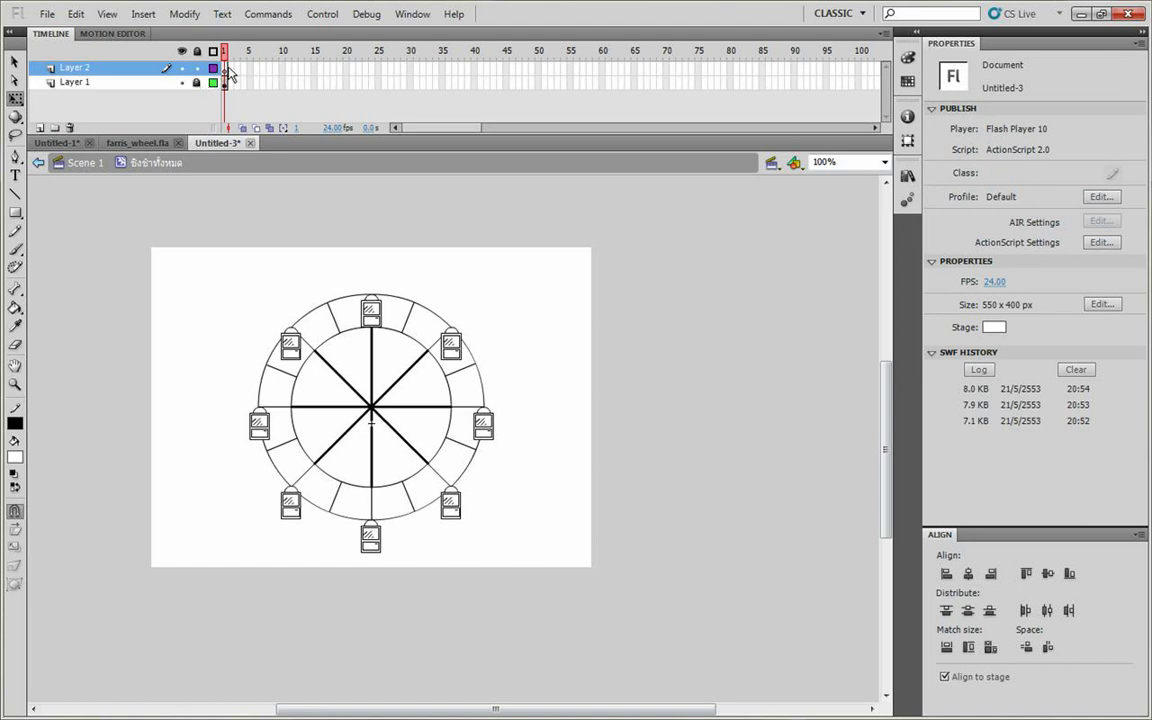
click(225, 68)
drag(349, 261, 339, 225)
click(273, 251)
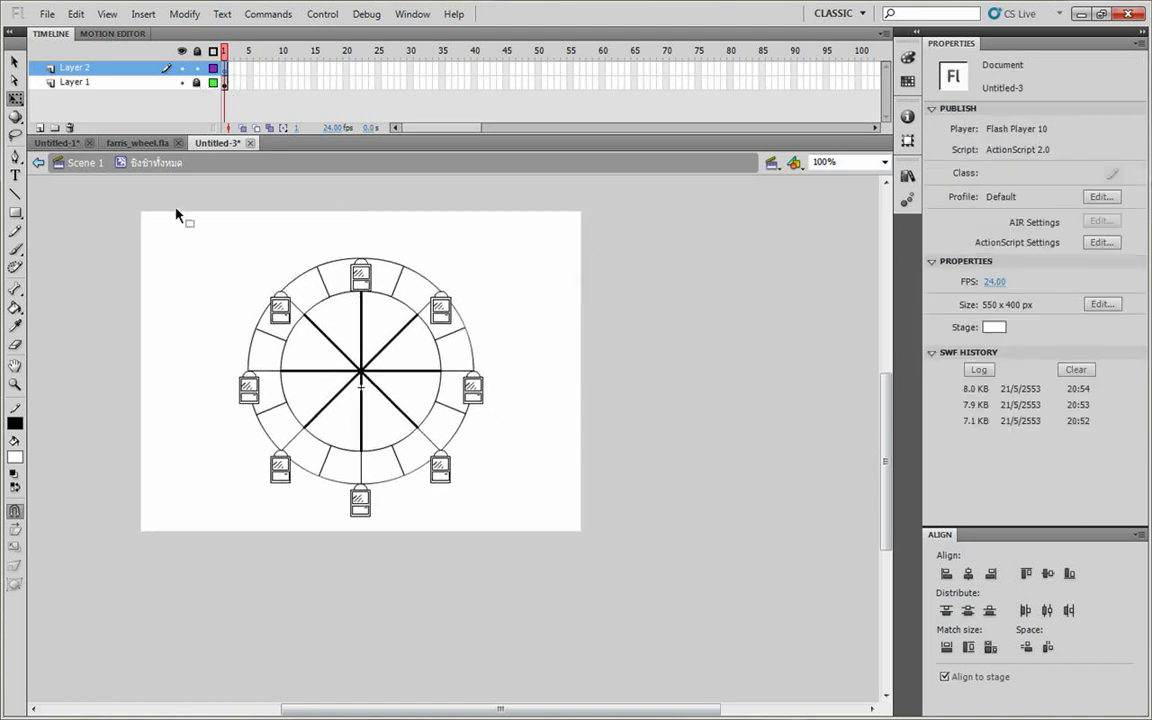
Step: Rename the wheel's layer ตัวชิงช้า and keep it locked
click(220, 83)
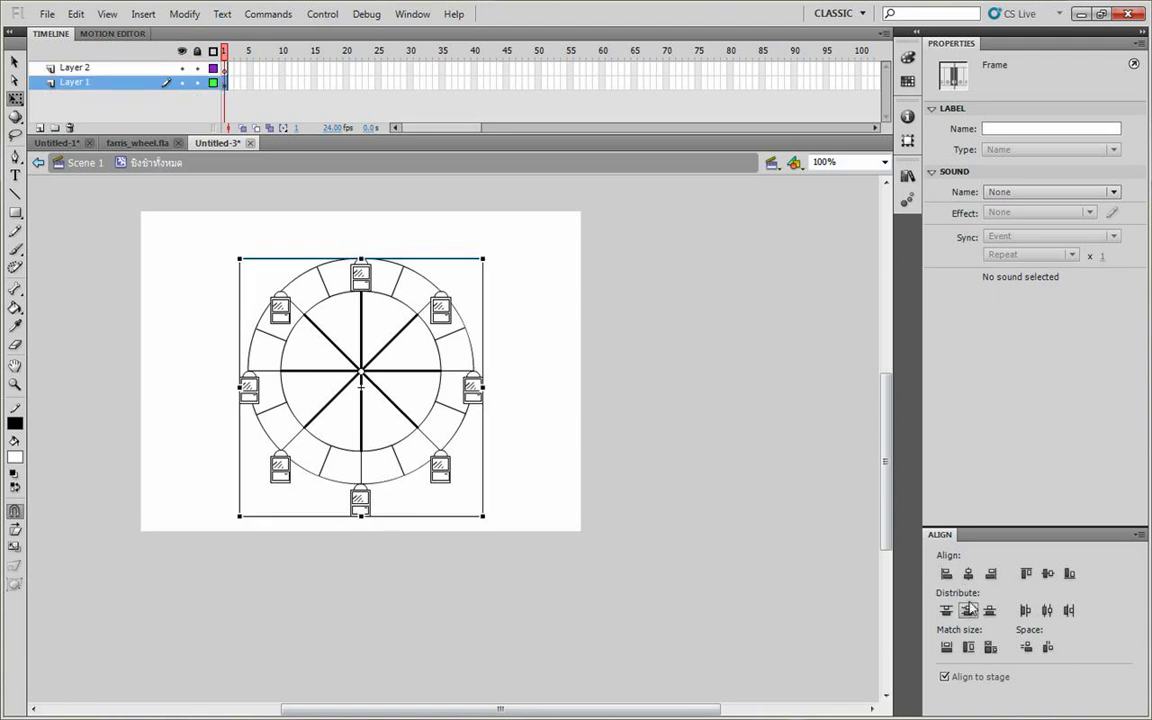
click(522, 347)
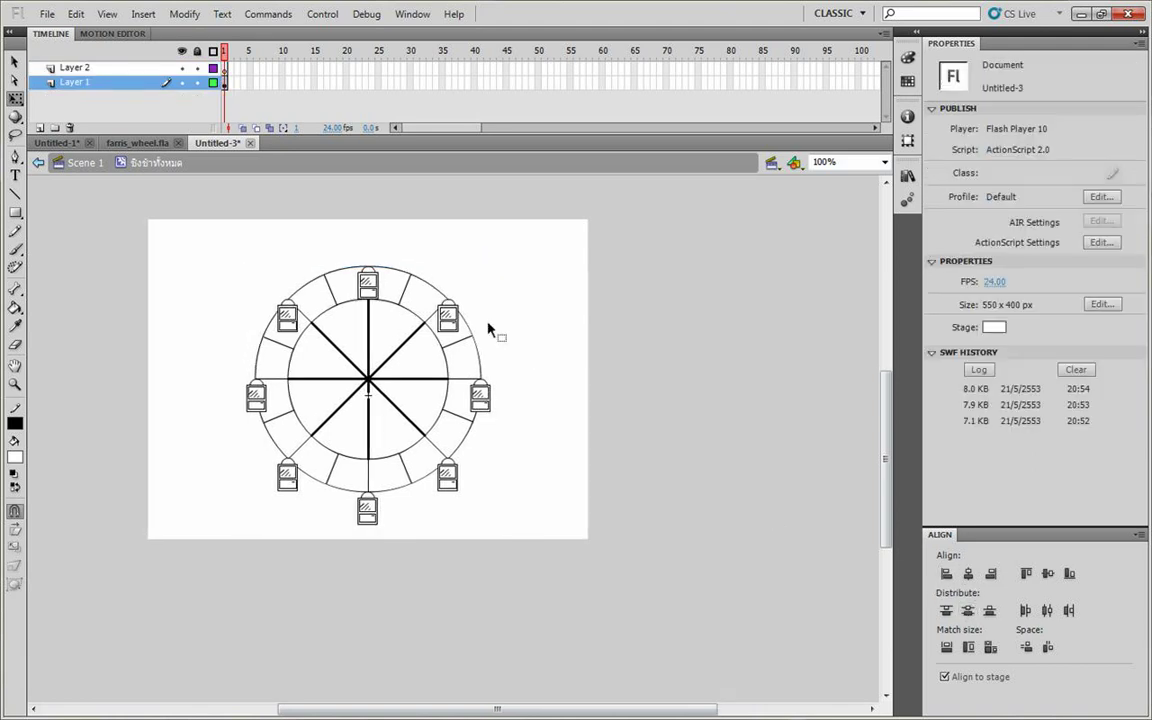
double_click(91, 87)
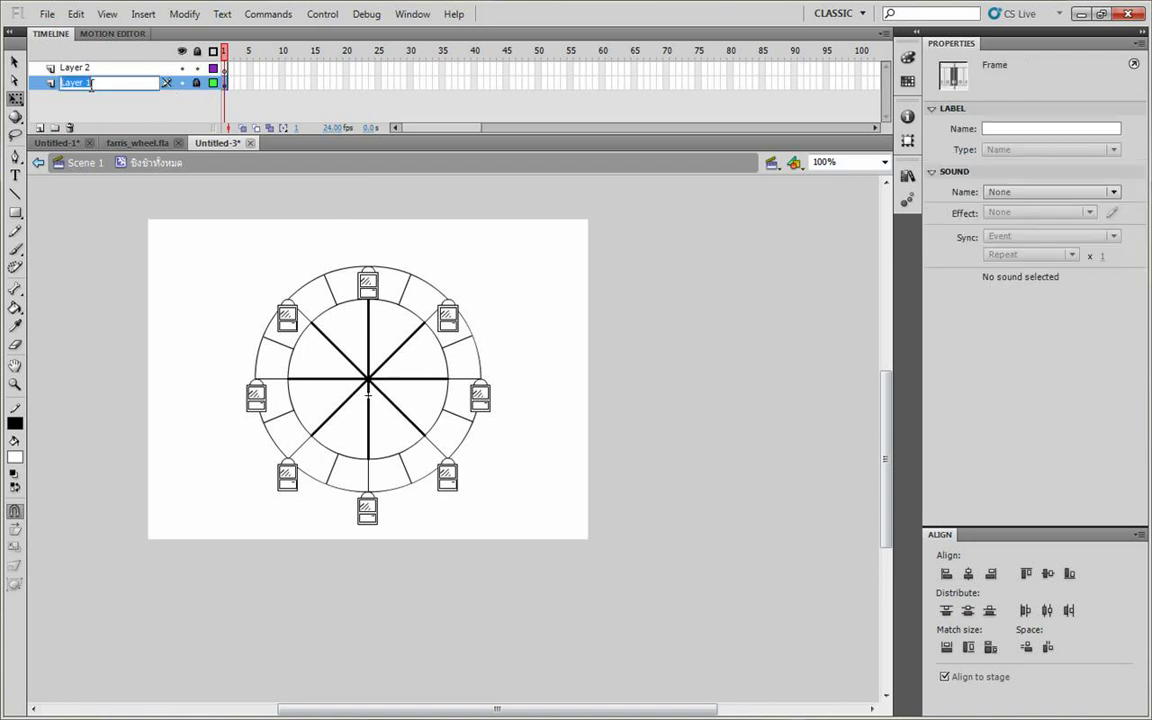
text(ห)
key(Return)
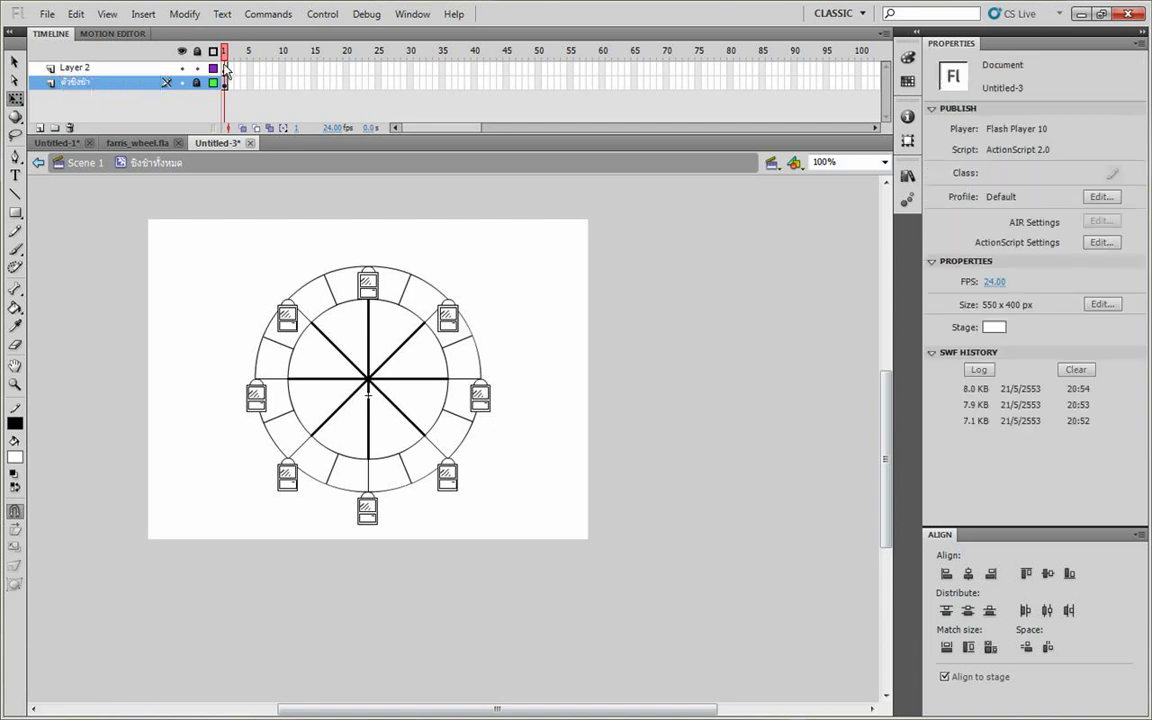
Step: Add the static text "MESSIE" in Impact on Layer 2, near the stage's upper edge
click(80, 68)
drag(15, 212, 50, 211)
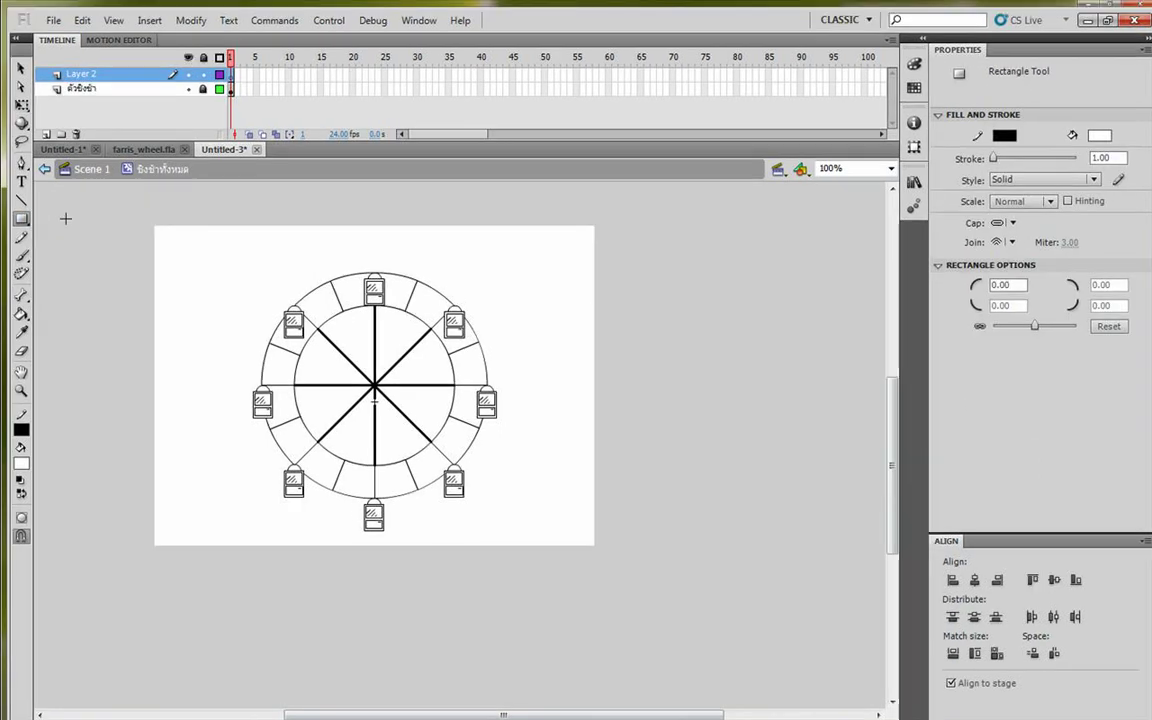
click(20, 181)
click(240, 228)
text(Puenen)
key(ctrl+z)
text(MESSI)
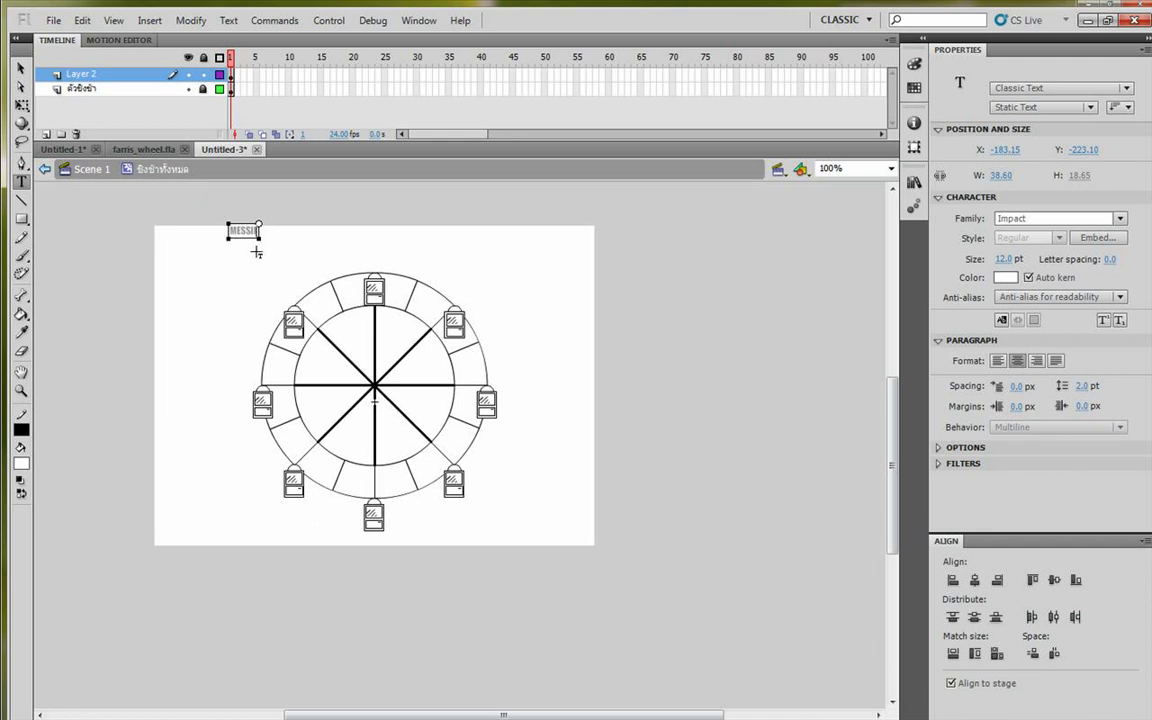
key(Escape)
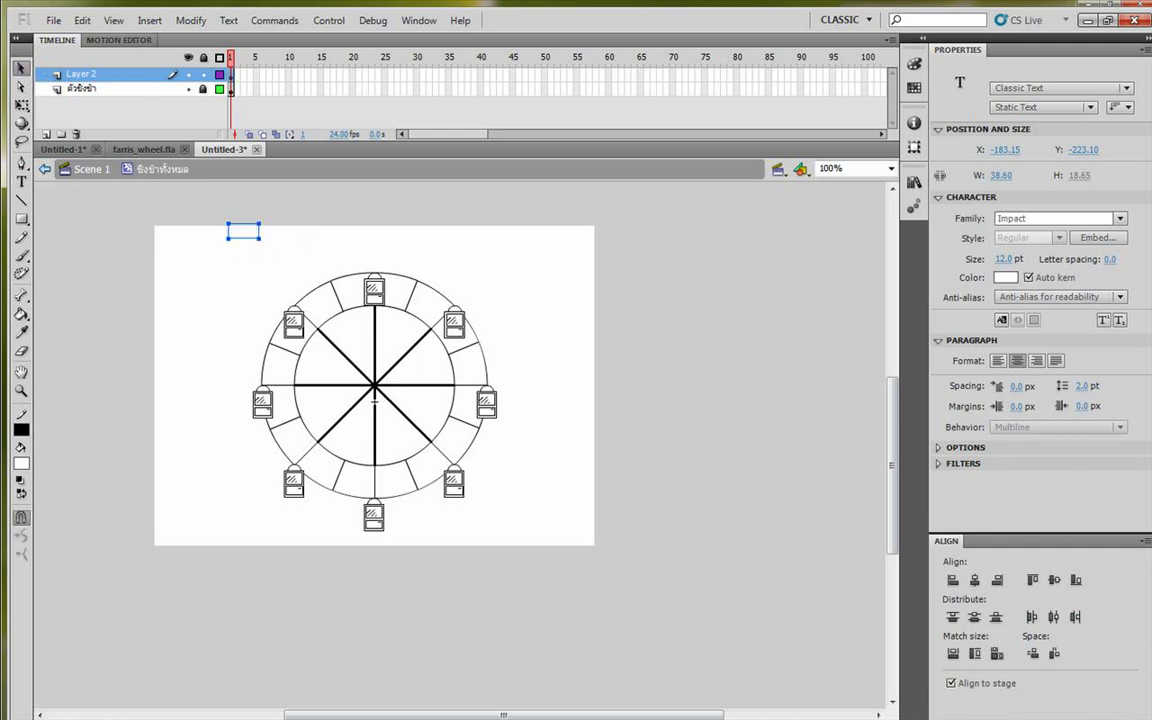
Step: Colour the text black and enlarge it to about 182.6 px wide across the wheel's centre
click(21, 463)
click(42, 464)
click(249, 222)
click(244, 230)
key(q)
drag(261, 222, 442, 392)
Step: Change the text to read "MESISE" and centre it horizontally and vertically on the stage
key(t)
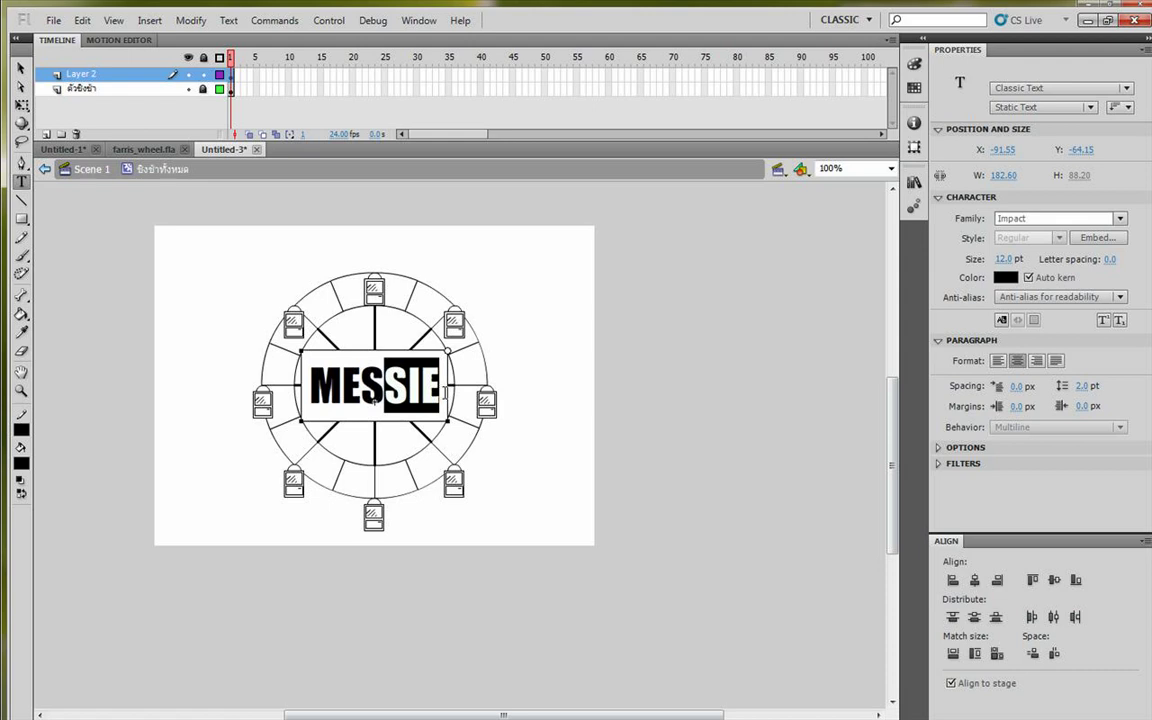
text(ISE)
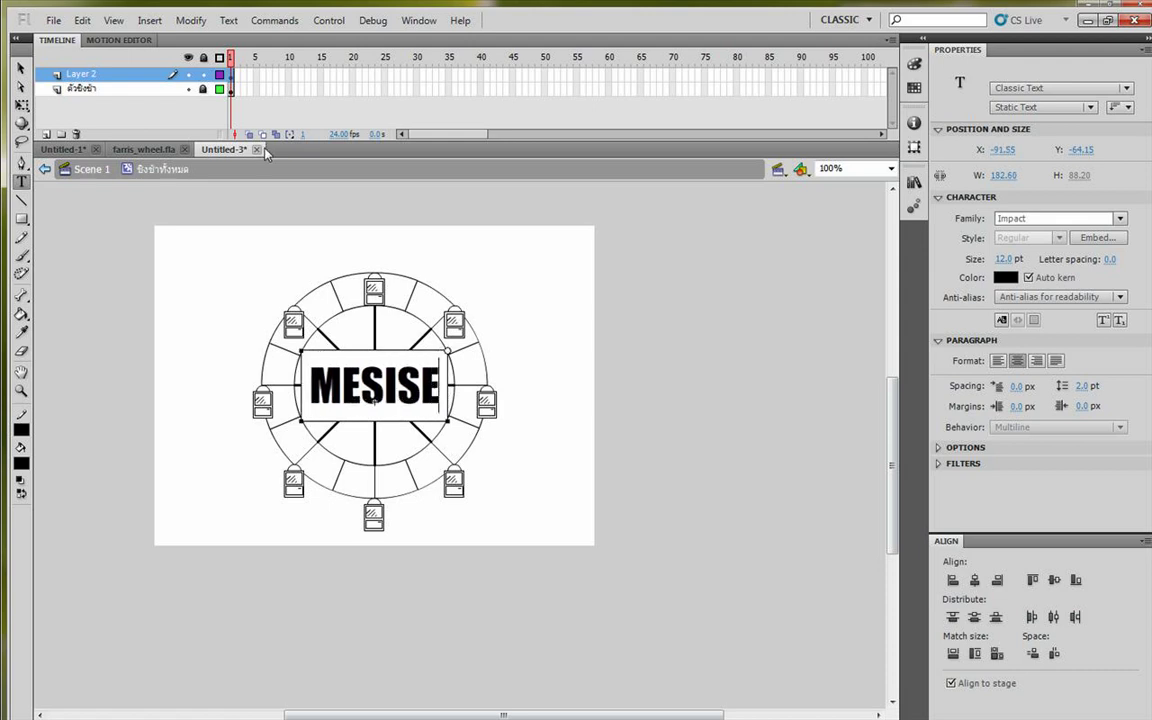
click(21, 68)
click(974, 580)
click(975, 617)
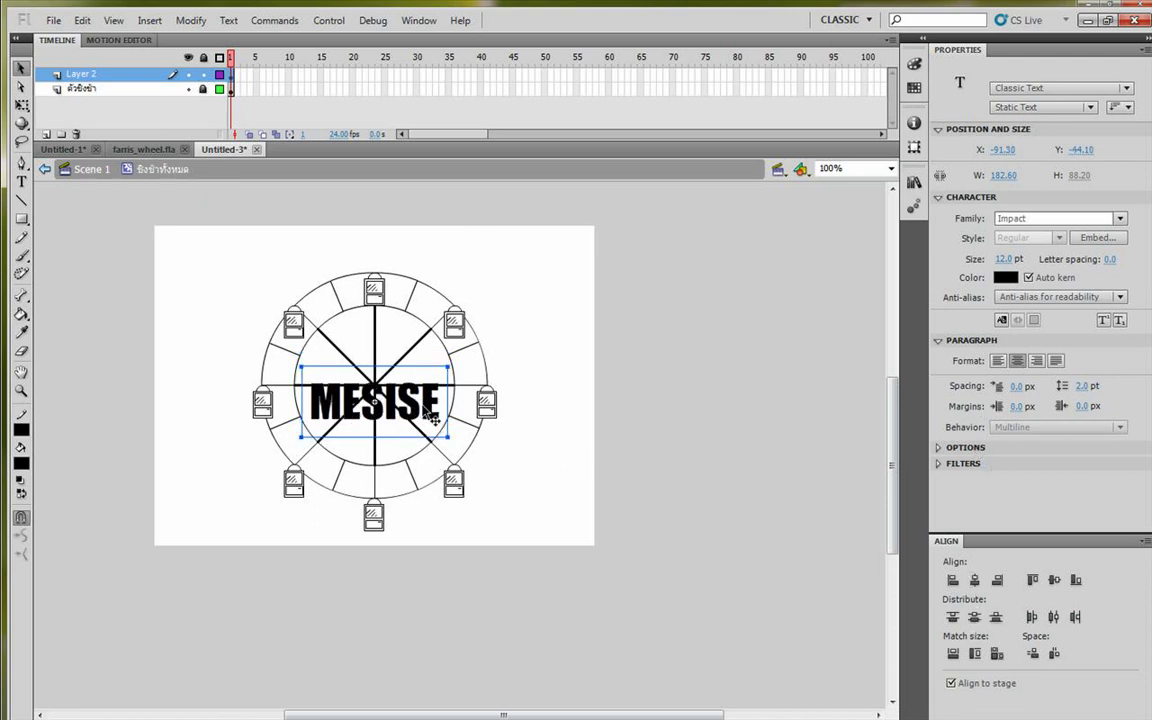
Step: Move the MESISE text up 17 px onto the wheel's hub and scale it down slightly about its centre
key(shift+Up)
key(shift+Up)
key(Down)
key(Down)
key(Down)
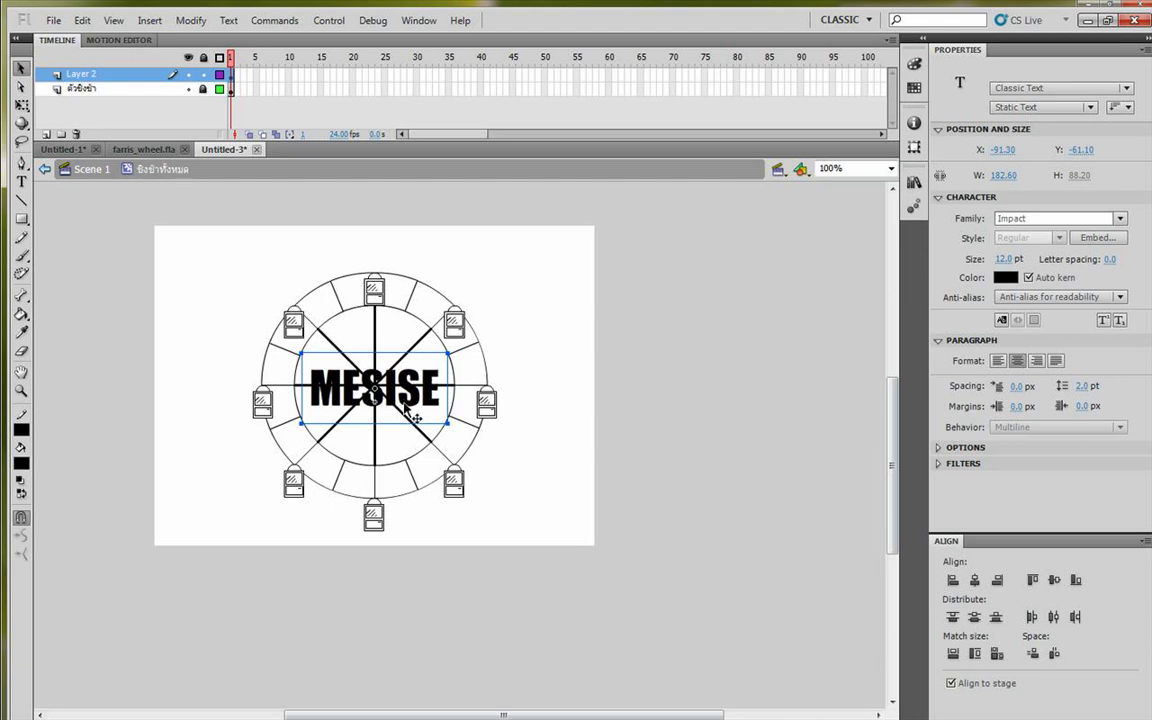
key(q)
drag(447, 353, 434, 359)
click(576, 364)
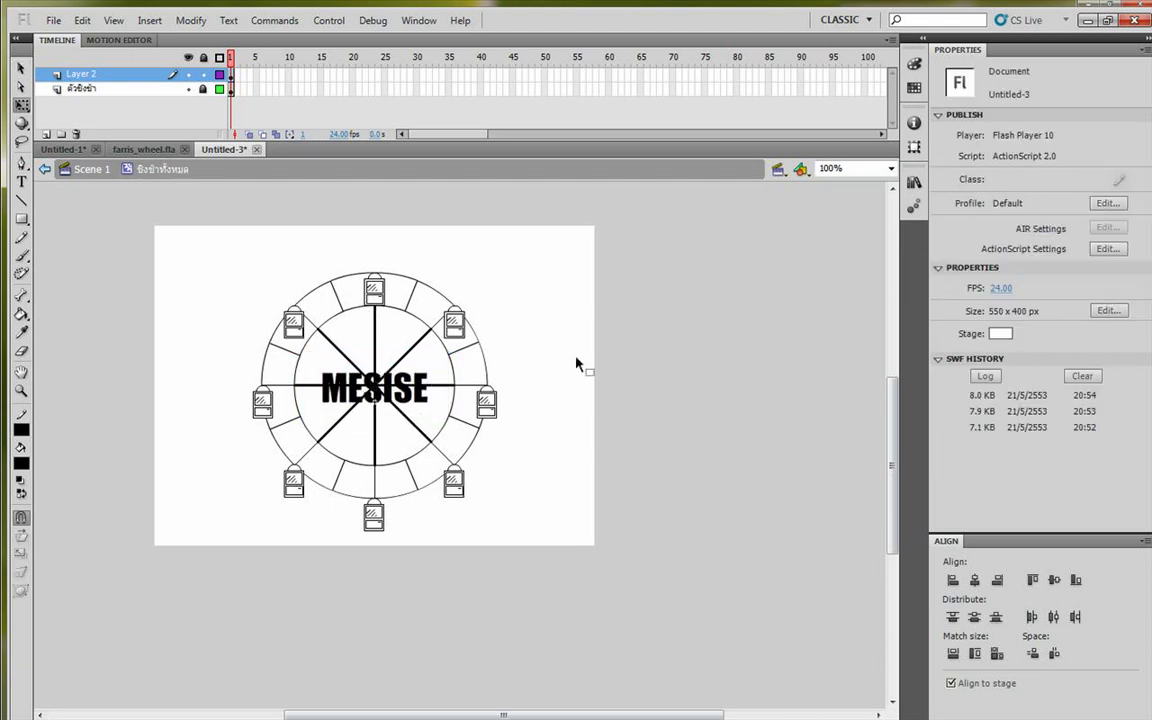
Step: Rename Layer 2, which holds the MESISE text, to ข้อความ
key(ctrl+equal)
drag(586, 365, 437, 311)
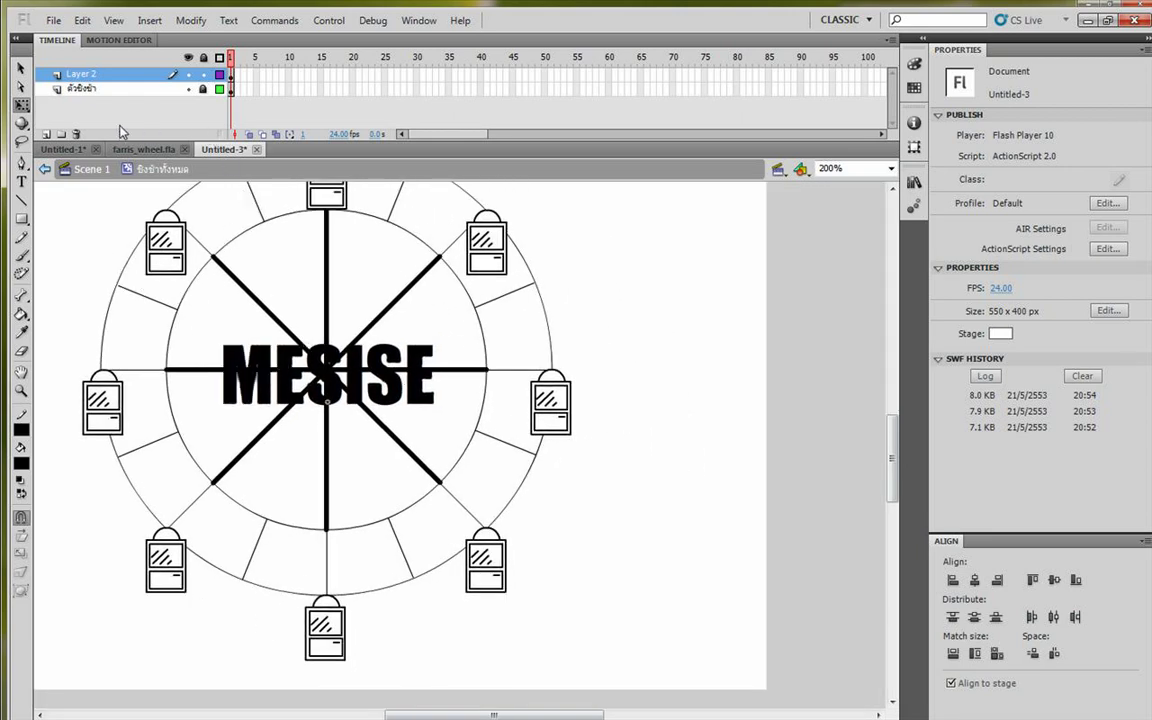
click(106, 78)
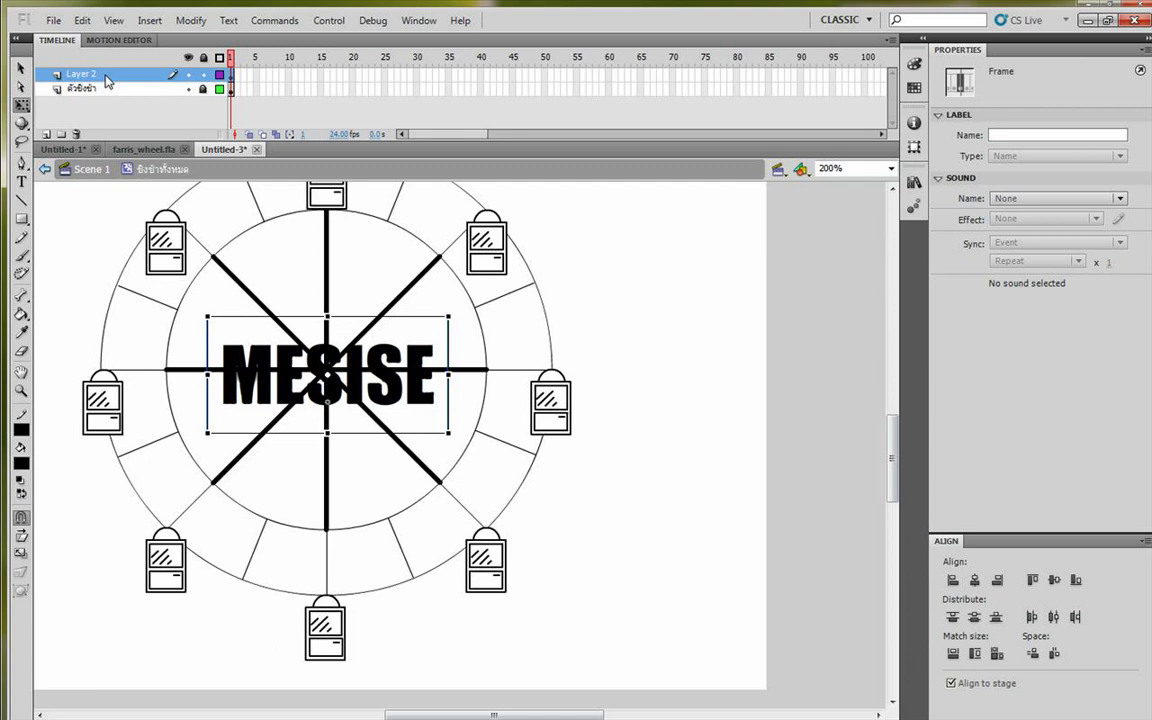
double_click(84, 74)
text(-hv)
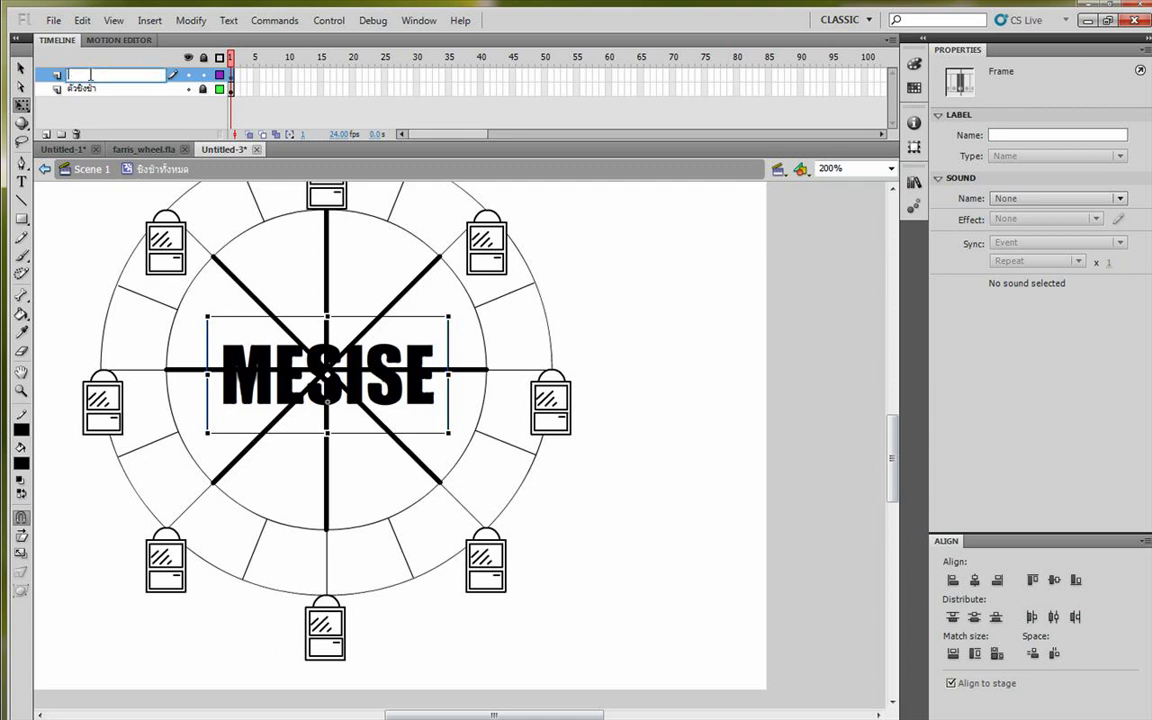
text(ความ)
key(Return)
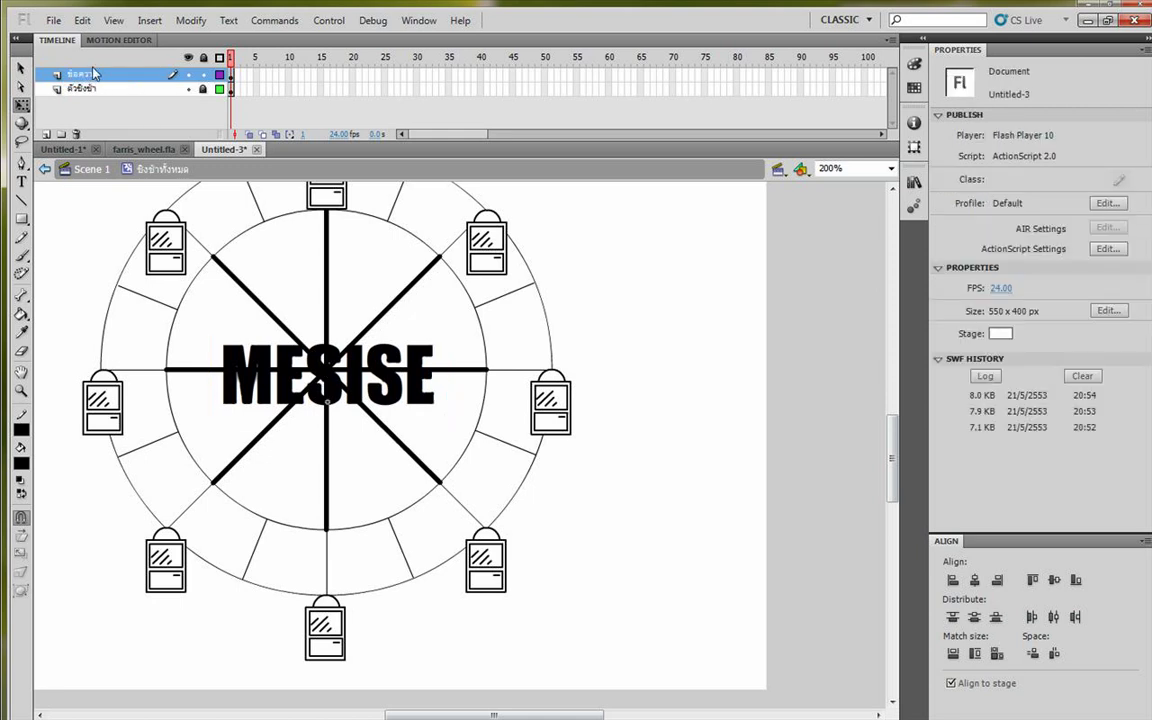
Step: Draw a white rectangle with a black 1.00 stroke around the MESISE text as its sign background
click(22, 219)
click(21, 219)
click(21, 463)
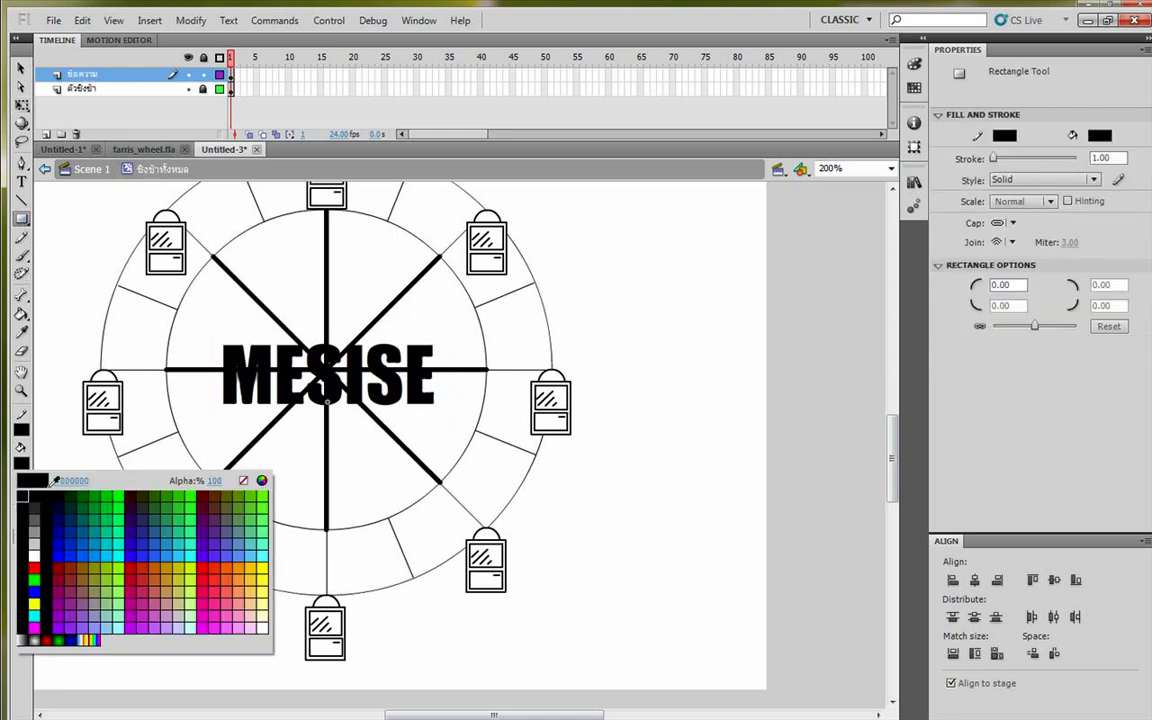
click(22, 506)
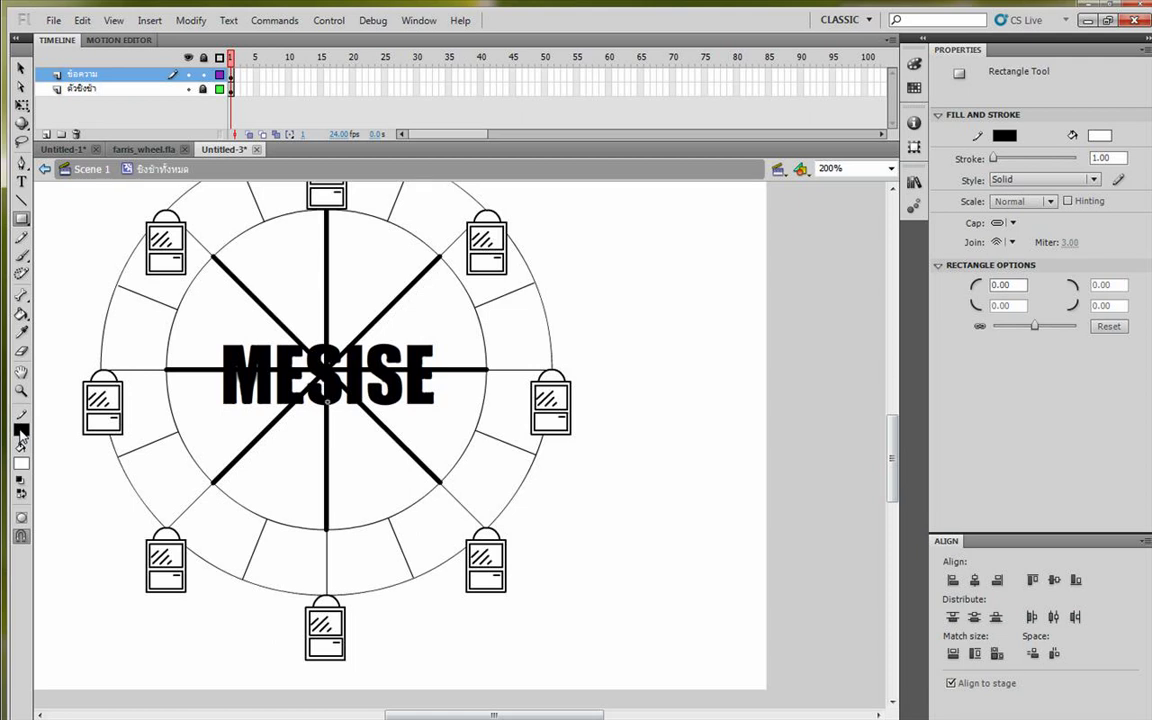
drag(210, 335, 444, 413)
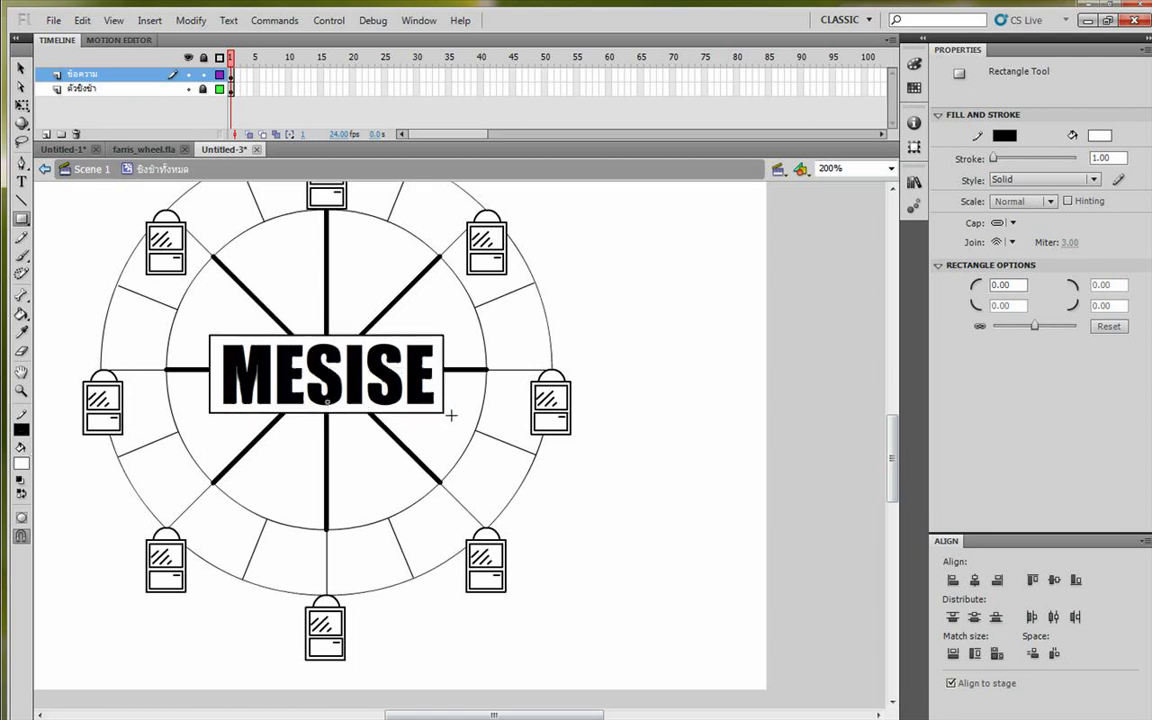
key(v)
drag(632, 501, 617, 474)
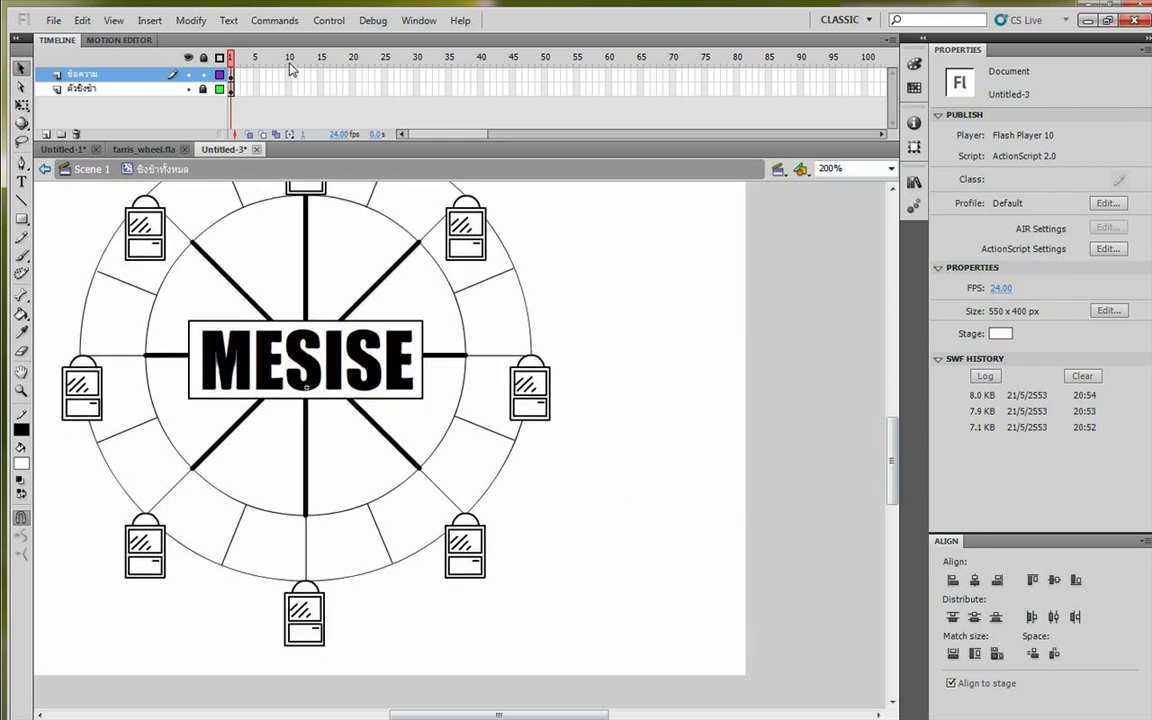
Step: Lock the text layer and add a layer named เสา beneath the wheel layer
click(95, 90)
click(46, 134)
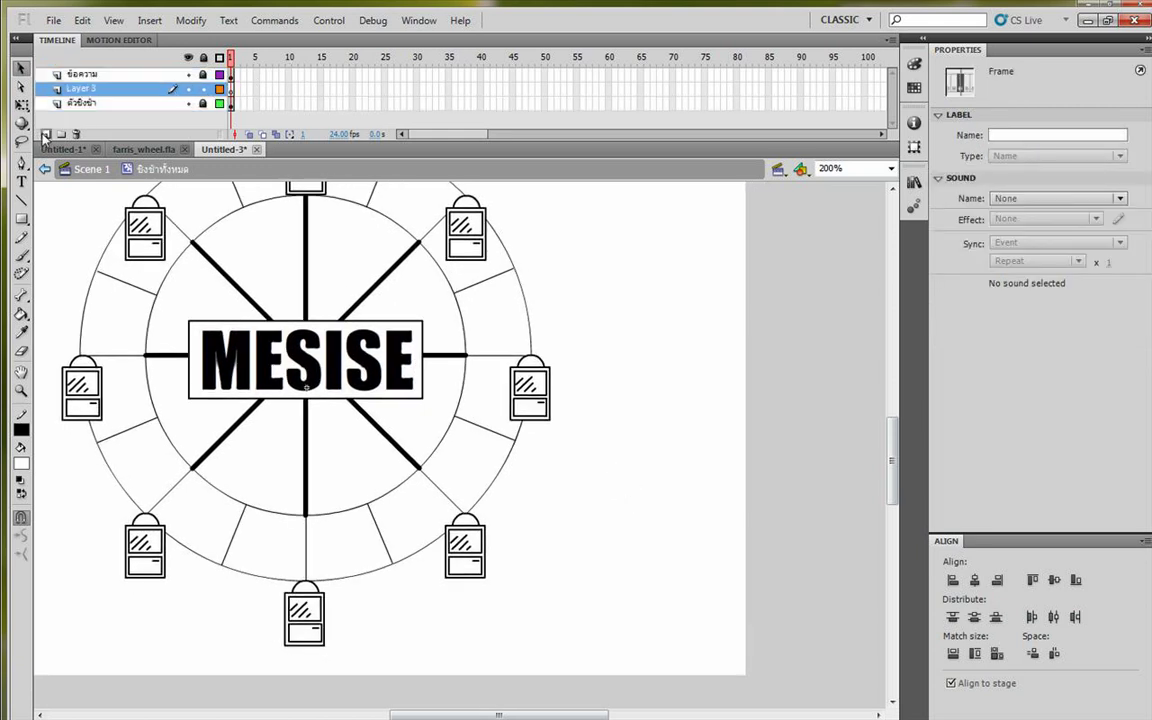
drag(86, 90, 88, 107)
double_click(90, 104)
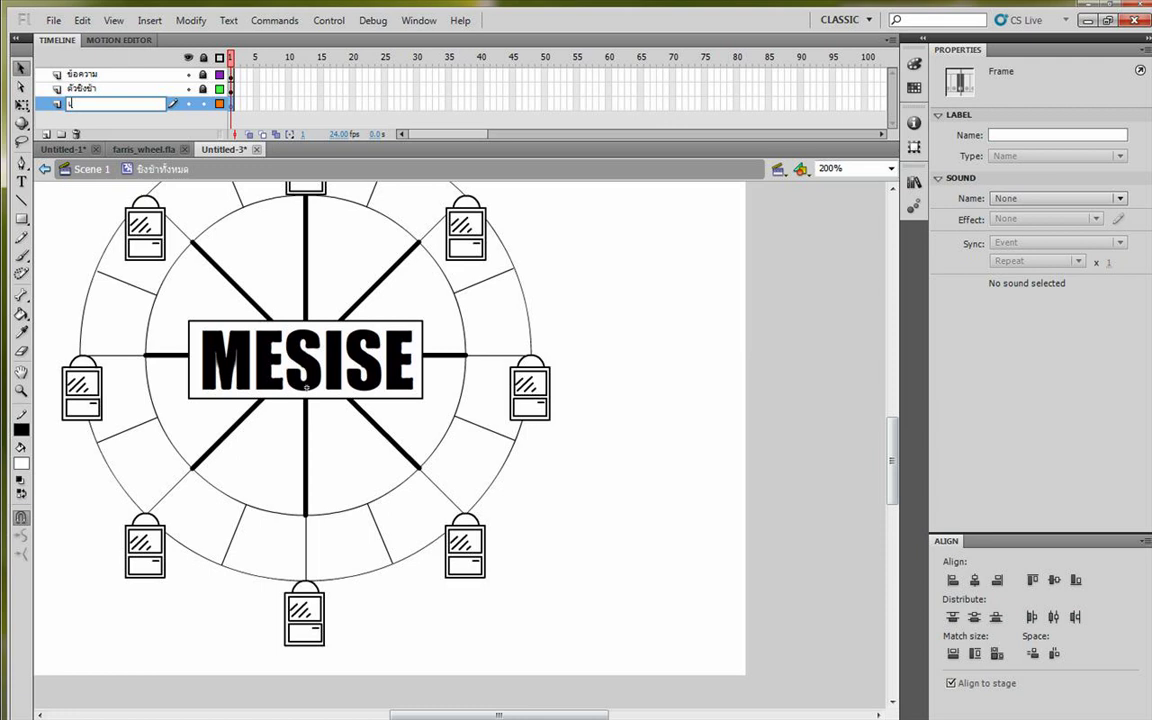
key(Return)
Step: Draw a tall, narrow white rectangle about 20.5 × 200.5 px at the wheel's right side on the เสา layer
drag(404, 427, 443, 368)
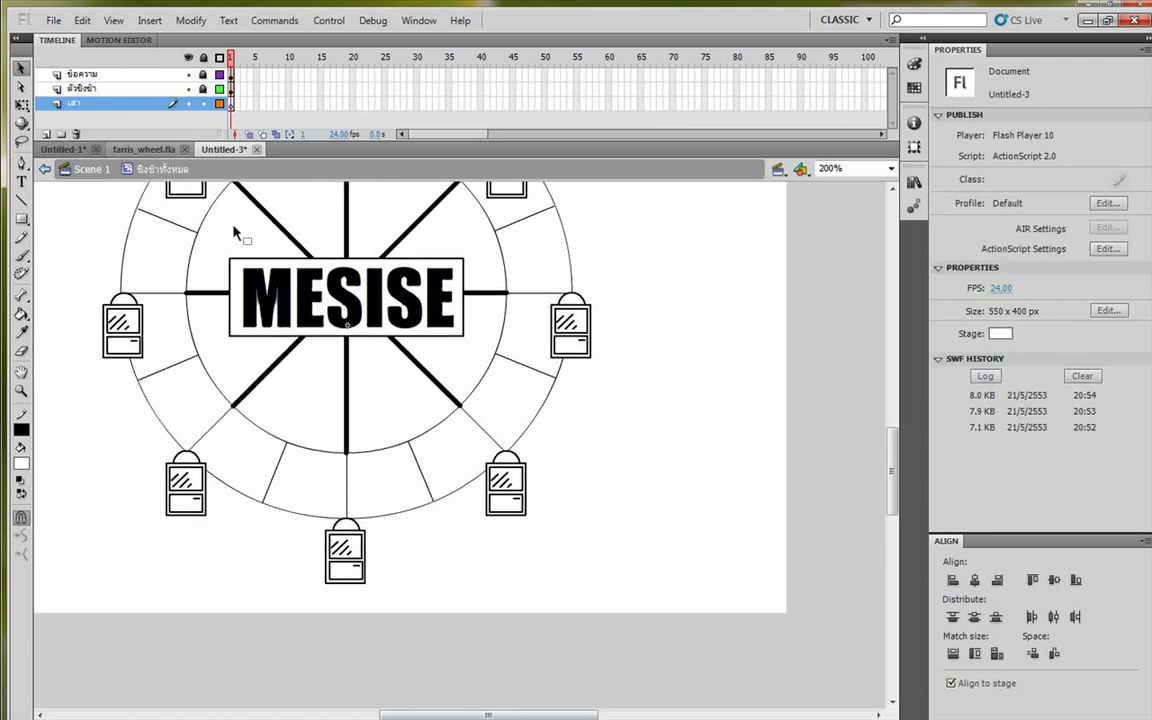
click(21, 219)
mouse_move(543, 555)
mouse_down()
mouse_move(483, 543)
mouse_move(535, 216)
mouse_move(506, 260)
mouse_up()
key(v)
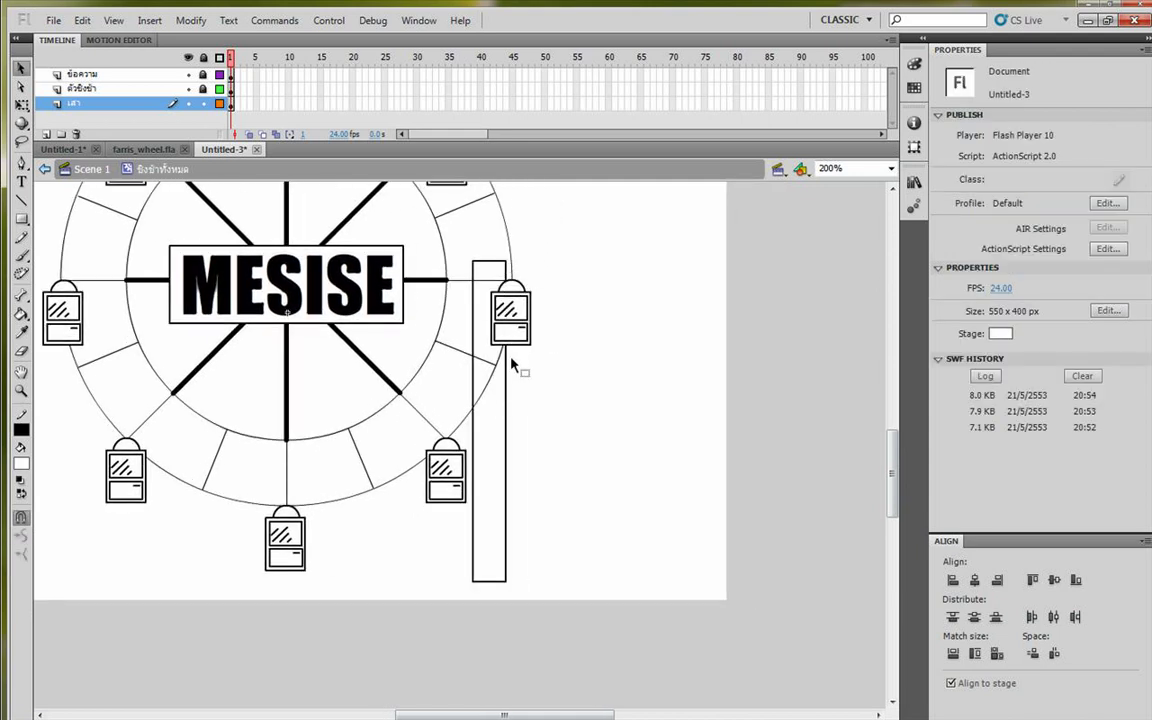
Step: Skew the pillar rectangle so its upper end meets the wheel's hub behind the sign while its base stays in place
click(495, 412)
key(q)
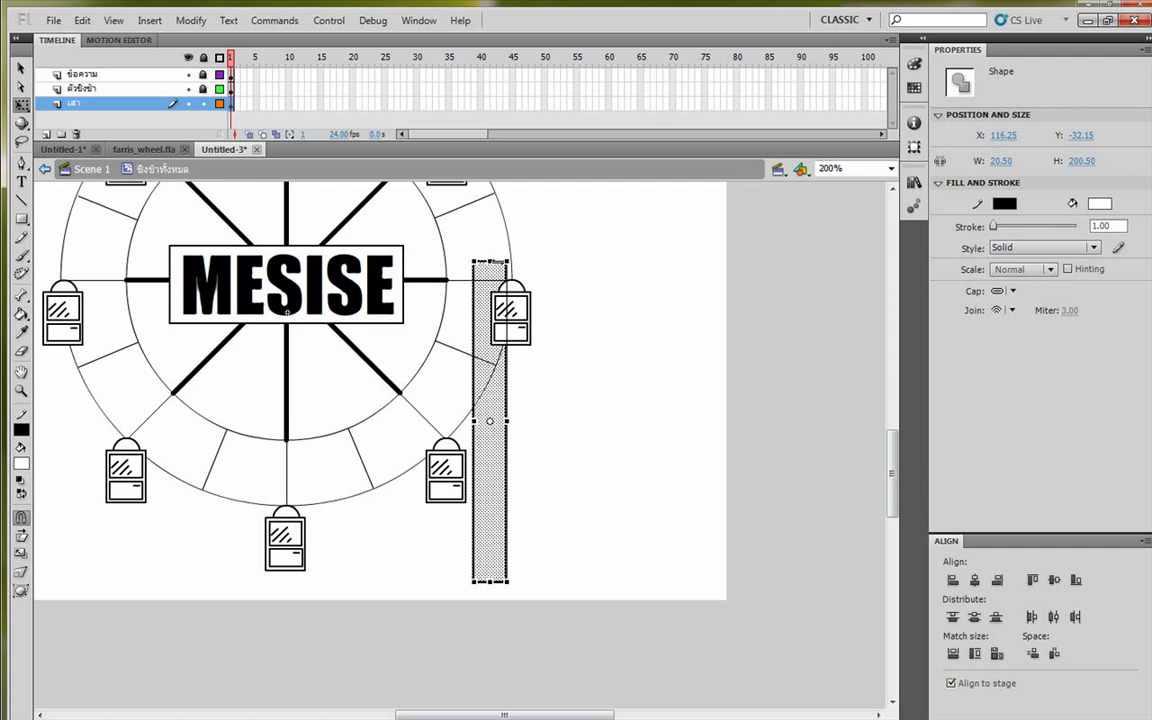
drag(490, 261, 292, 262)
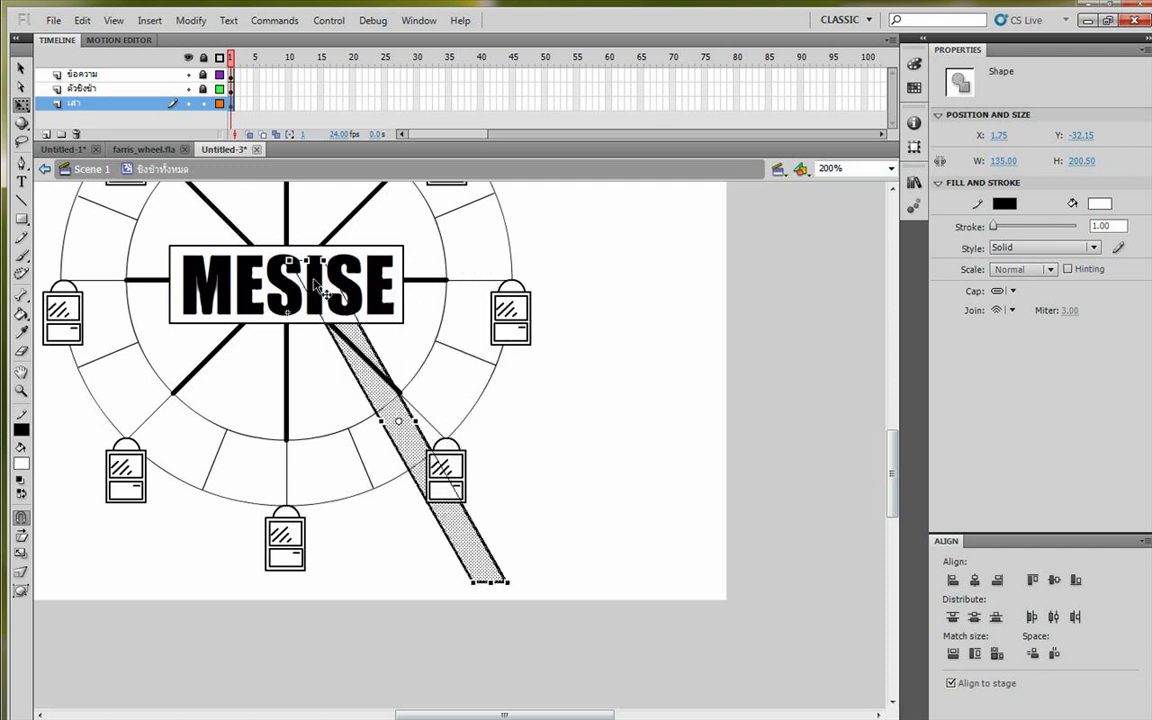
Step: Widen the pillar's base outward by moving its outer lower corner, making the shape about 190 px wide overall
click(582, 453)
scroll(582, 453, left, 2)
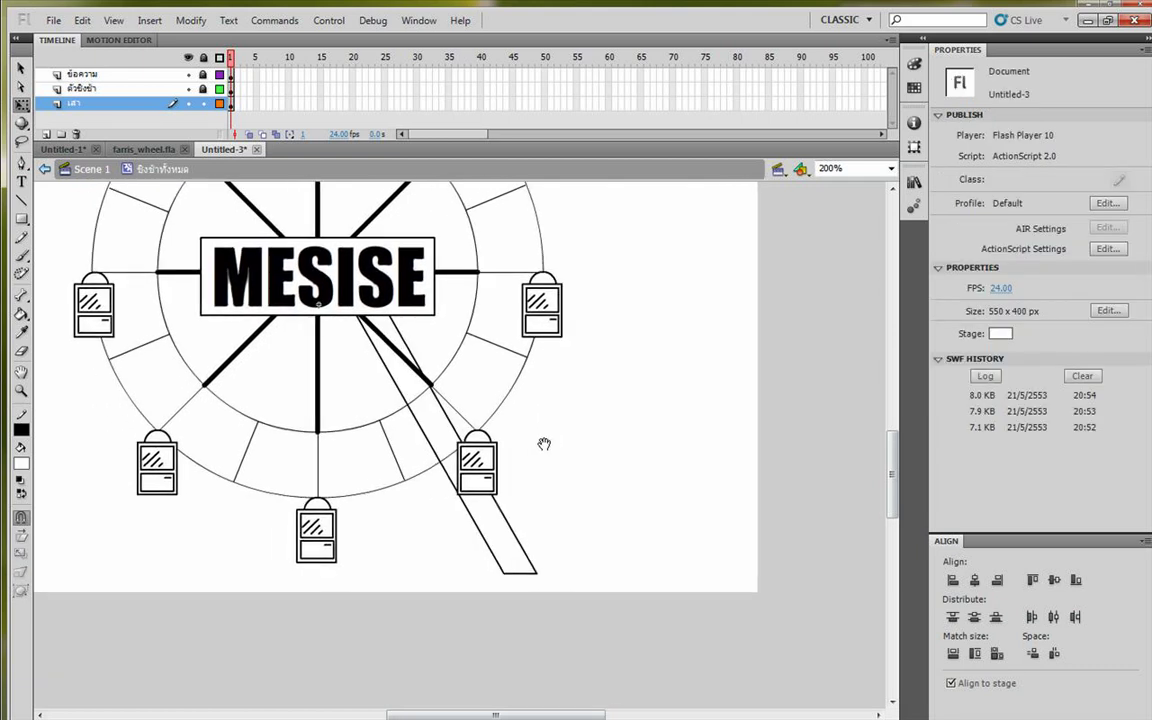
click(485, 527)
click(543, 578)
drag(541, 580, 625, 575)
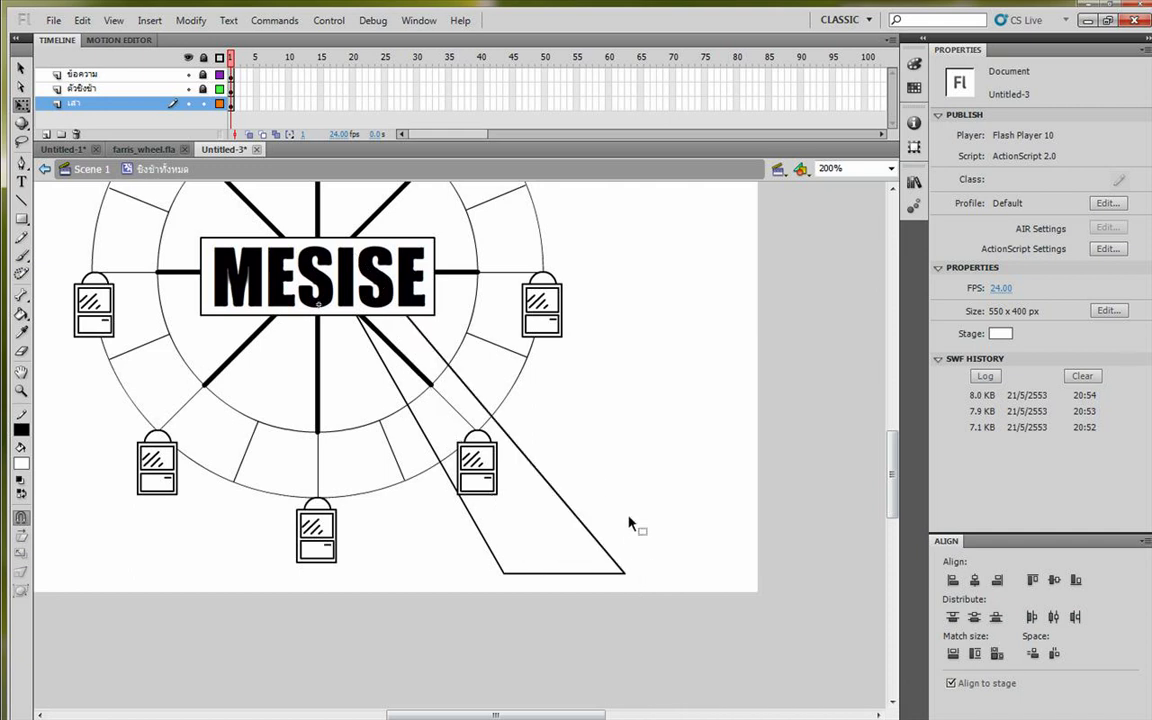
scroll(577, 517, left, 1)
Step: Copy the pillar to the wheel's other side, flip it horizontally and align it under the sign at about X -191.25
click(576, 518)
scroll(560, 515, up, 1)
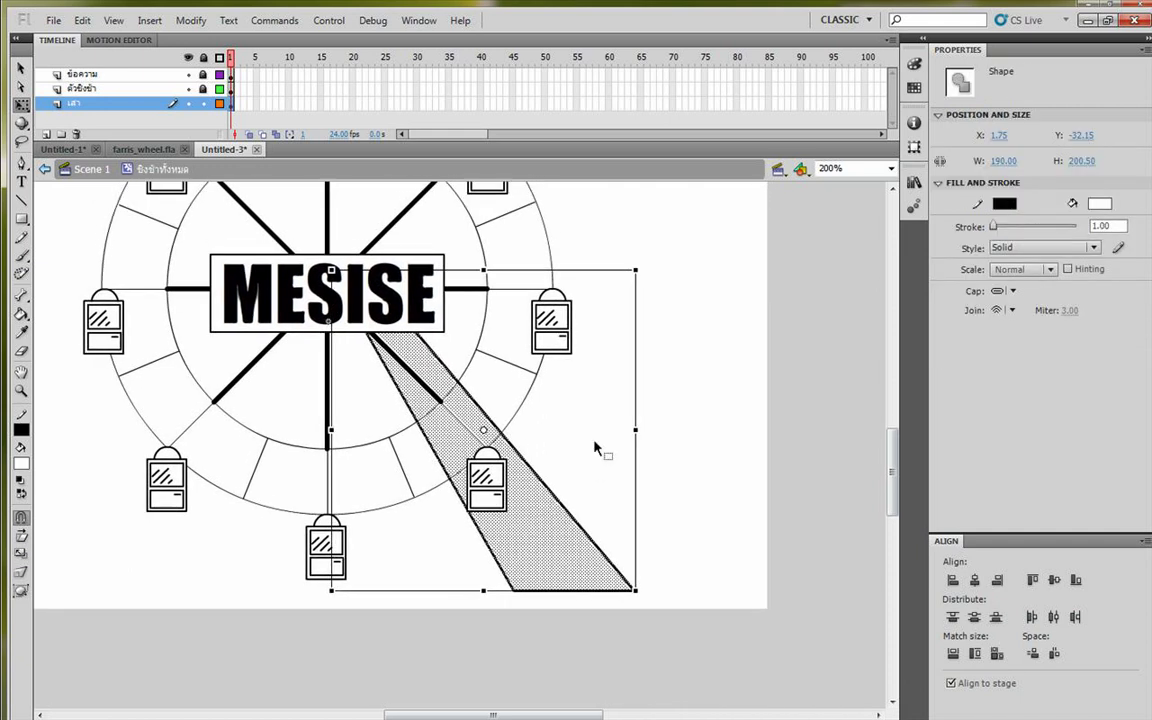
drag(496, 476, 244, 527)
scroll(244, 527, left, 2)
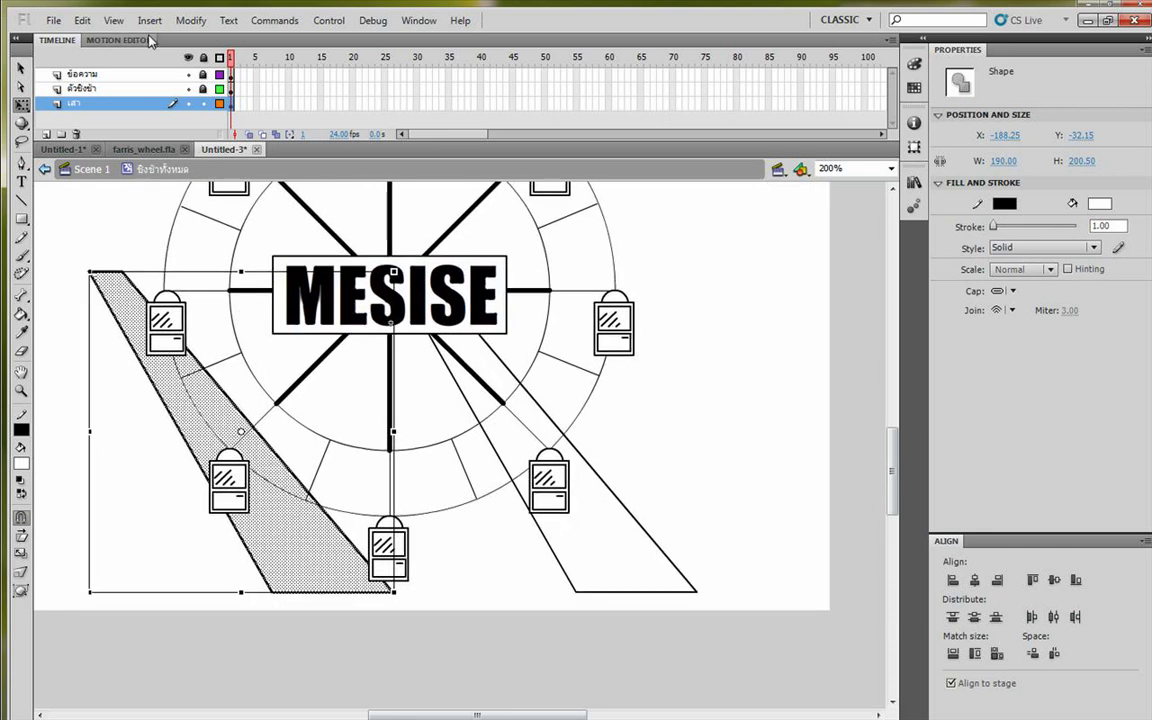
click(190, 20)
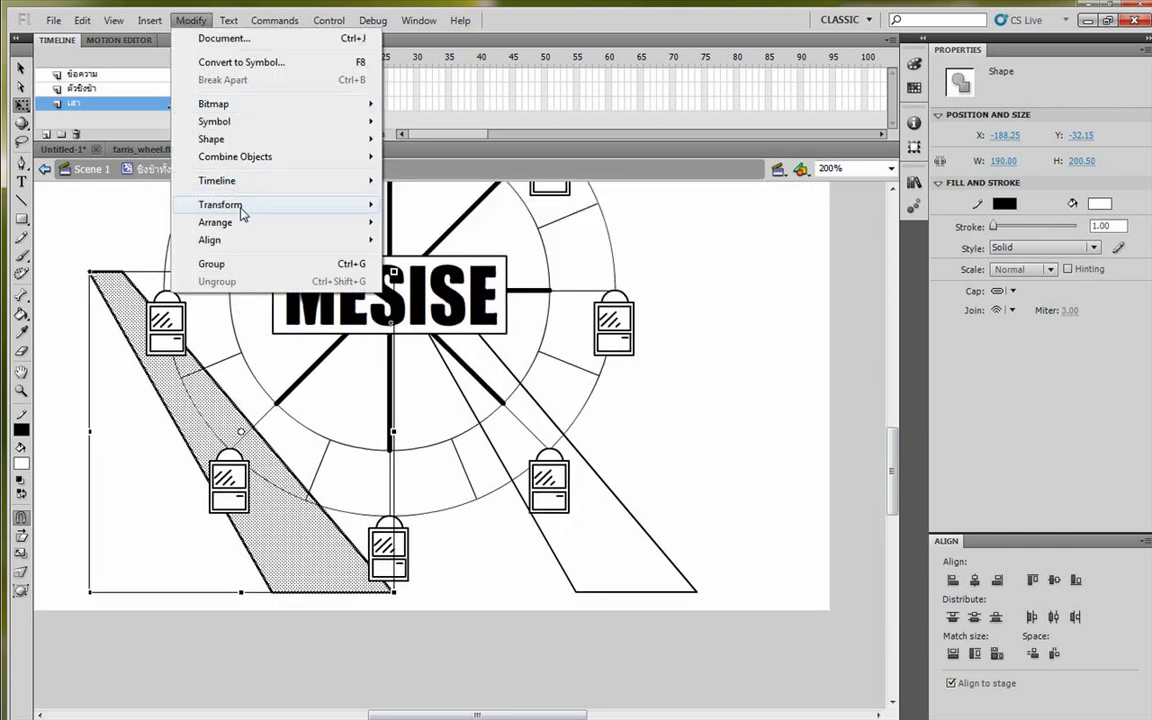
mouse_move(241, 208)
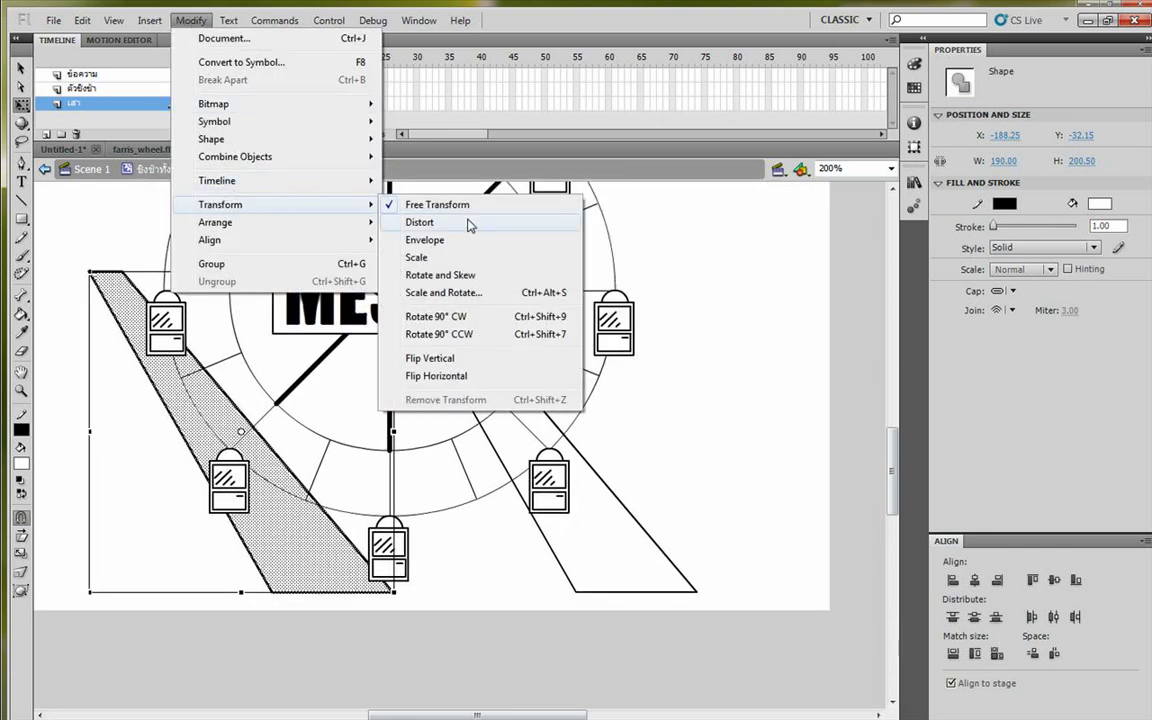
click(491, 377)
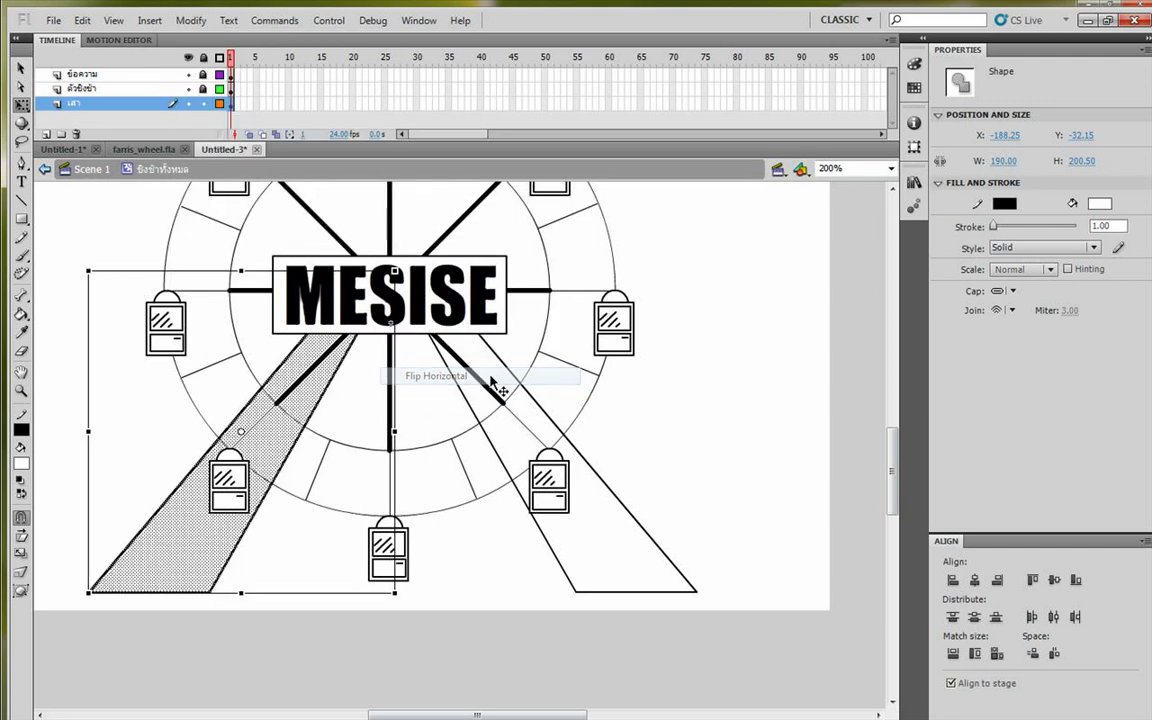
mouse_move(283, 393)
mouse_down()
mouse_move(273, 418)
mouse_move(284, 409)
mouse_up()
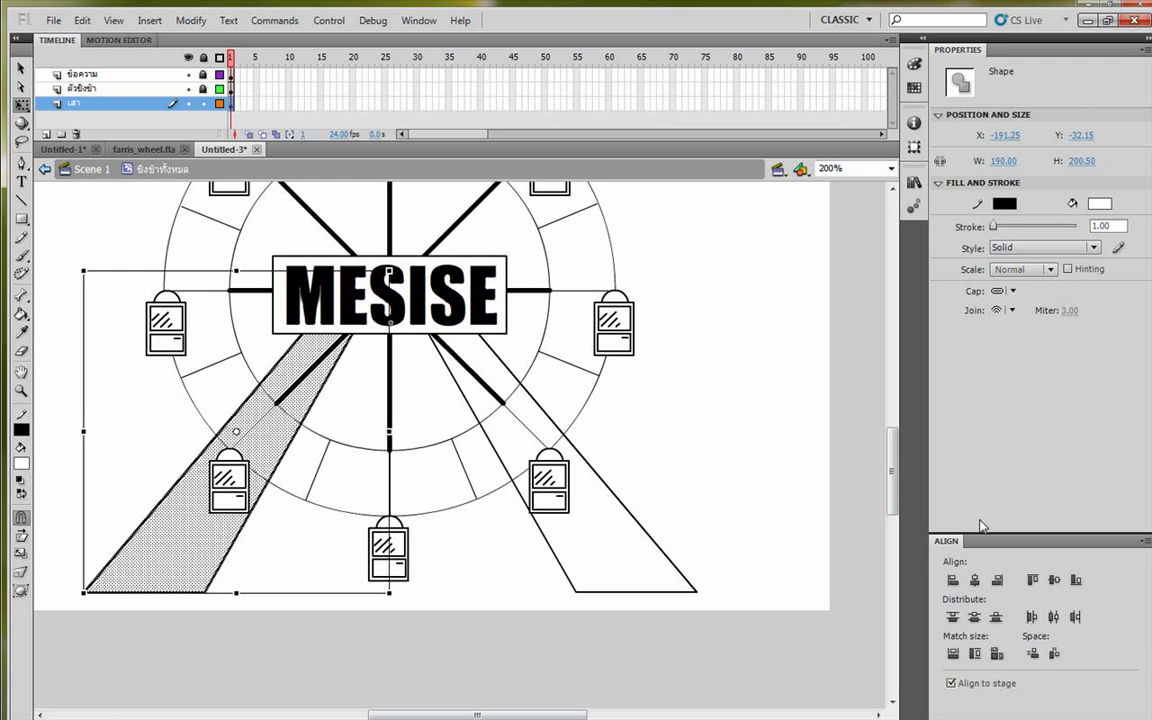
Step: Shift the original right-hand pillar slightly toward the hub to X 0.25 so the two pillars stand symmetrically
click(632, 537)
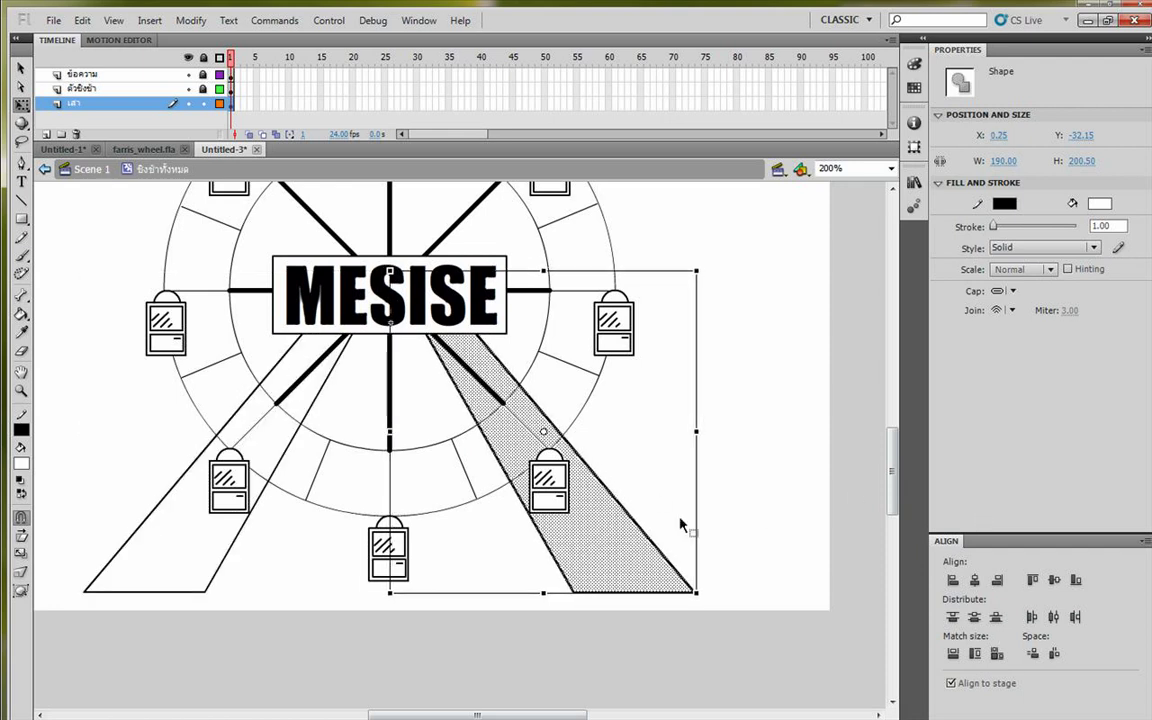
click(773, 490)
drag(661, 462, 633, 516)
key(ctrl+1)
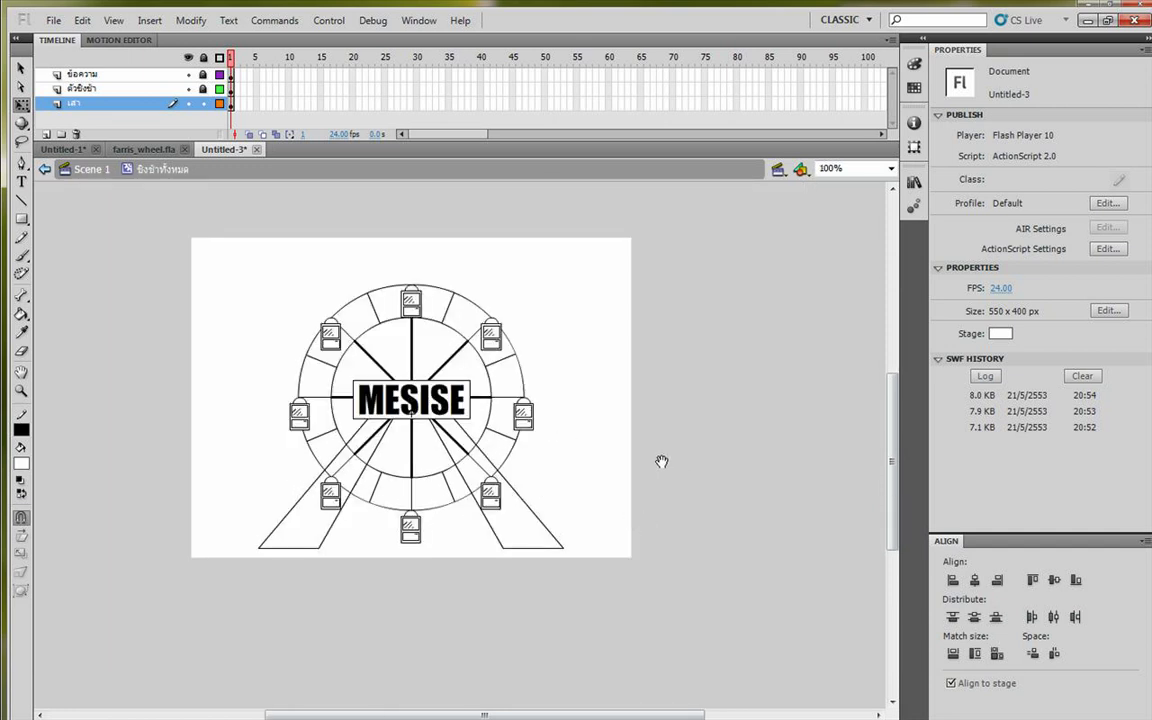
drag(661, 461, 664, 486)
Step: Return to Scene 1 and test the movie to check the rotating wheel with its pillars
click(99, 167)
drag(599, 407, 580, 384)
click(582, 382)
mouse_move(420, 404)
mouse_down()
mouse_move(380, 421)
mouse_move(406, 419)
mouse_up()
click(636, 420)
key(ctrl+Return)
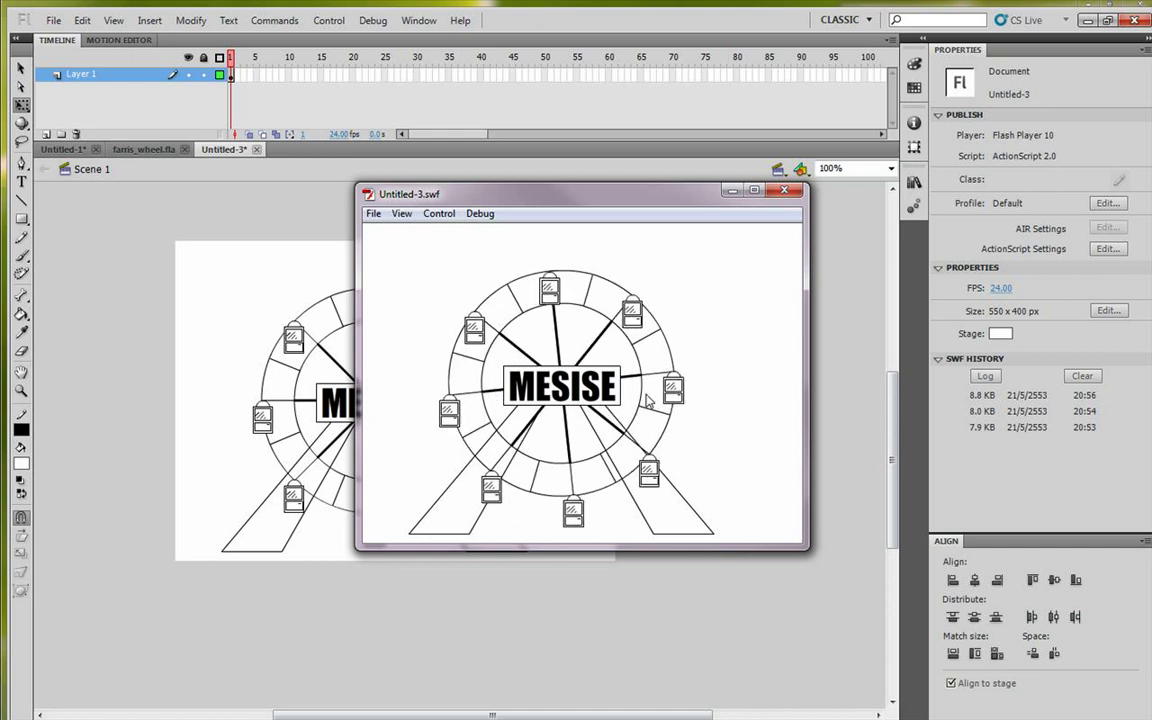
click(785, 191)
Step: Inside the Ferris wheel symbol, move the เสา layer above the ตัวชิงช้า layer and test the movie
double_click(370, 395)
drag(108, 97, 102, 76)
click(658, 493)
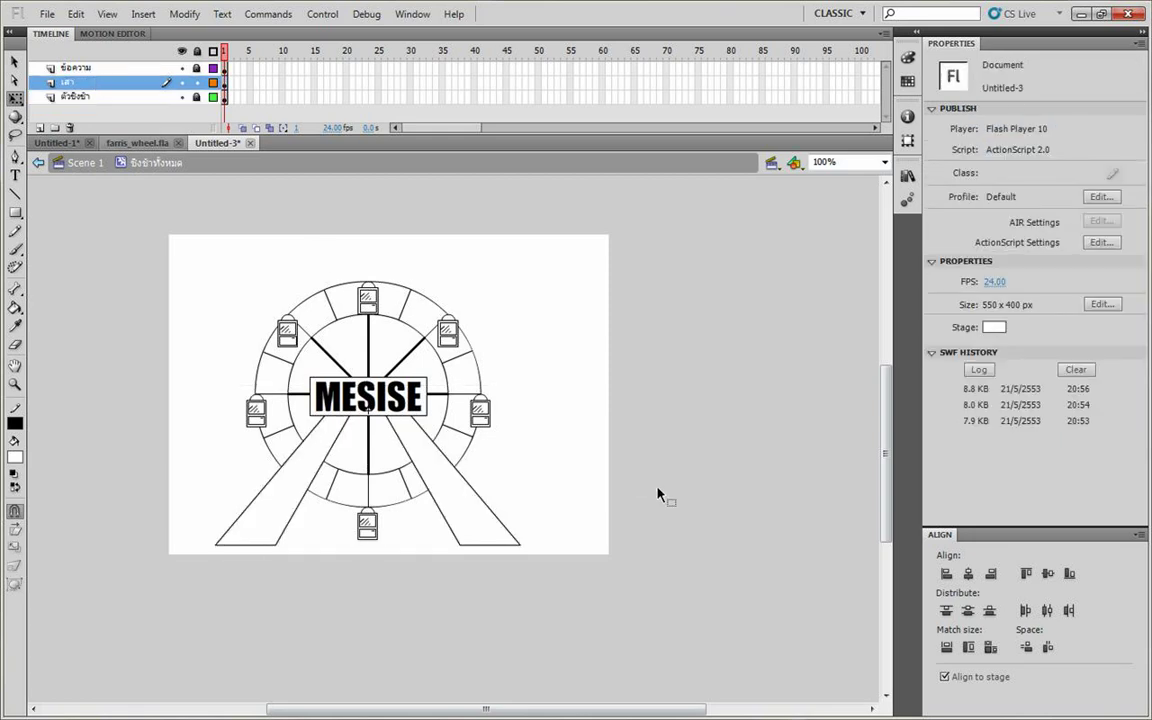
key(ctrl+Return)
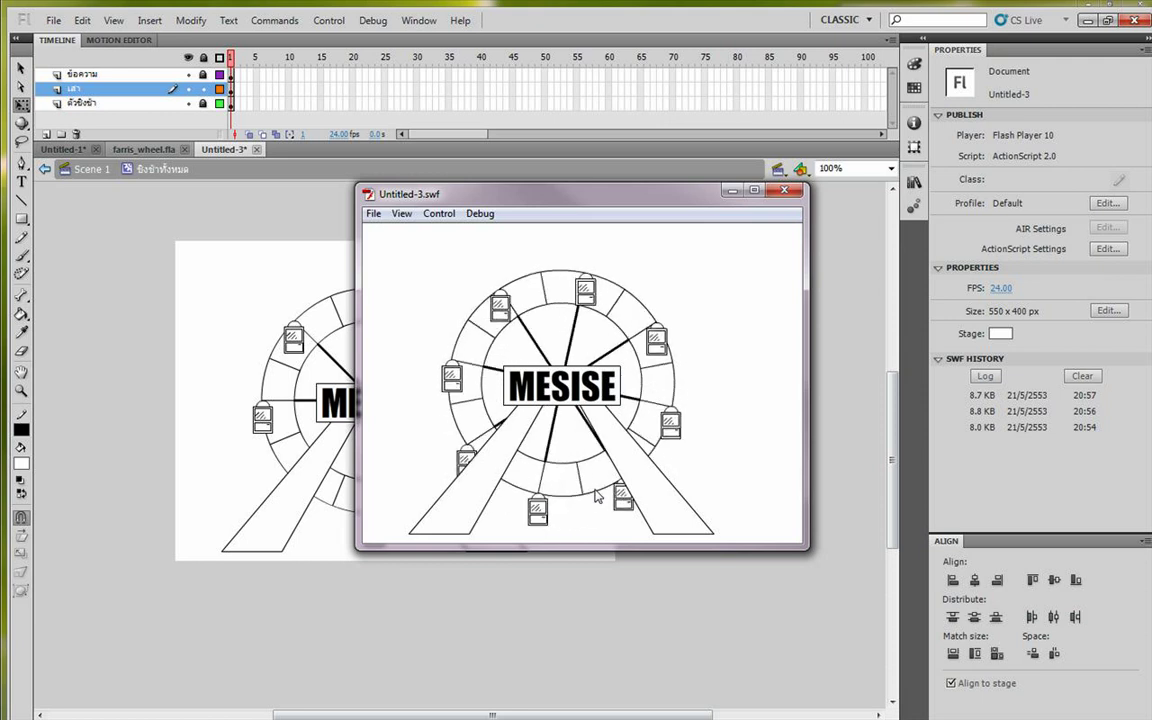
click(783, 190)
Step: Lock the เสา layer, unlock the ตัวชิงช้า layer and select the wheel instance
drag(501, 370, 525, 329)
key(ctrl+=)
drag(482, 416, 480, 438)
drag(456, 388, 452, 405)
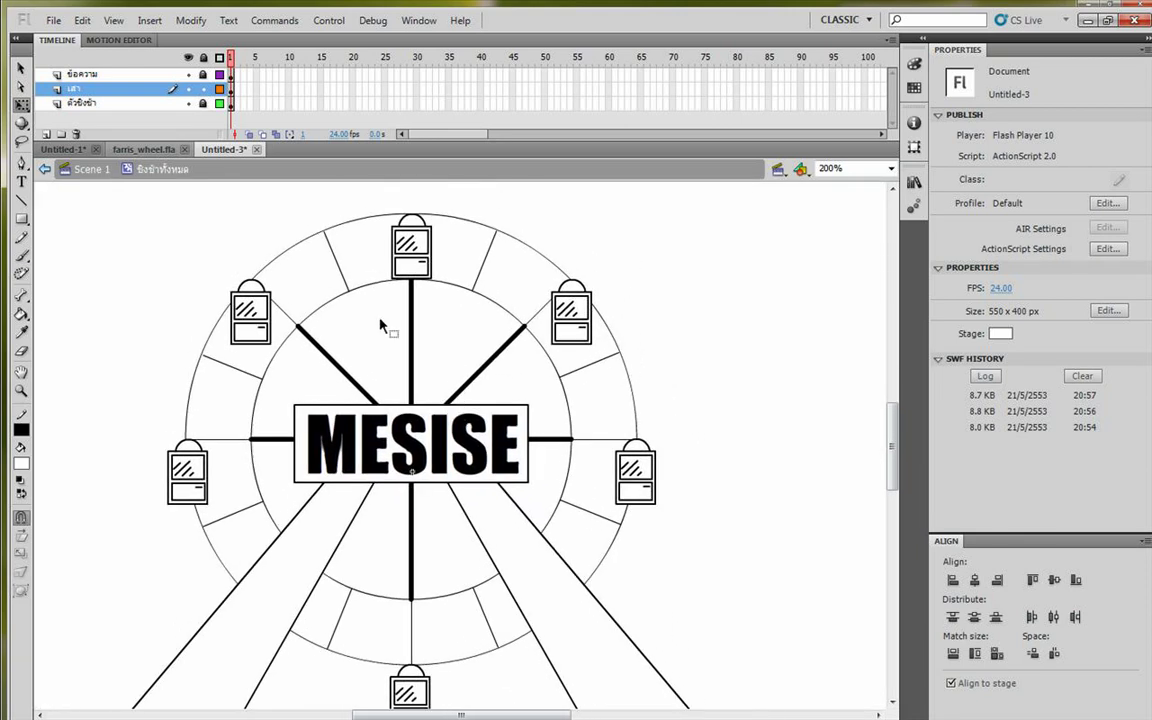
drag(408, 367, 406, 357)
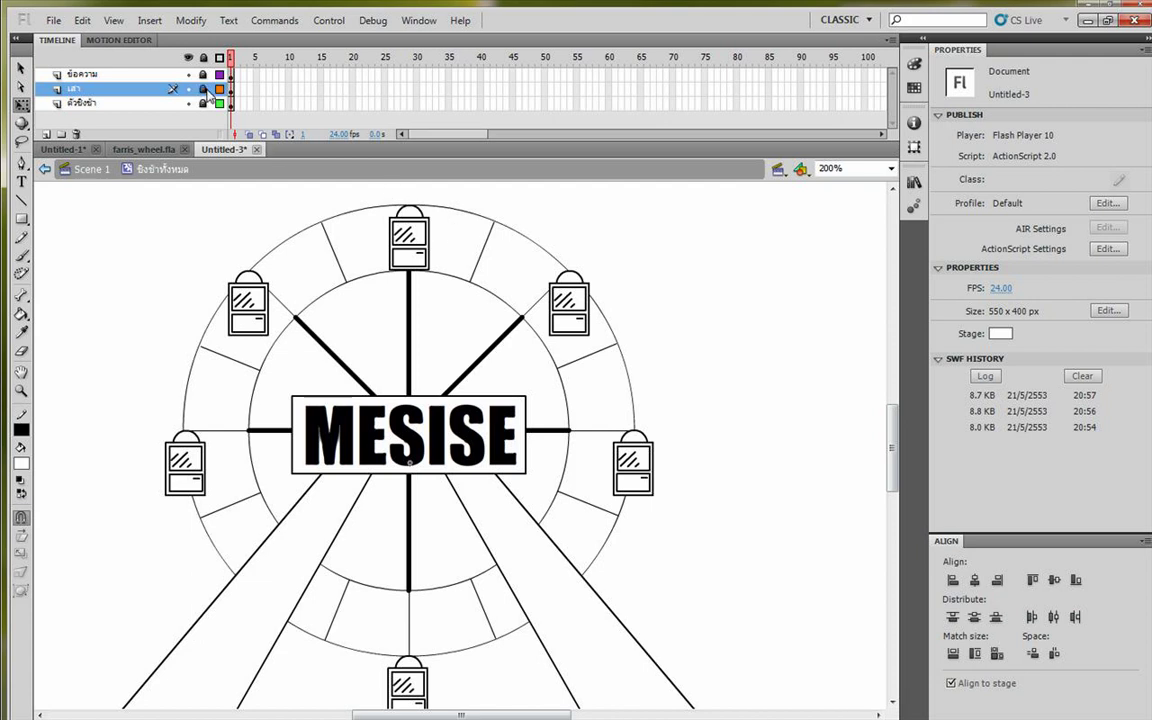
click(423, 252)
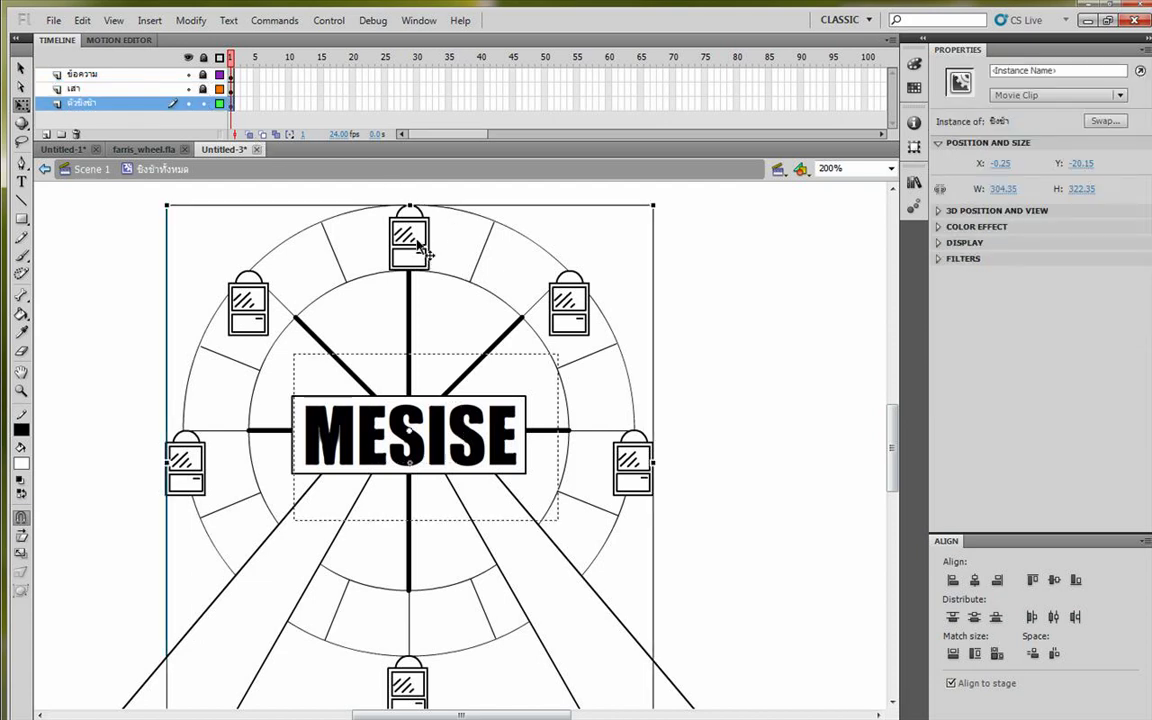
Step: Open the nested symbols at the wheel's top cabin down to the กระเช้า symbol for editing
double_click(424, 250)
double_click(418, 253)
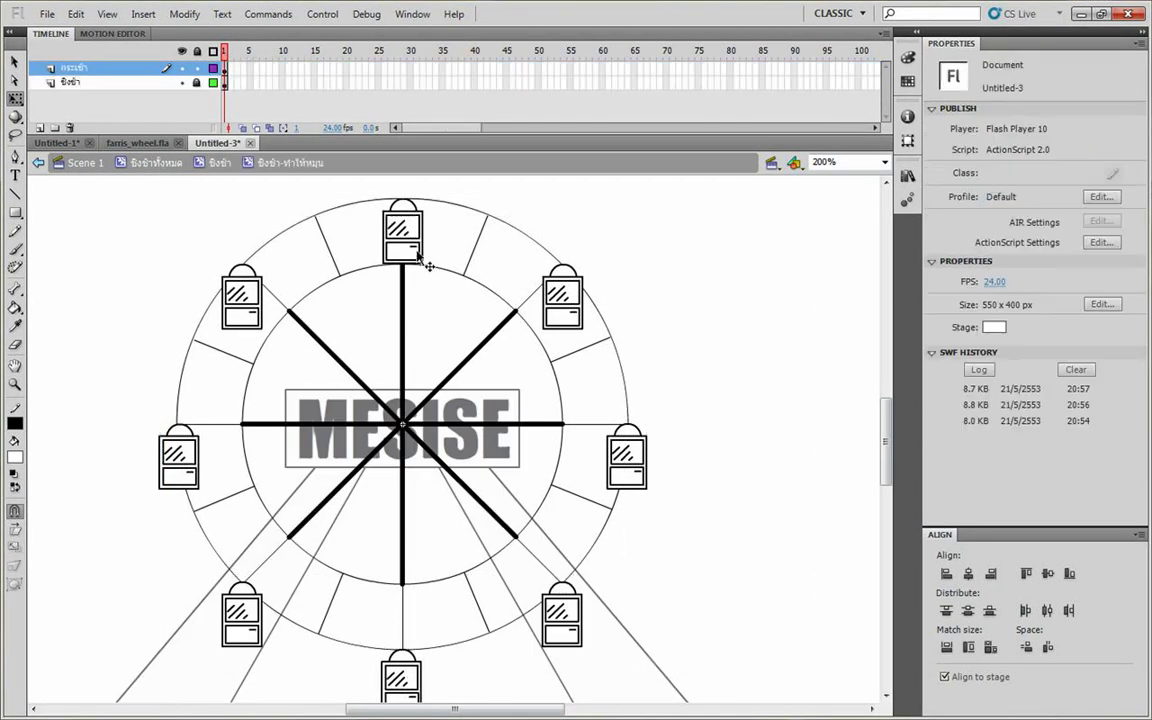
double_click(418, 253)
double_click(415, 243)
click(245, 178)
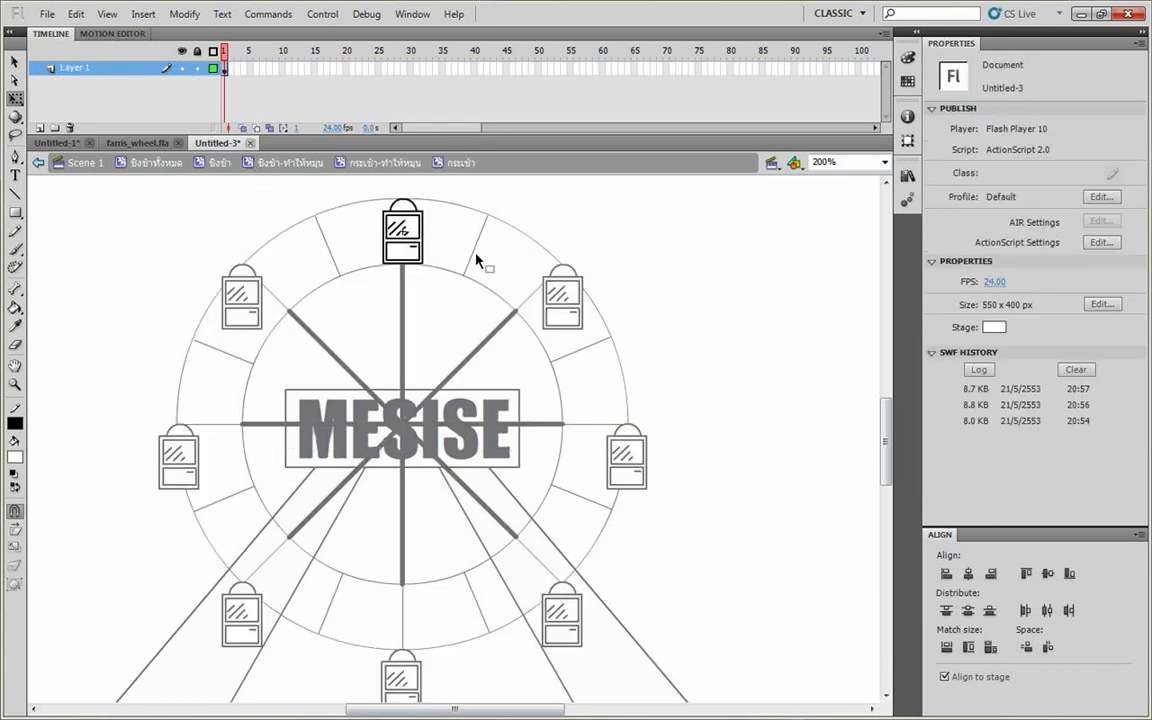
key(ctrl+=)
key(space)
drag(470, 286, 426, 496)
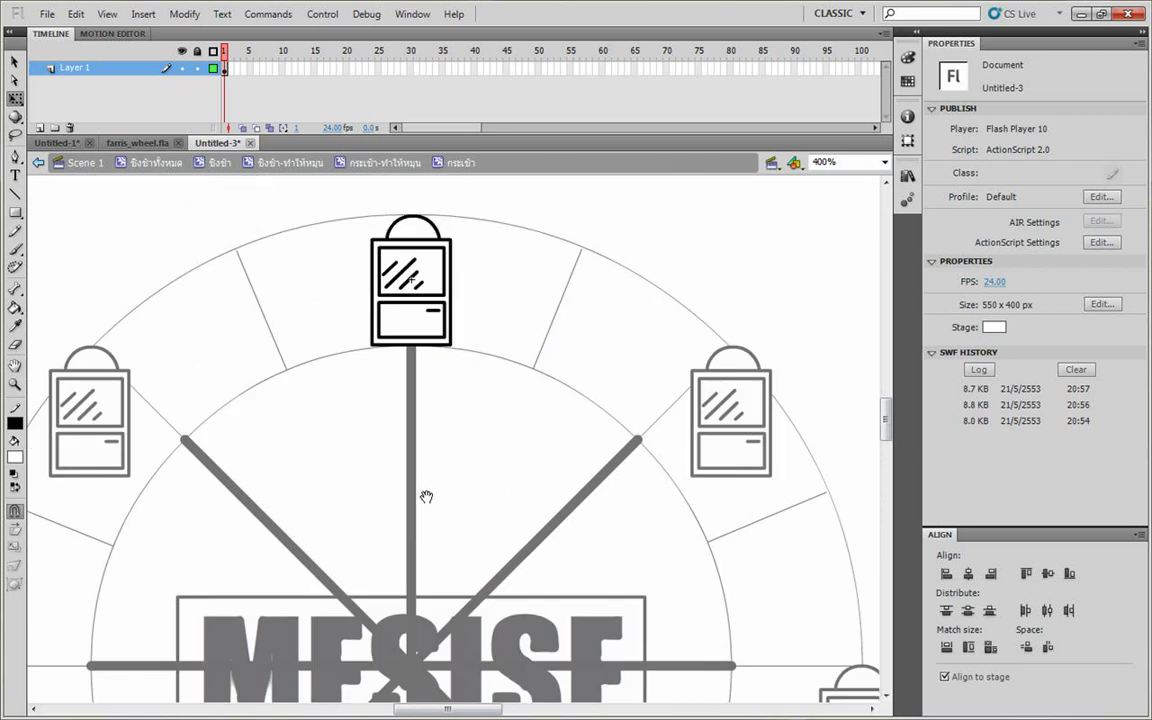
Step: Fill the cabin's body frame with orange #FF9900
click(418, 338)
click(383, 351)
click(380, 338)
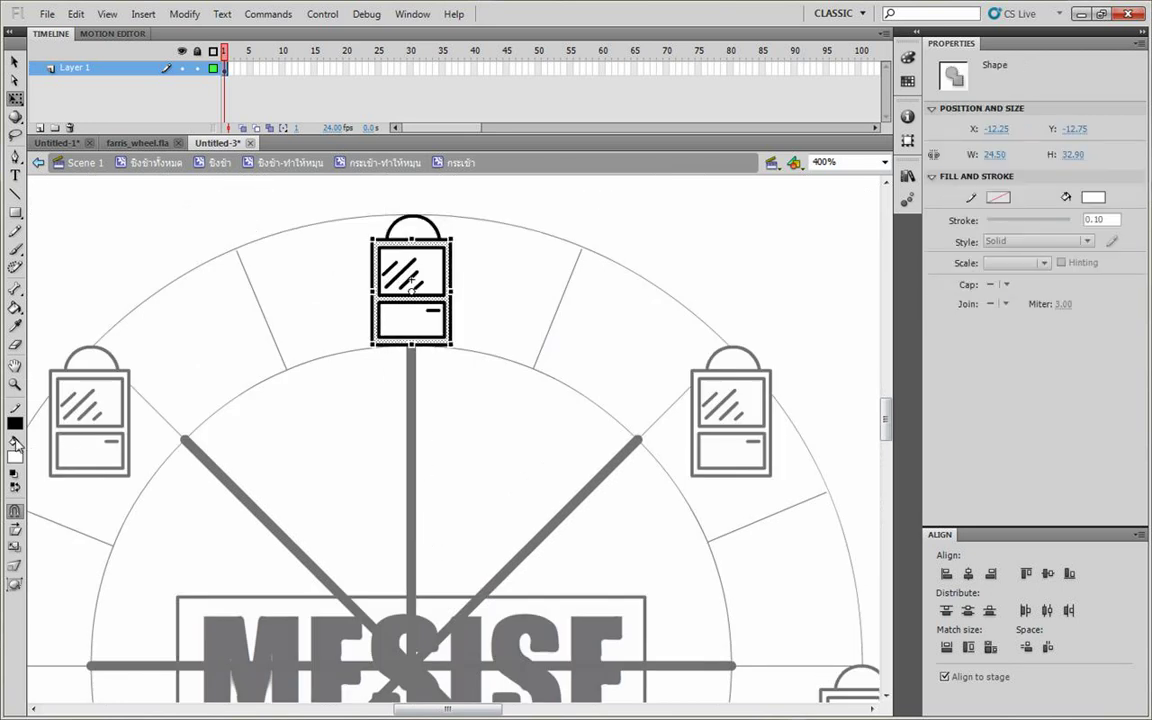
click(15, 458)
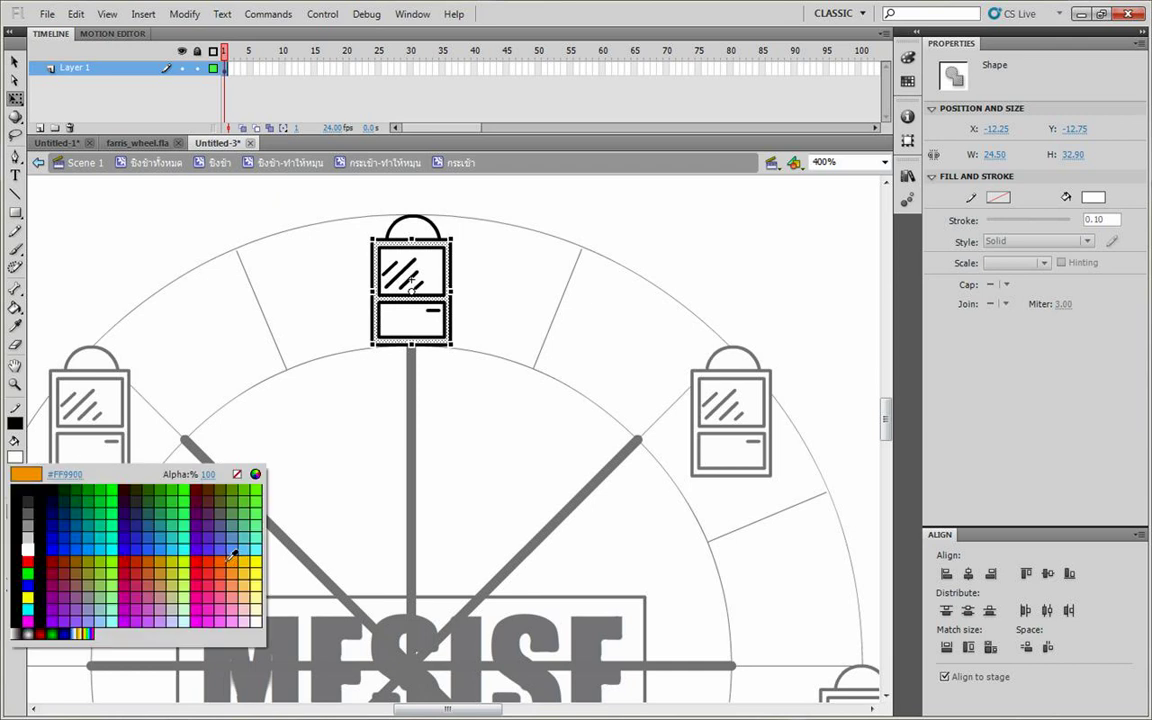
click(233, 553)
Step: Fill the cabin's window pane with dark blue #006699
click(397, 276)
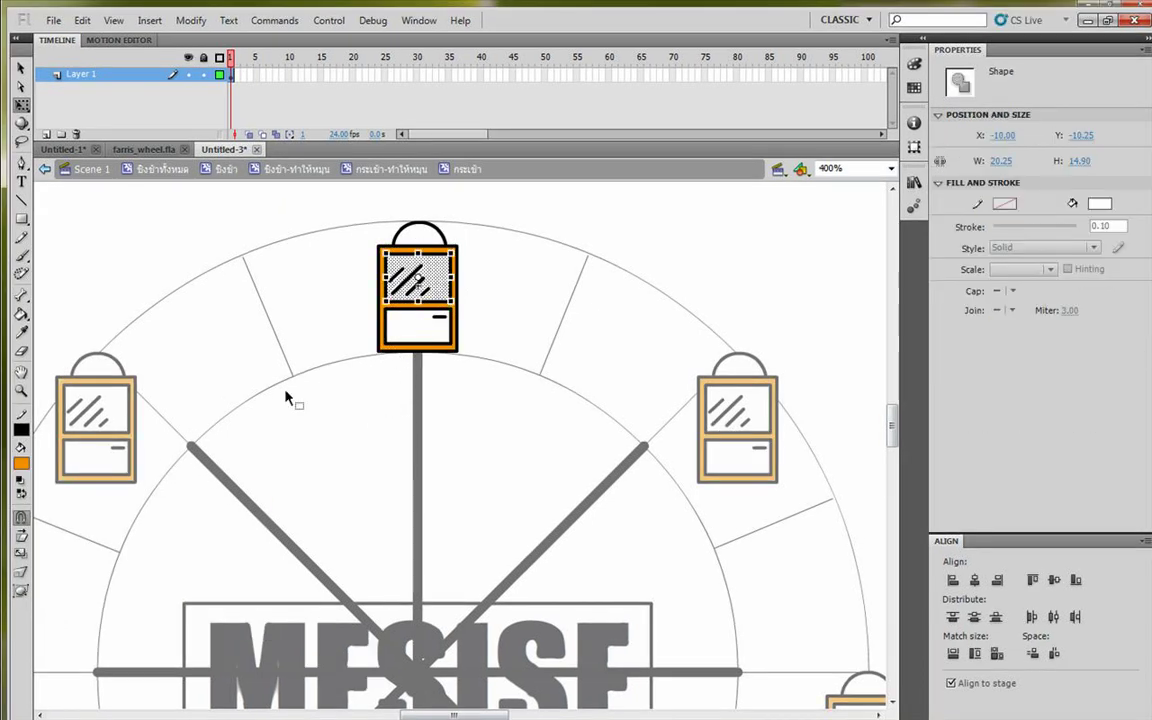
click(22, 462)
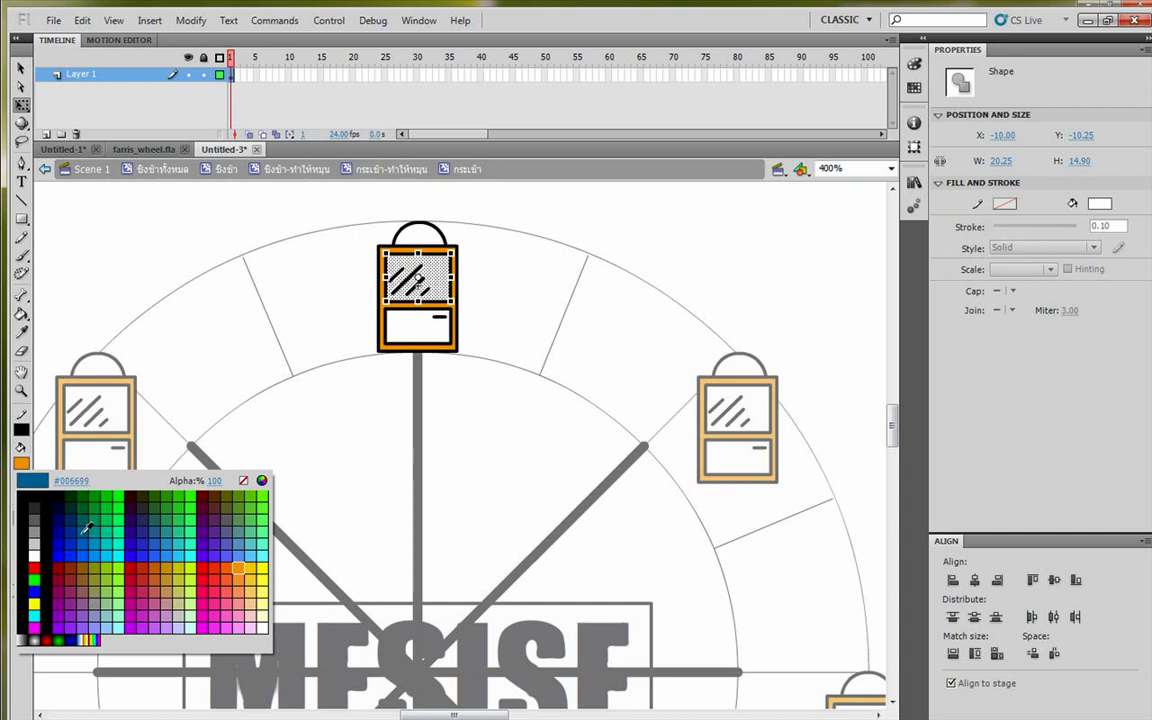
click(76, 474)
click(350, 406)
Step: Fill the cabin's lower door panel with a darker red-orange
click(418, 326)
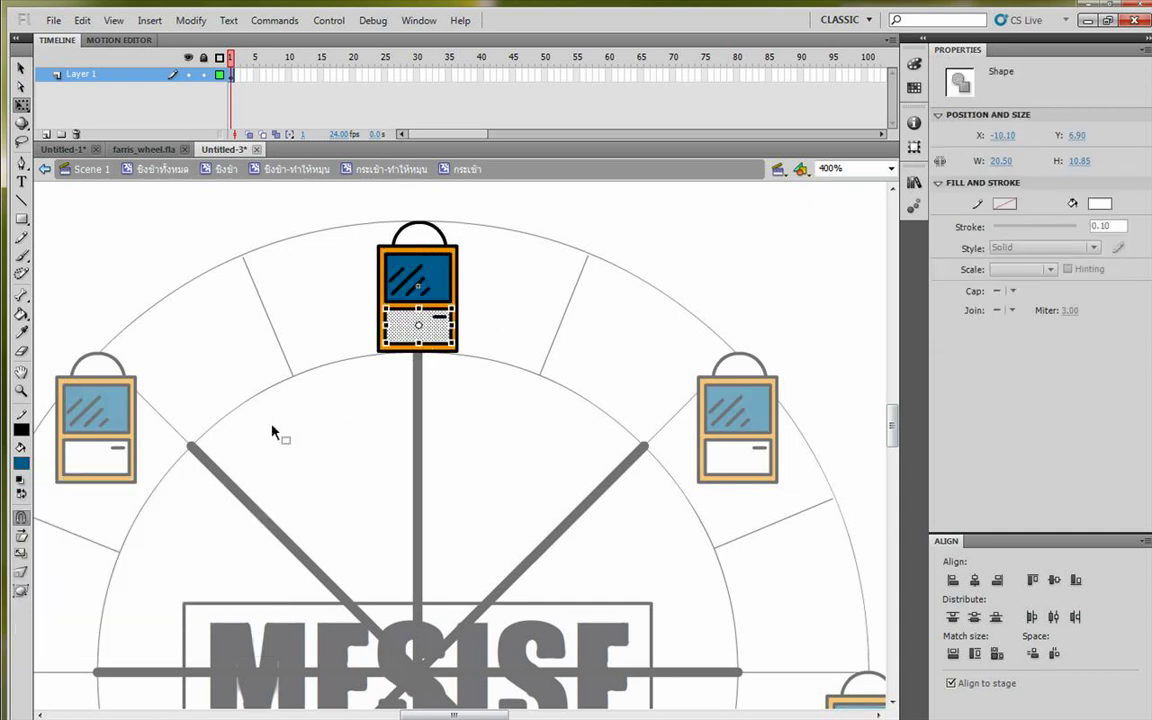
click(22, 462)
click(232, 551)
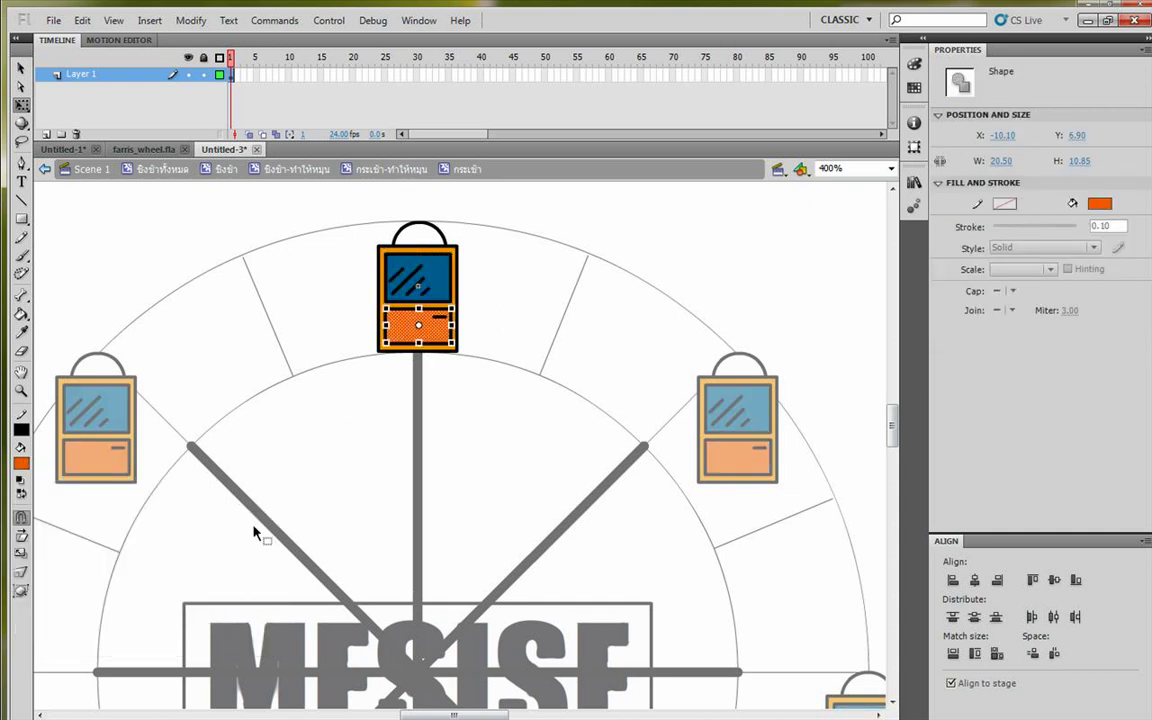
click(327, 467)
key(space)
drag(327, 470, 334, 483)
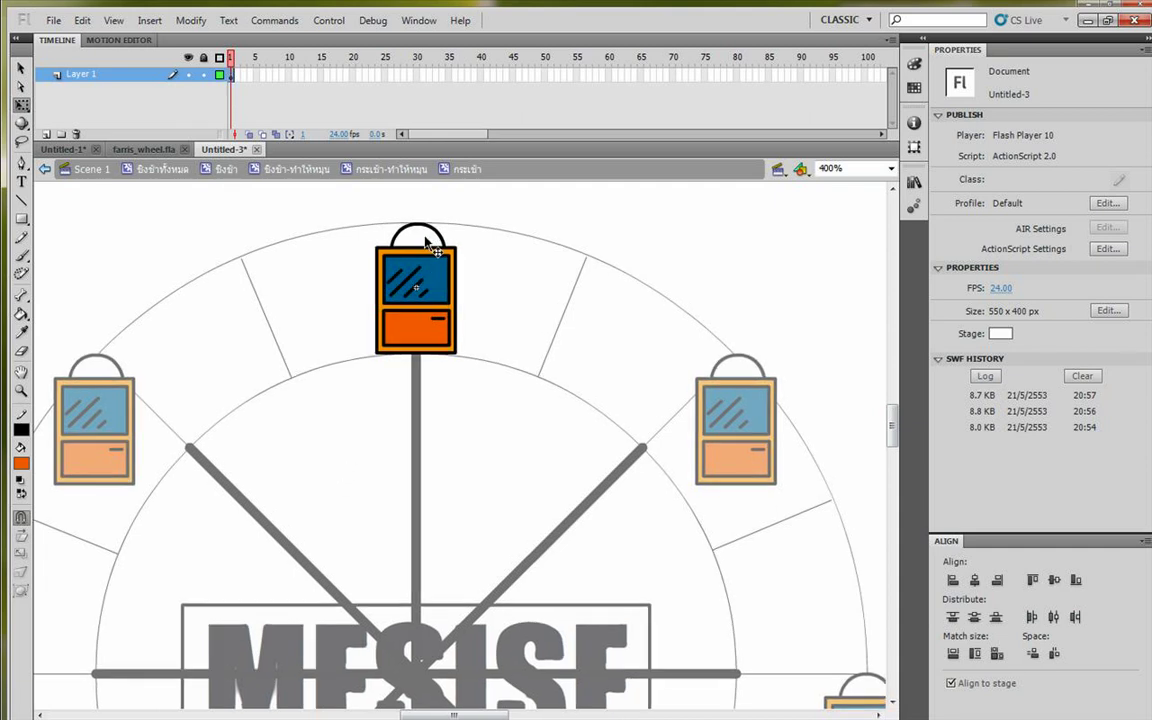
Step: Go back up to the ชิงช้า-ทำให้หมุน symbol, lock its กระเช้า layer and unlock its ชิงช้า layer
click(425, 240)
click(482, 263)
double_click(515, 440)
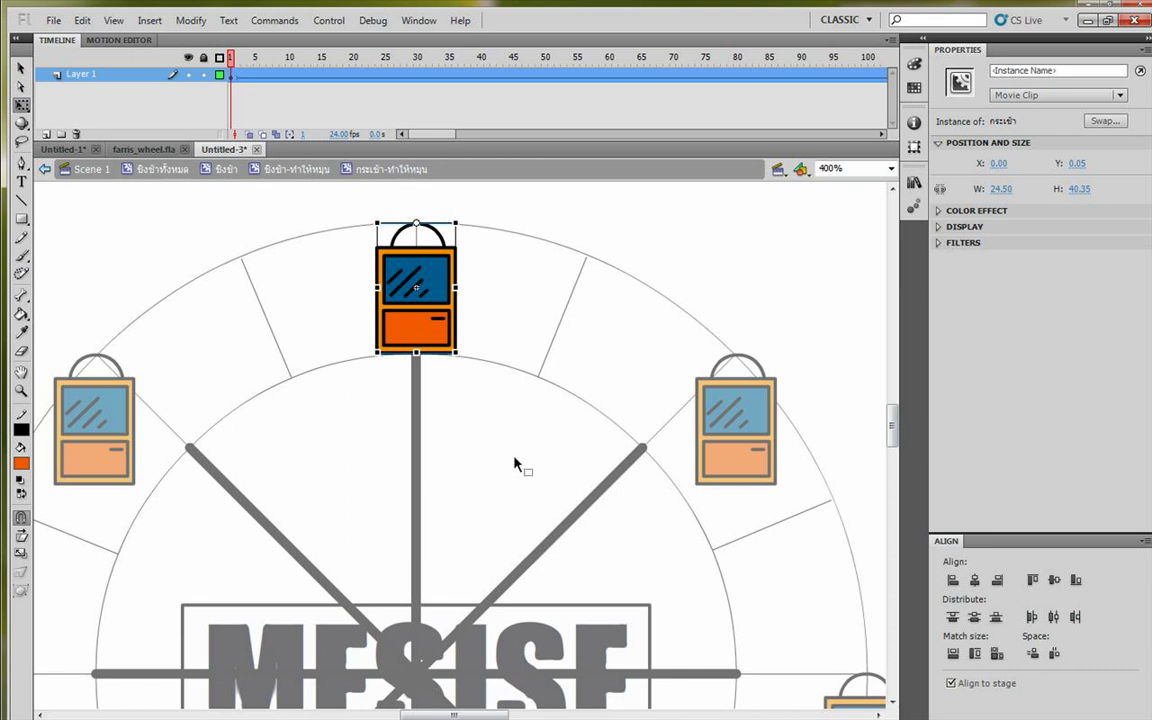
double_click(507, 437)
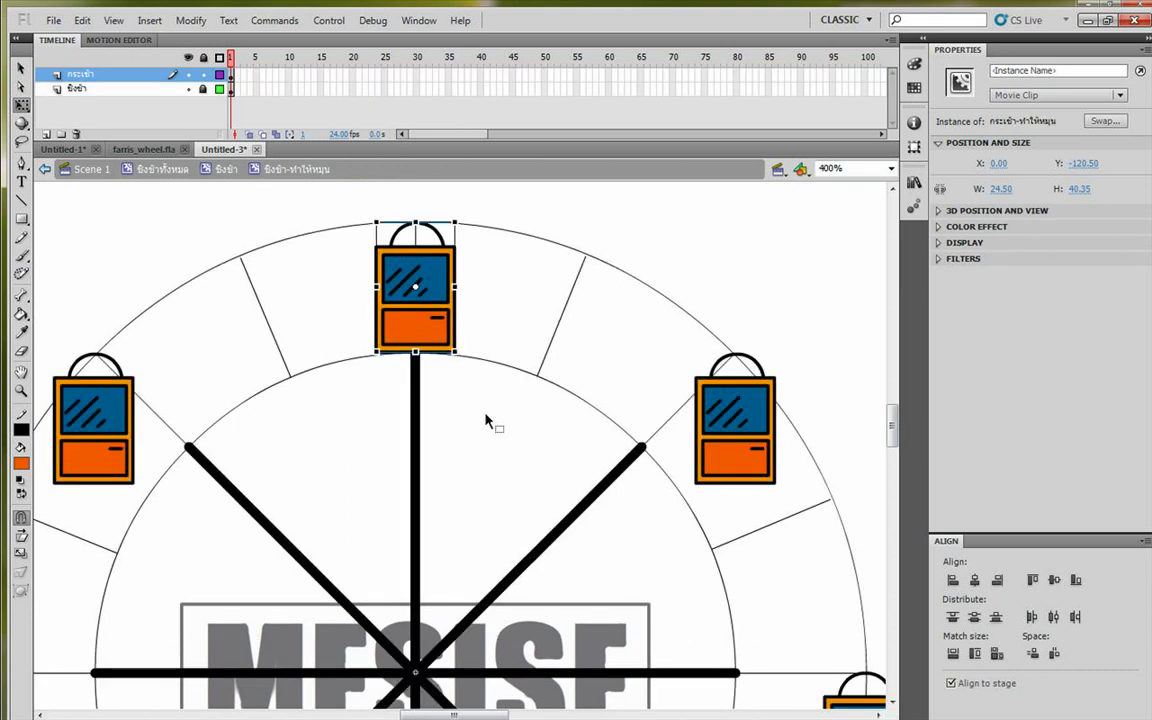
click(440, 378)
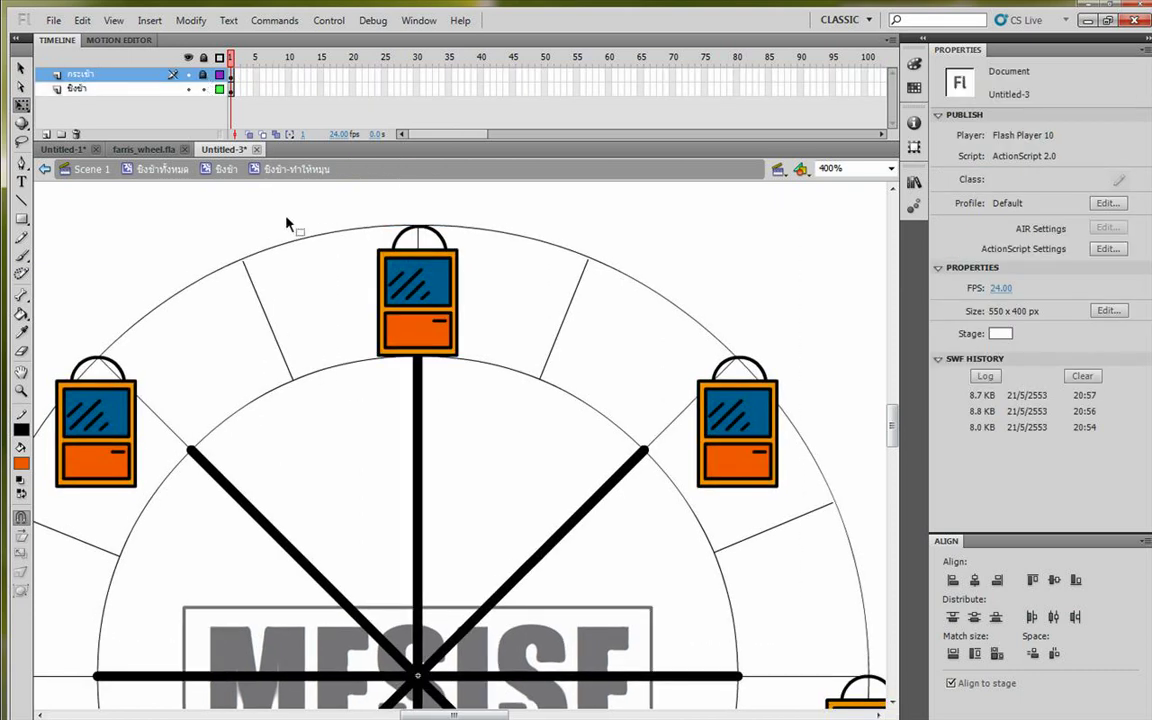
Step: Select the wheel's thin rings and struts and set their stroke to 2 after trying 3
double_click(280, 250)
drag(297, 293, 297, 290)
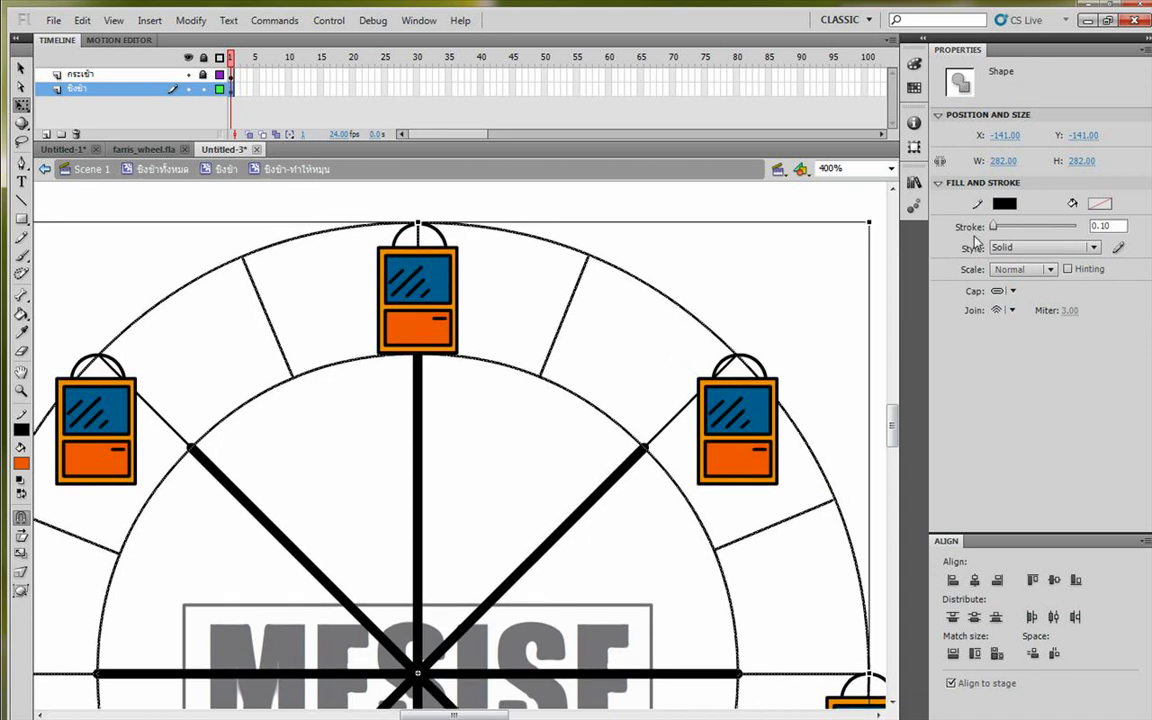
drag(1118, 227, 990, 236)
text(3)
key(Return)
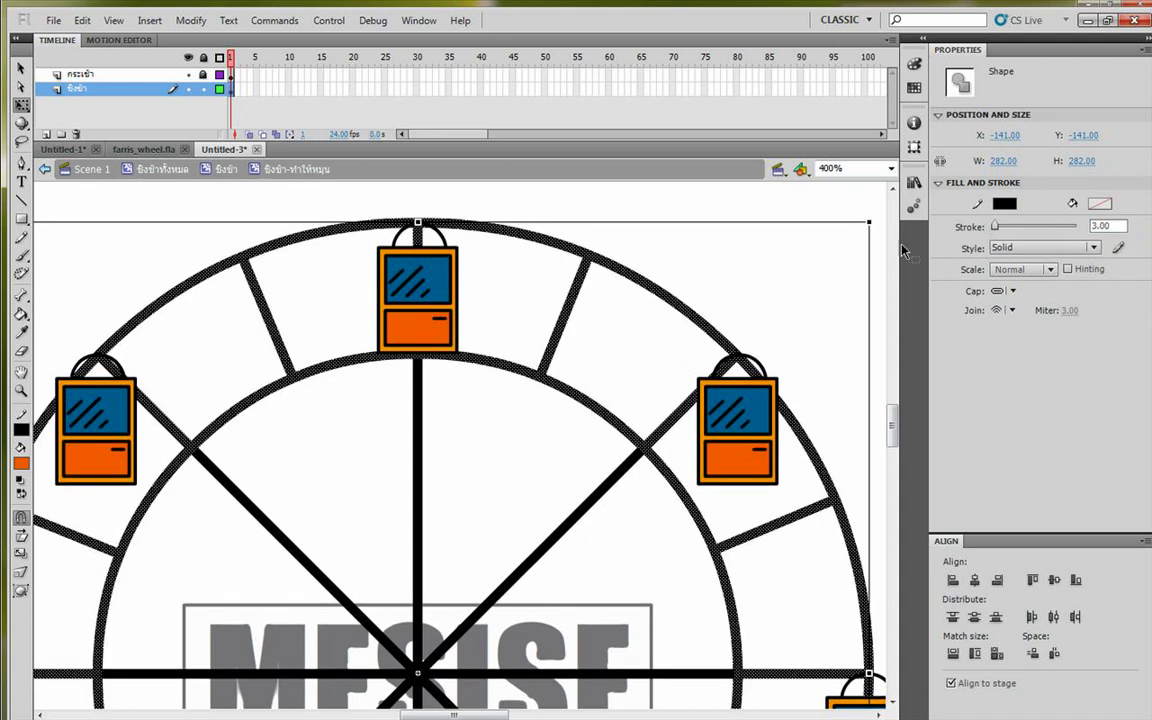
click(997, 228)
text(2)
key(Return)
click(501, 468)
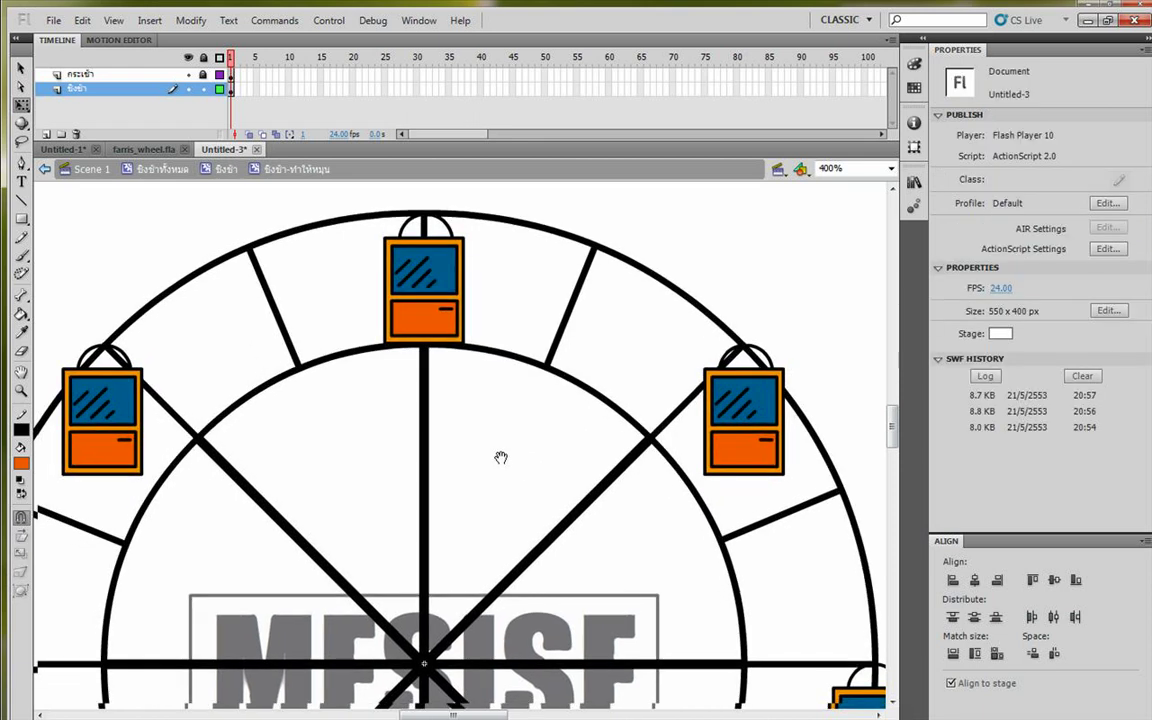
Step: Test the movie to check the coloured cabins and thicker wheel lines, and close the preview
key(ctrl+Return)
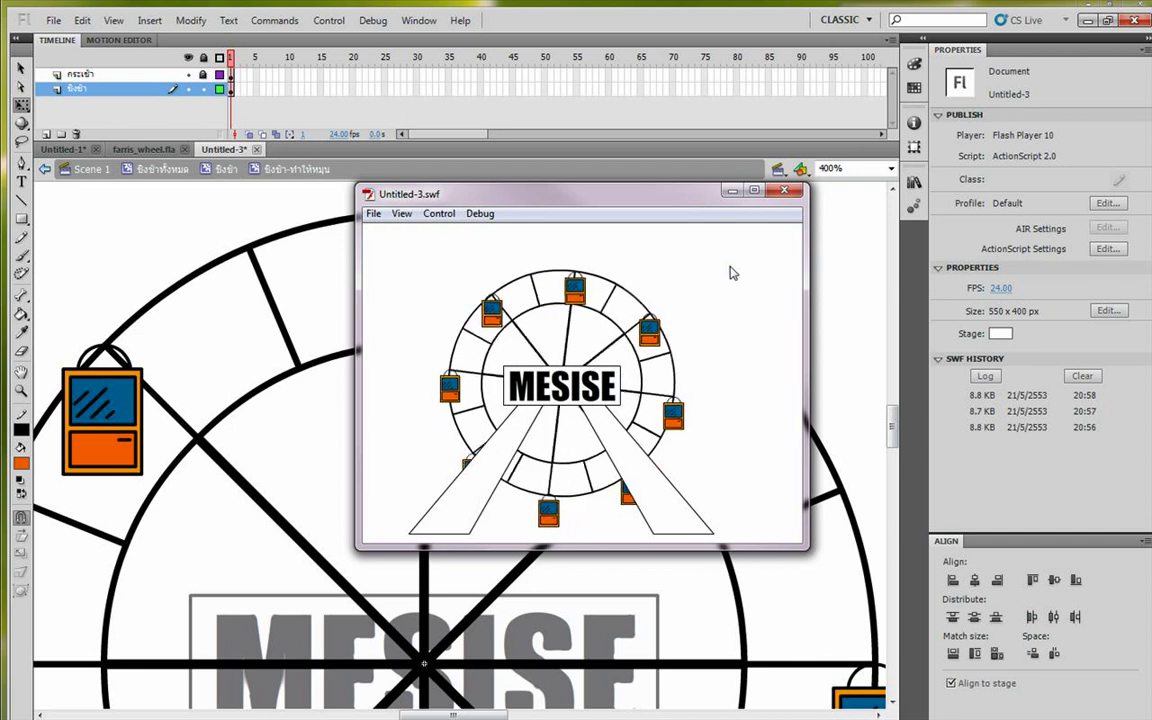
click(784, 190)
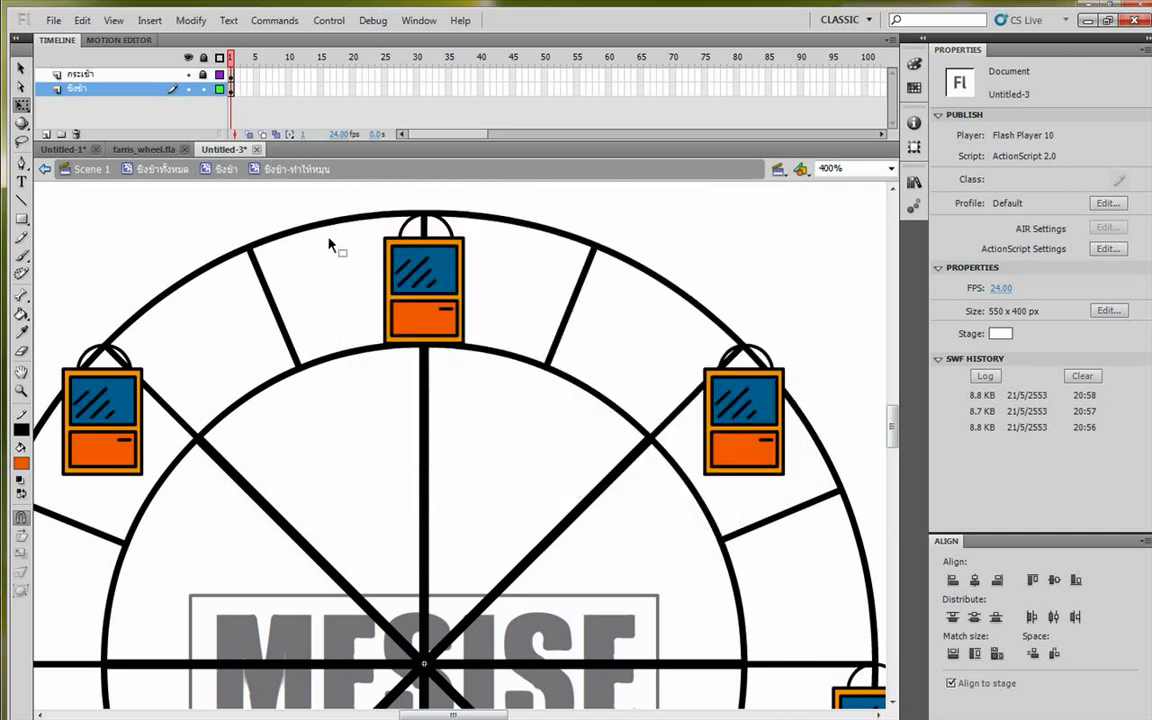
click(424, 391)
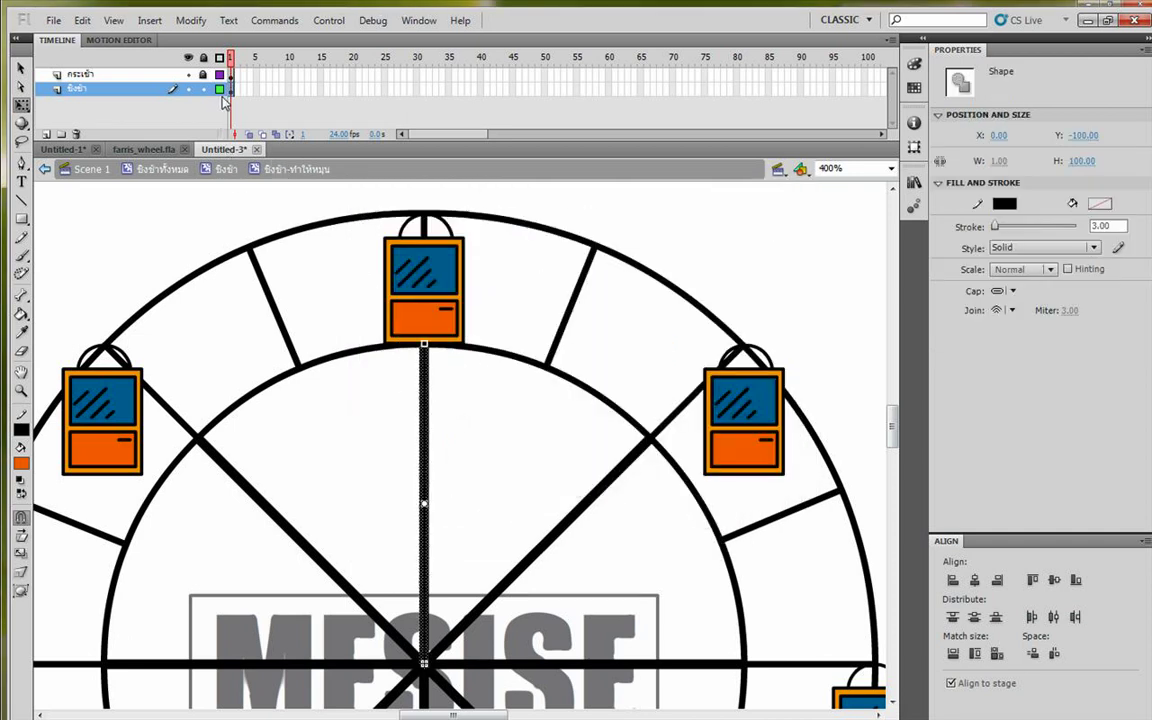
drag(350, 478, 341, 365)
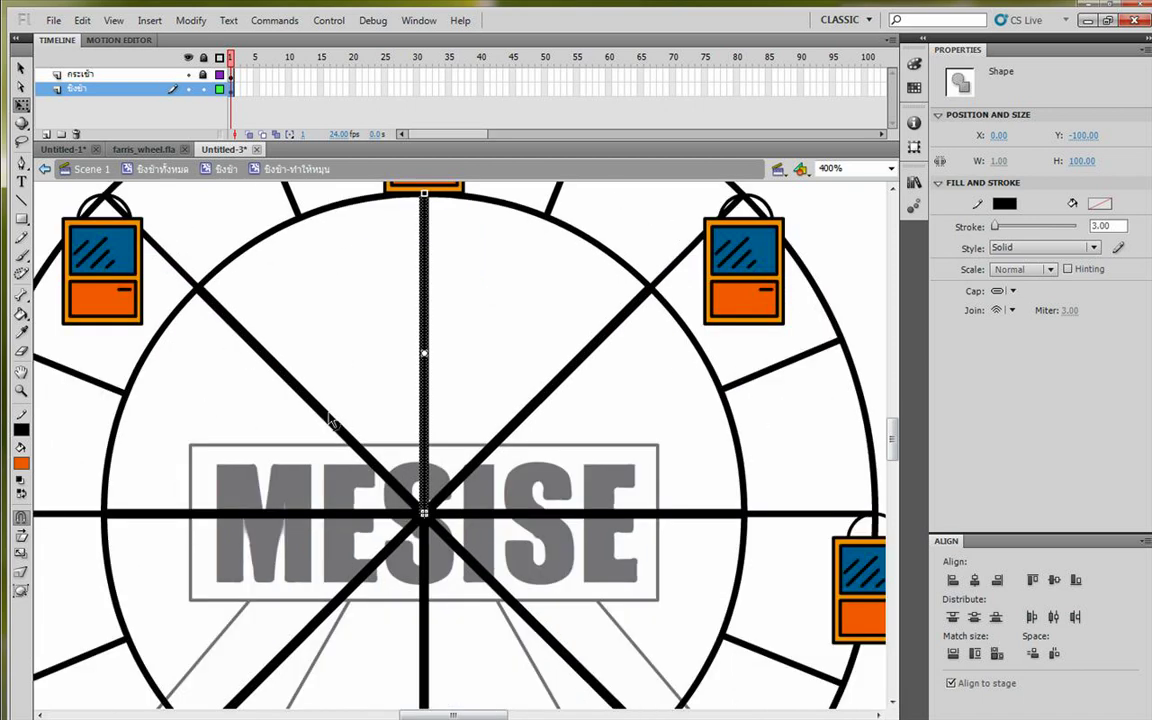
shift+click(352, 450)
click(530, 436)
drag(550, 483, 525, 387)
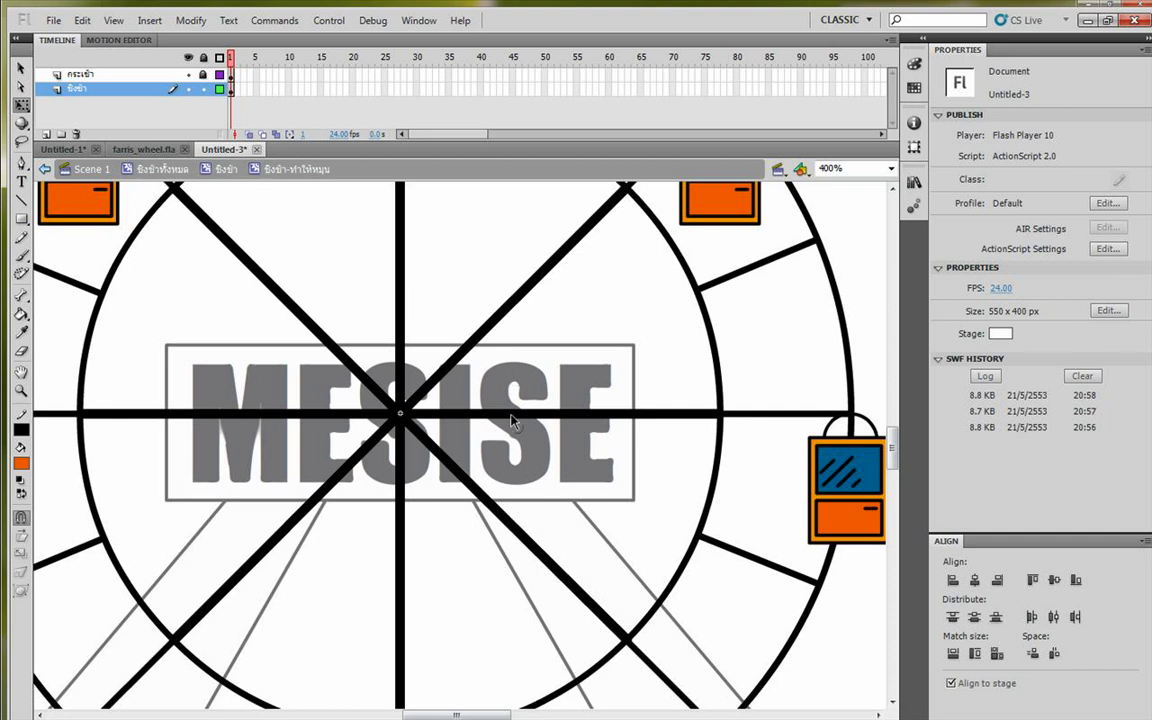
Step: Select the four thick vertical and horizontal spokes inside the inner ring and set their stroke colour to blue #0033CC
click(400, 298)
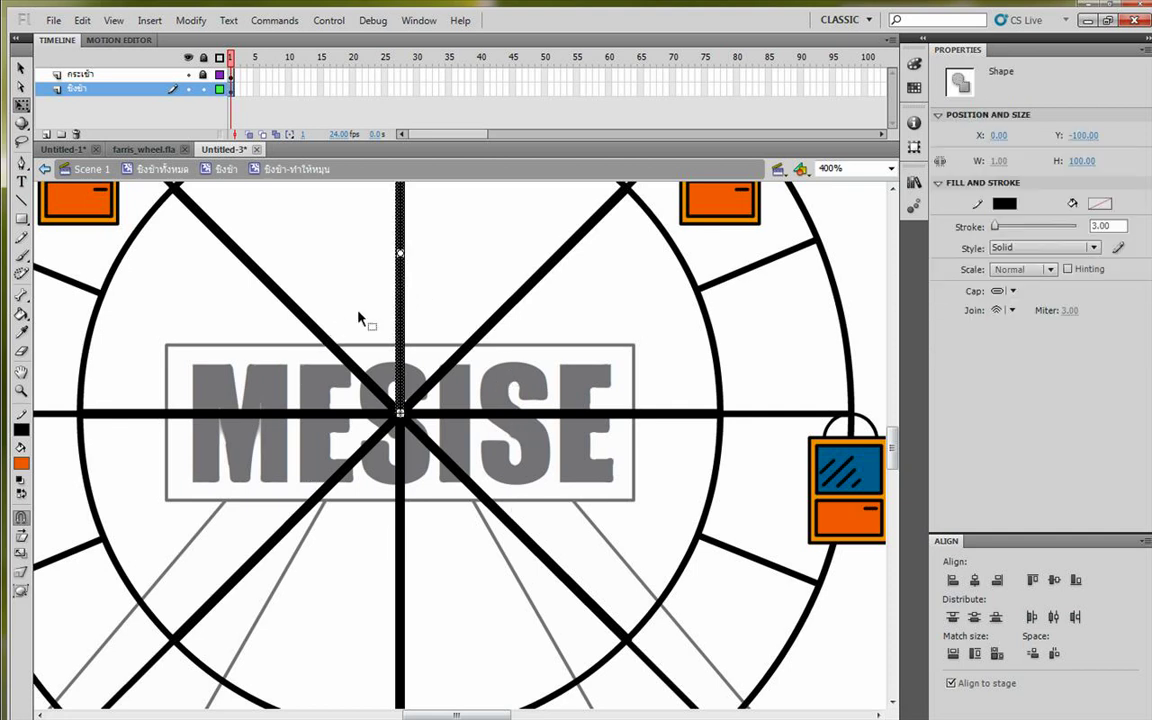
shift+click(498, 414)
shift+click(397, 521)
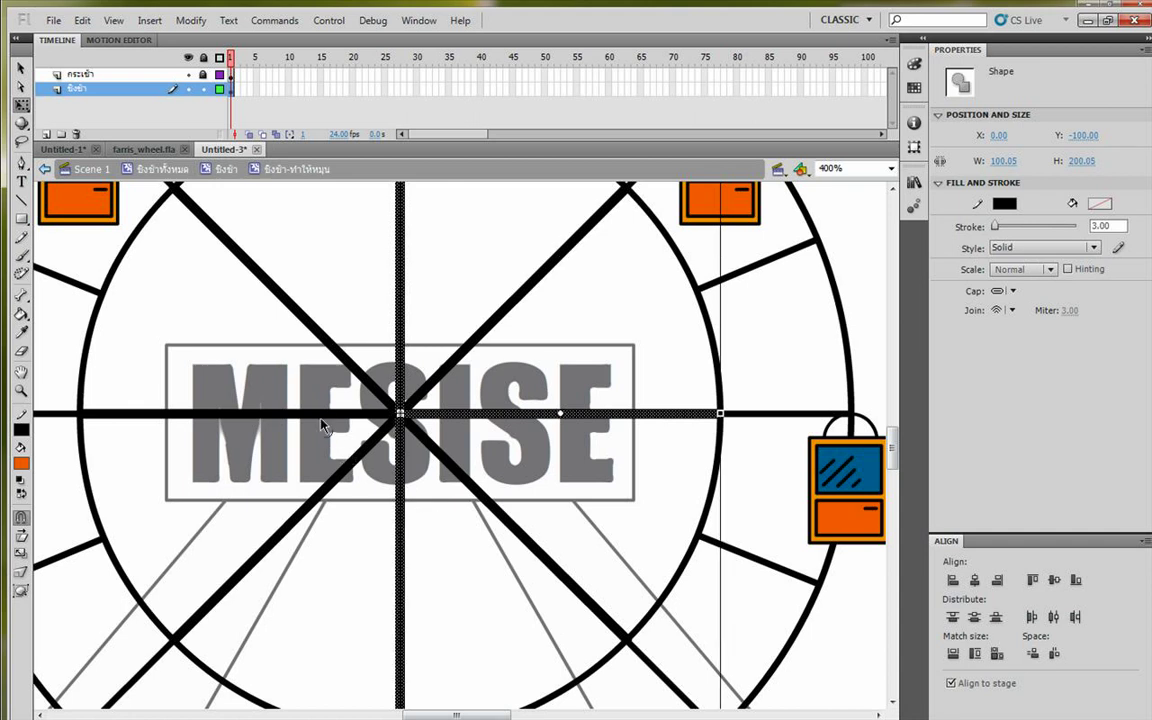
shift+click(310, 416)
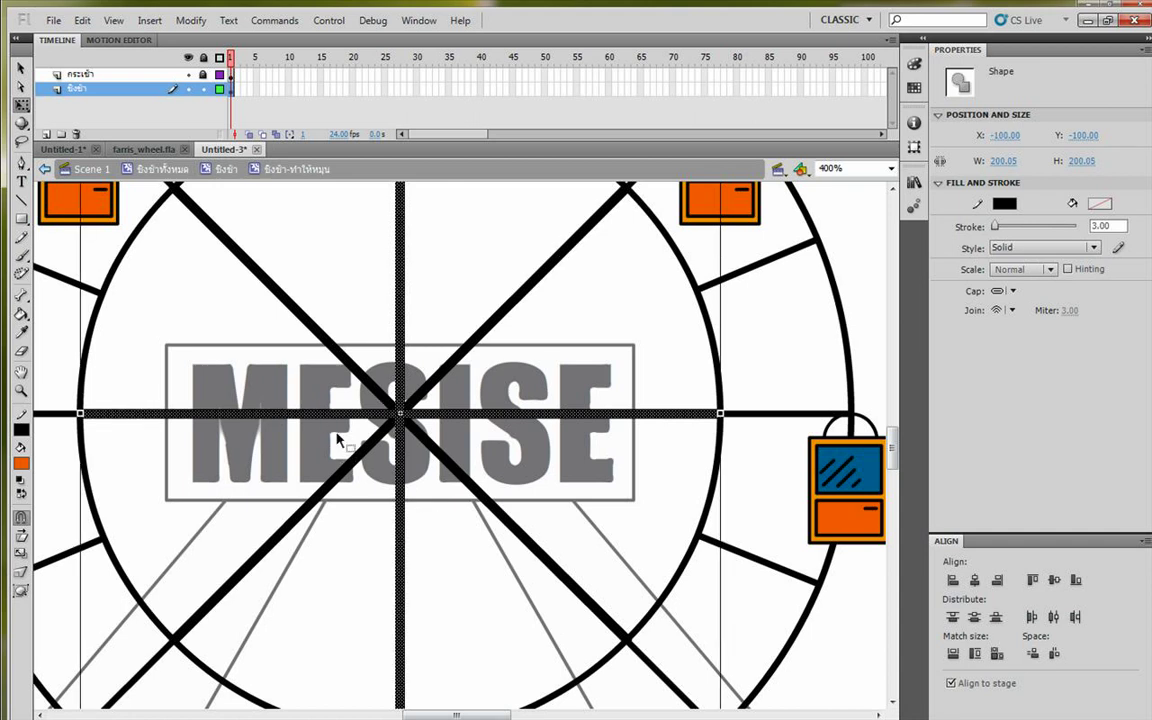
click(20, 432)
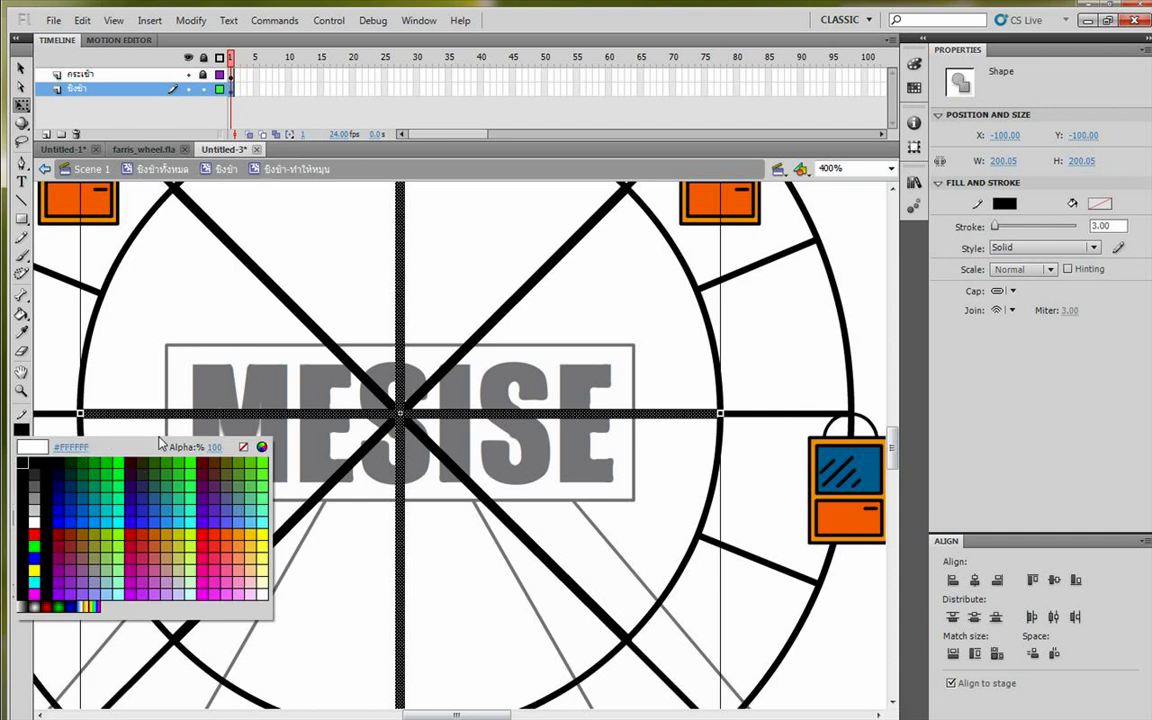
click(76, 508)
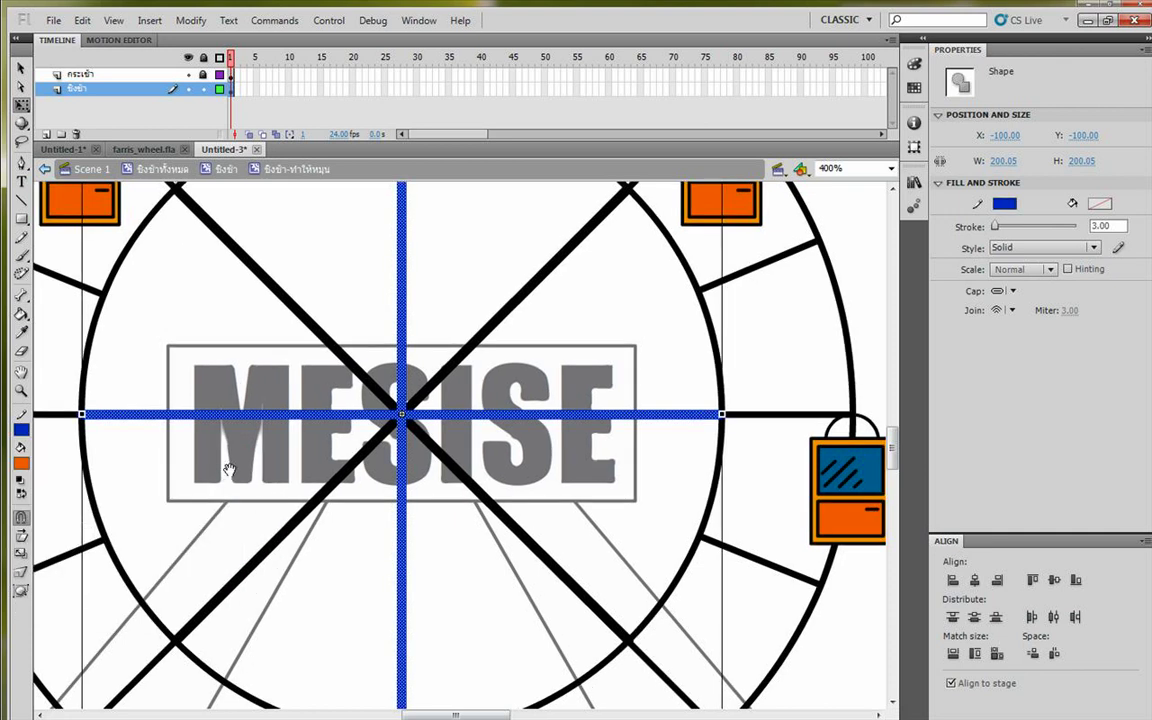
click(318, 338)
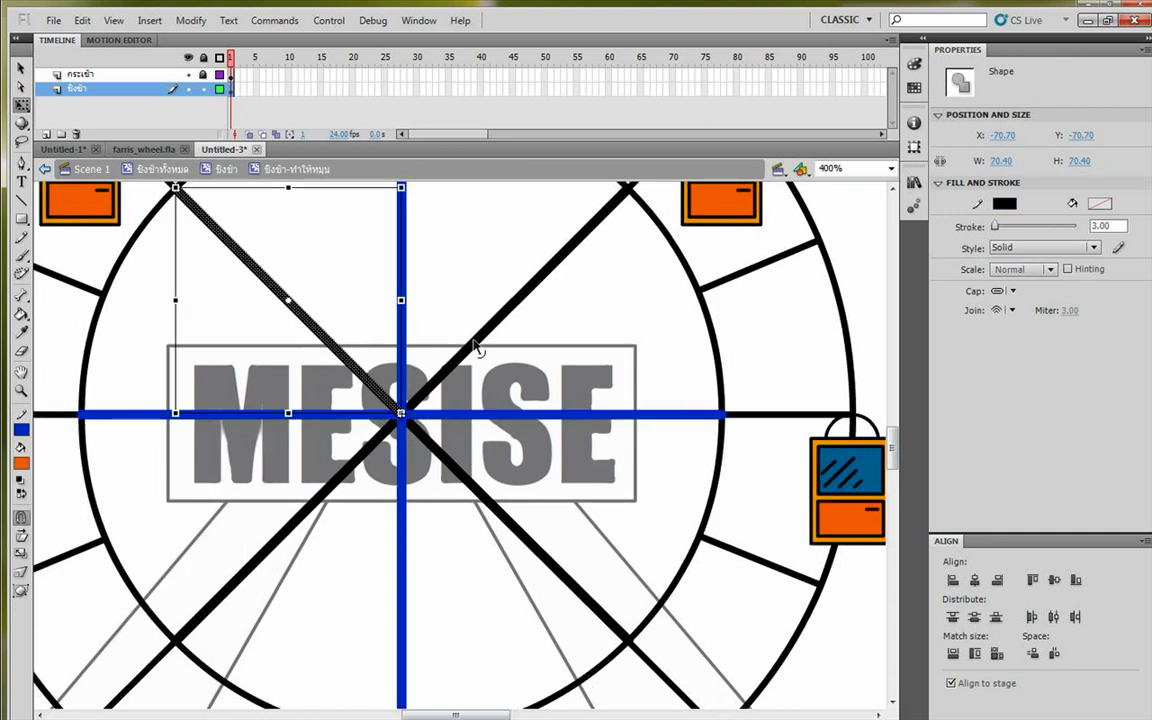
shift+click(476, 342)
shift+click(467, 476)
shift+click(342, 472)
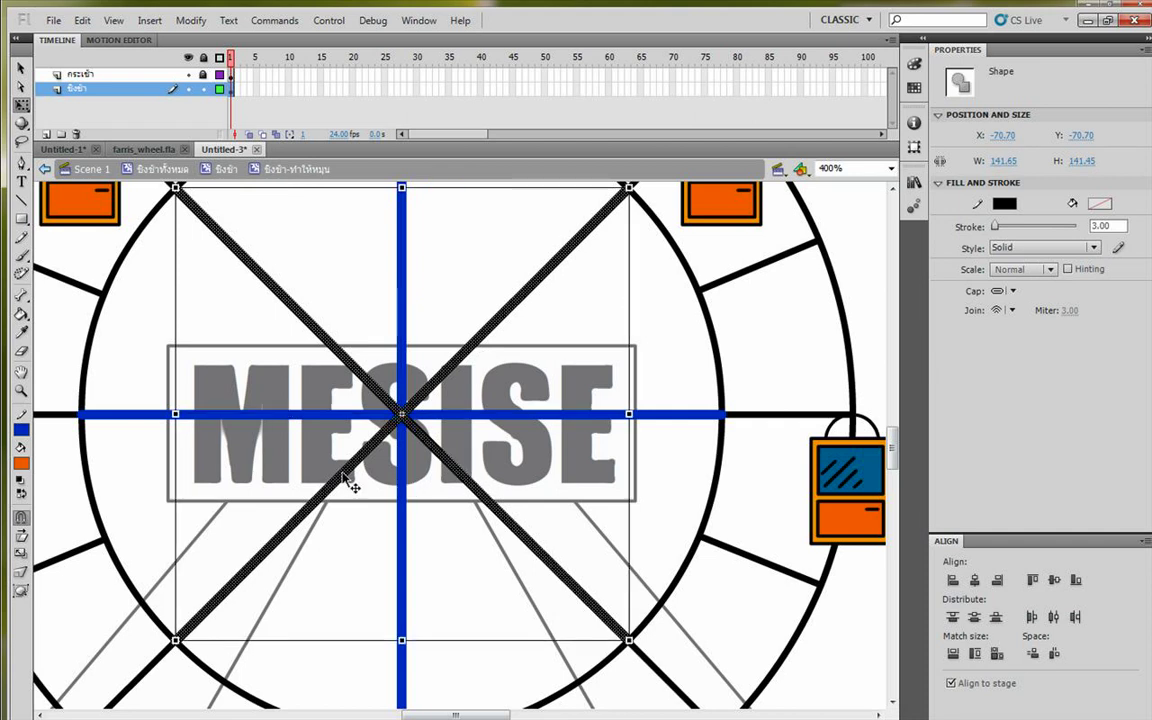
click(21, 464)
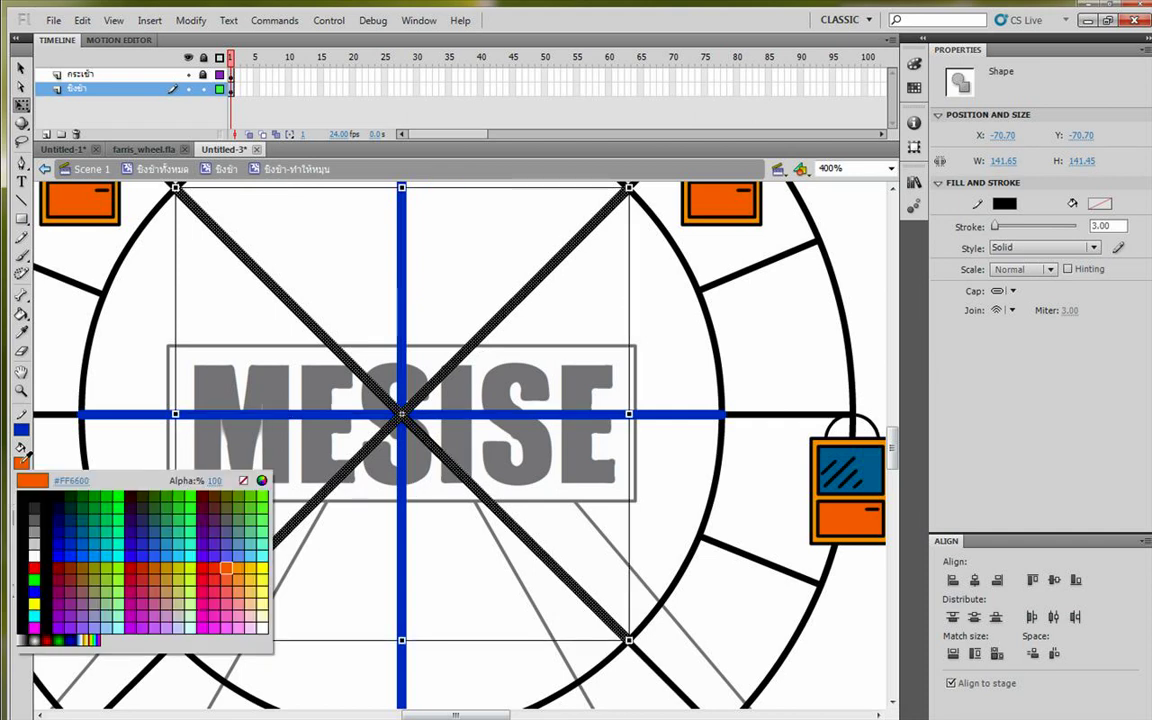
key(Escape)
Step: Select the four thick diagonal spokes inside the inner ring and recolour their strokes dark navy
click(330, 486)
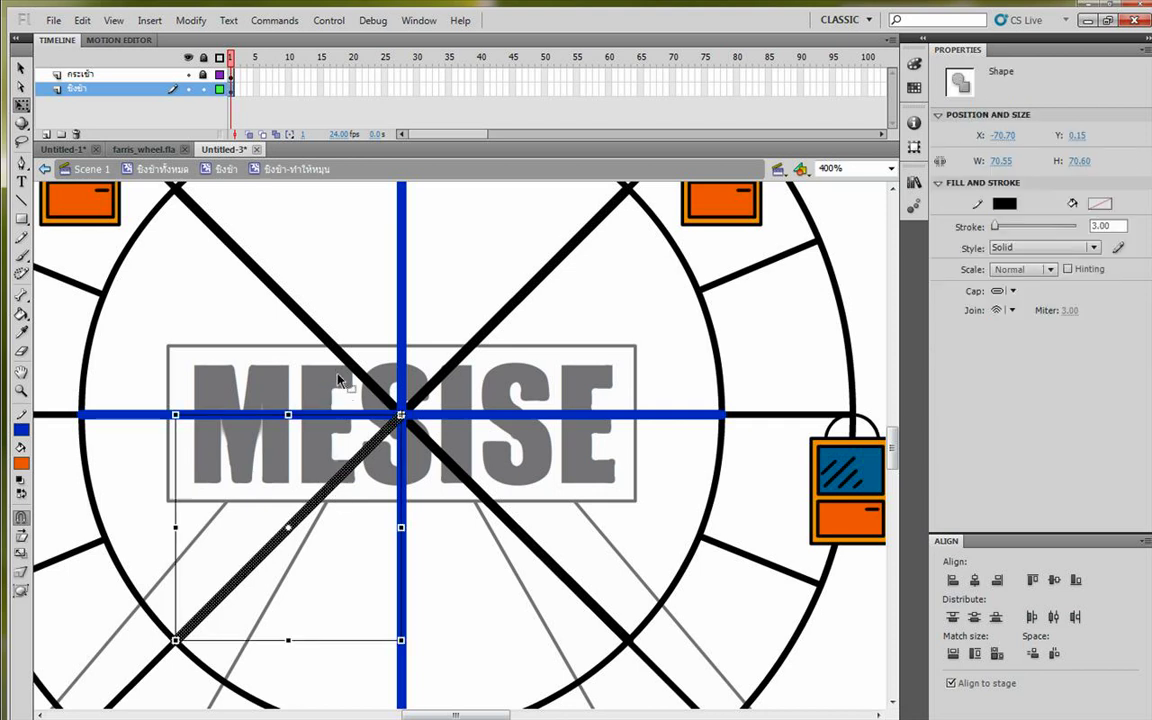
shift+click(347, 366)
shift+click(460, 371)
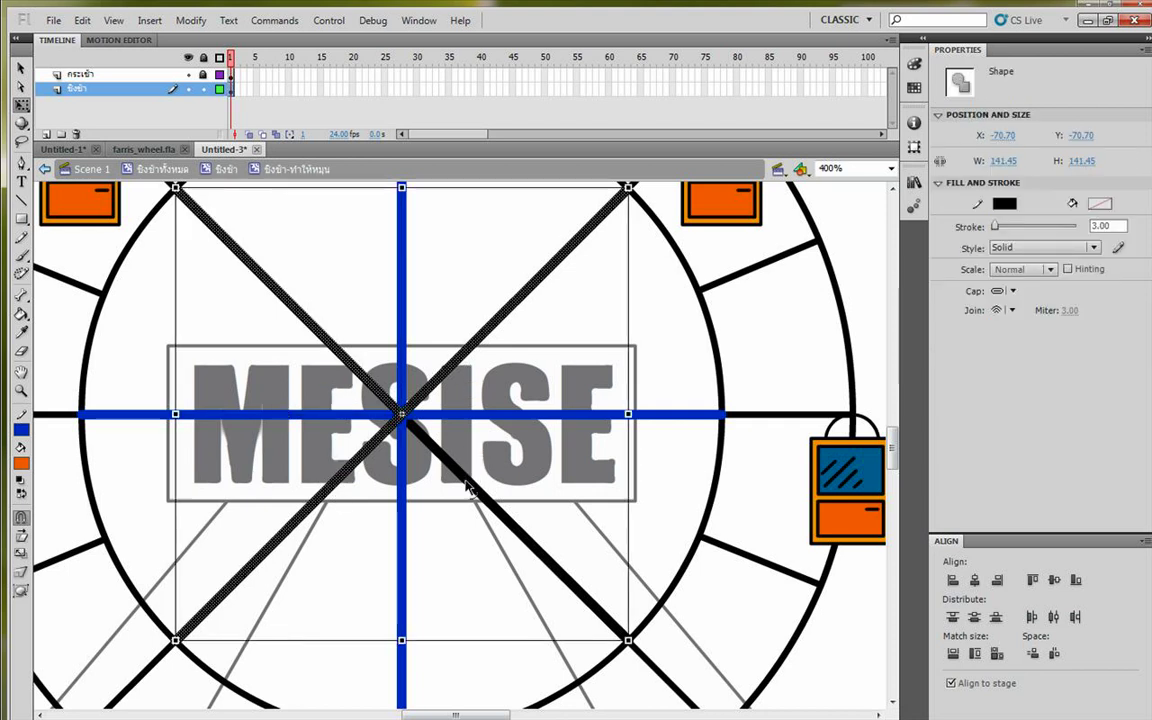
shift+click(469, 480)
click(22, 429)
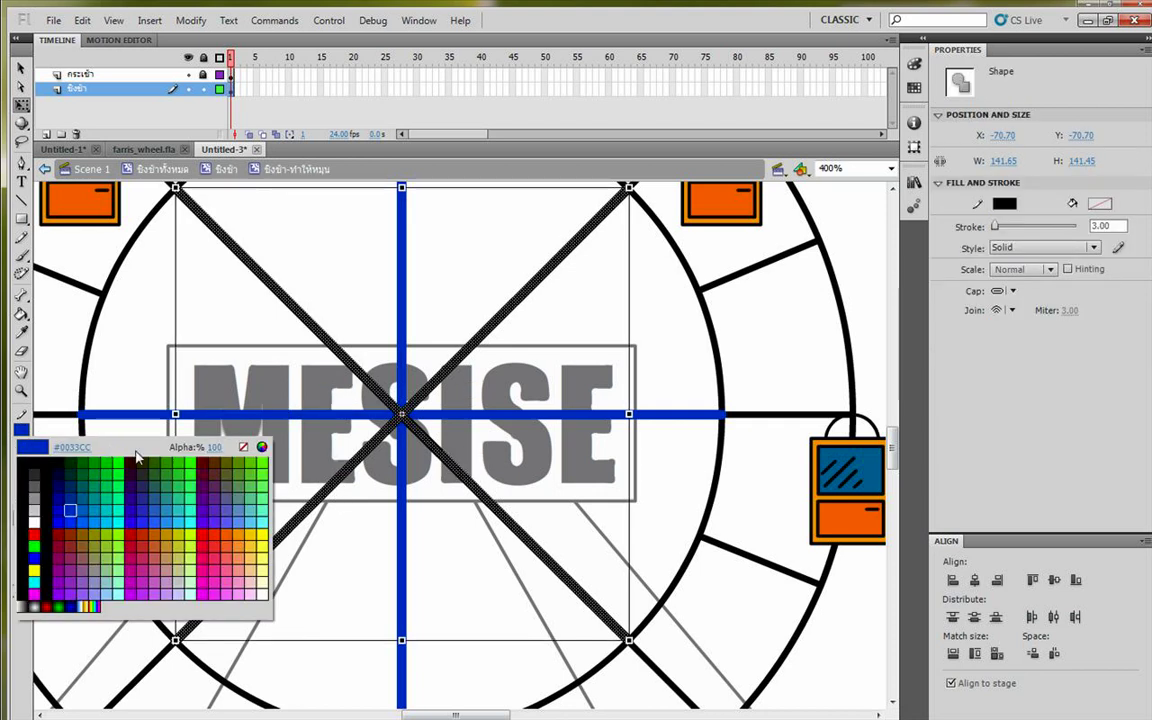
click(63, 476)
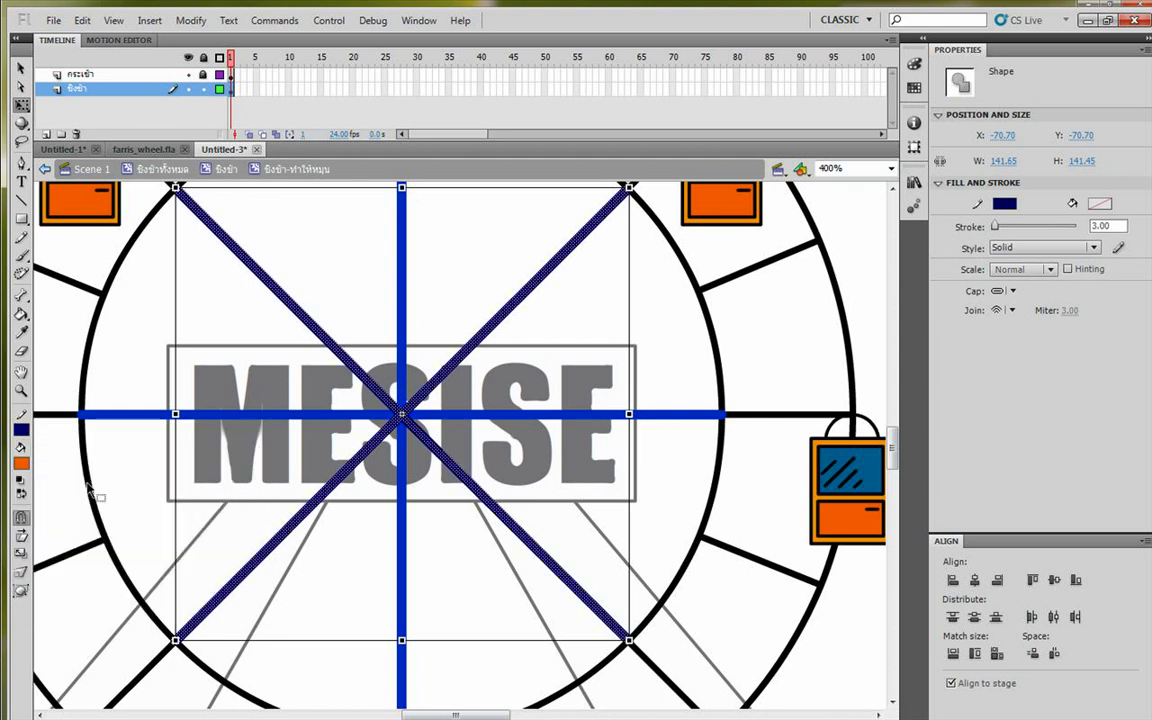
click(254, 486)
Step: Select the wheel's rings and outer struts and recolour their strokes very dark navy after trying dark red #990000
key(ctrl+minus)
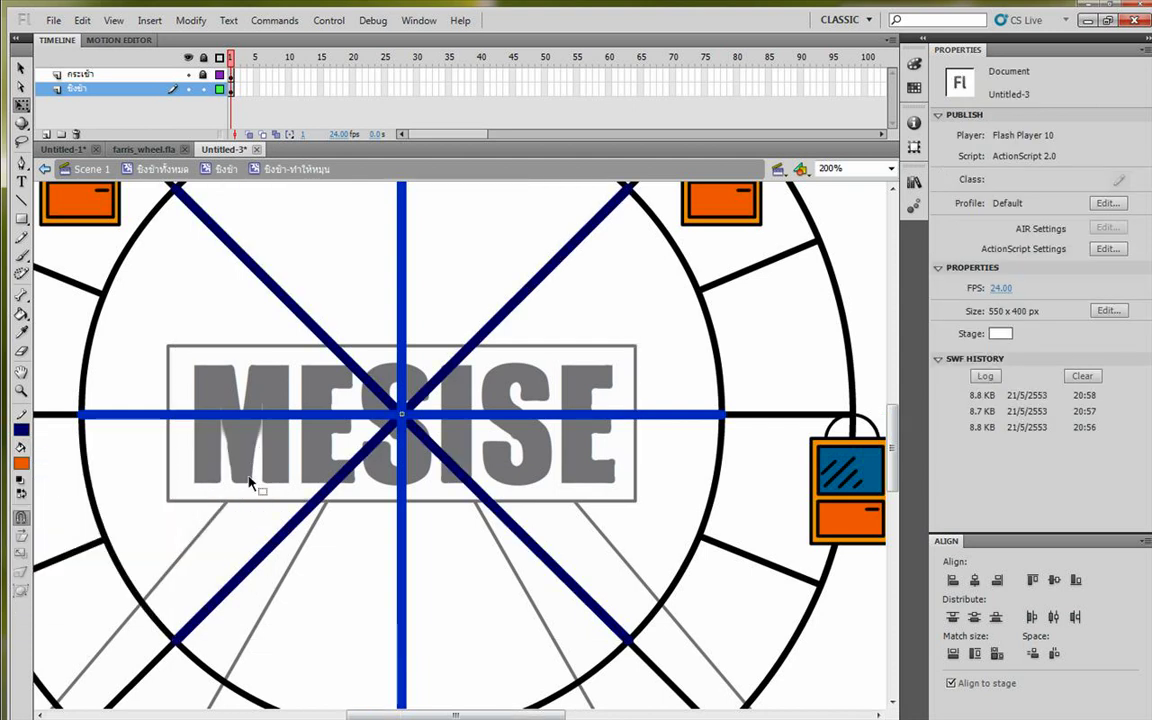
drag(262, 444, 228, 411)
mouse_move(341, 290)
mouse_down()
mouse_move(327, 312)
mouse_move(326, 272)
mouse_up()
double_click(338, 265)
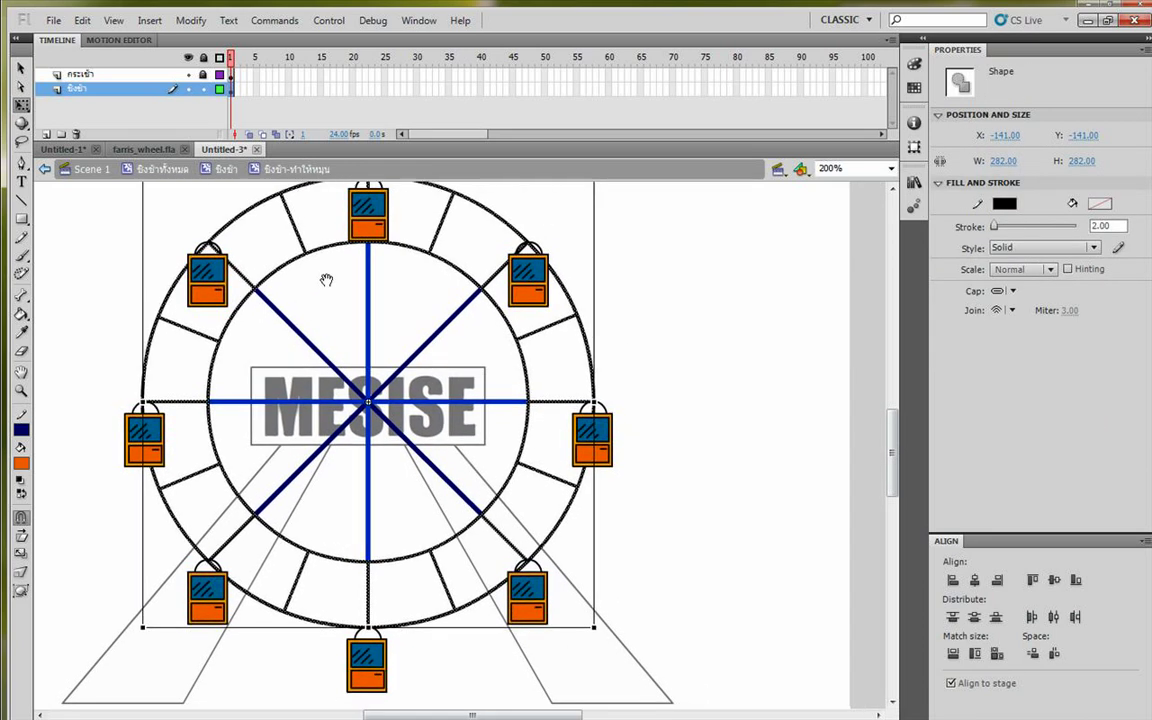
click(22, 462)
click(22, 455)
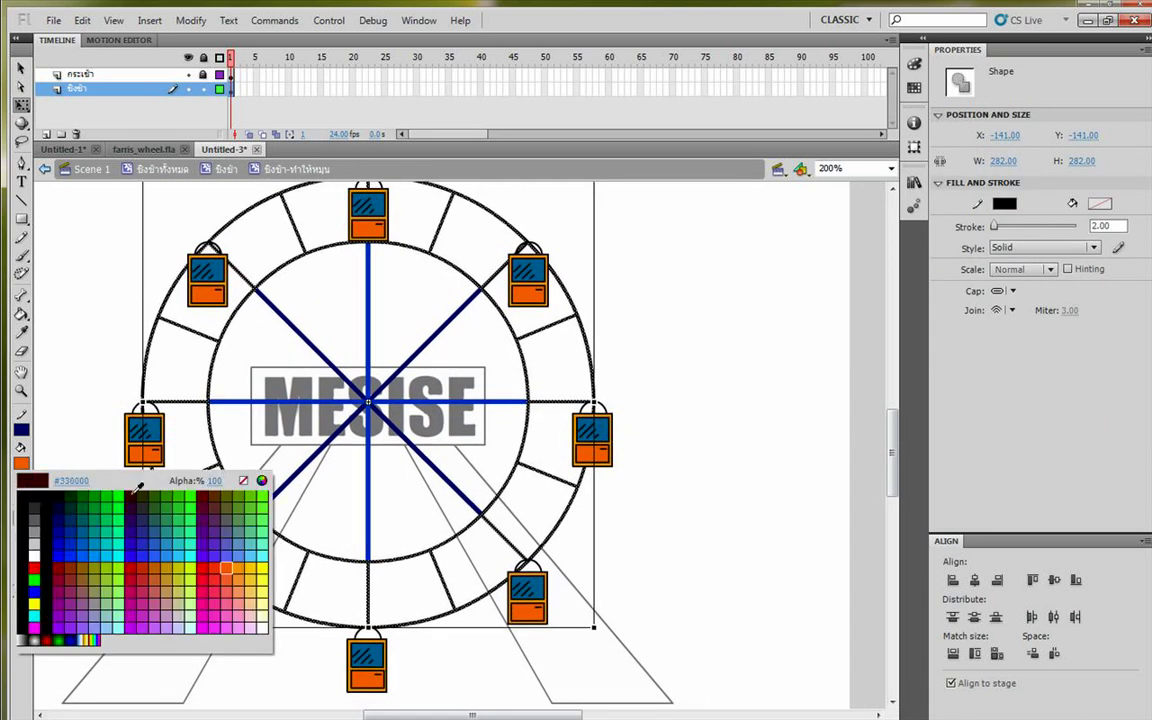
click(68, 570)
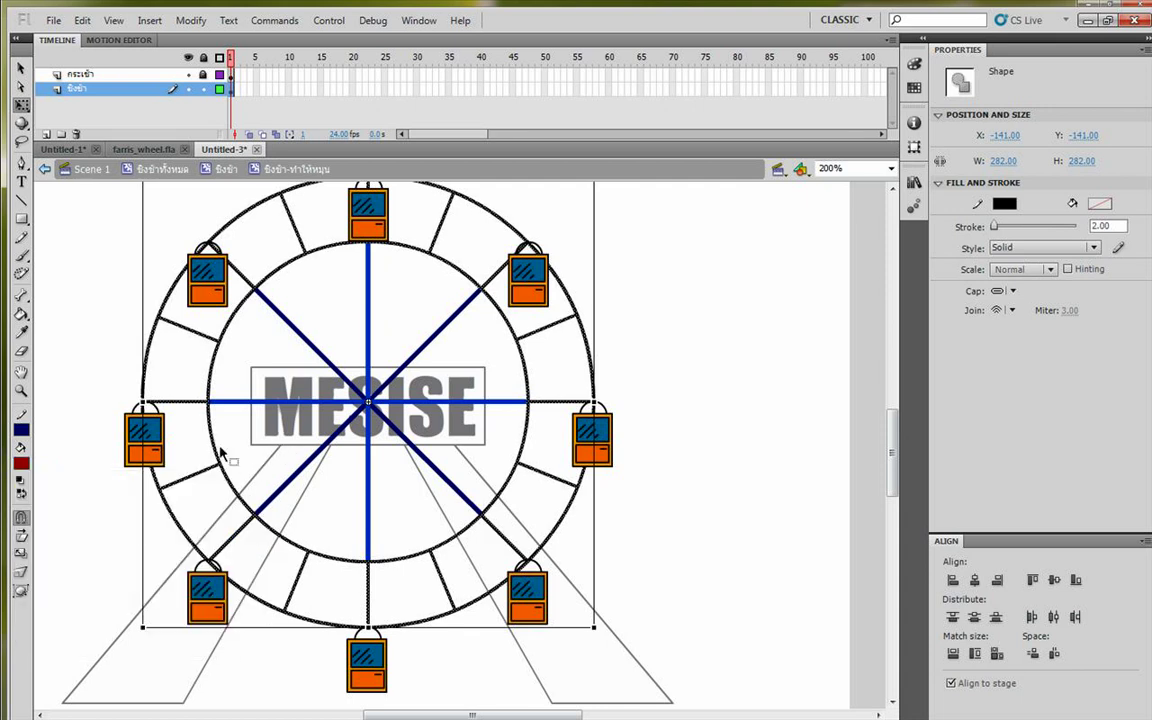
click(22, 431)
click(62, 537)
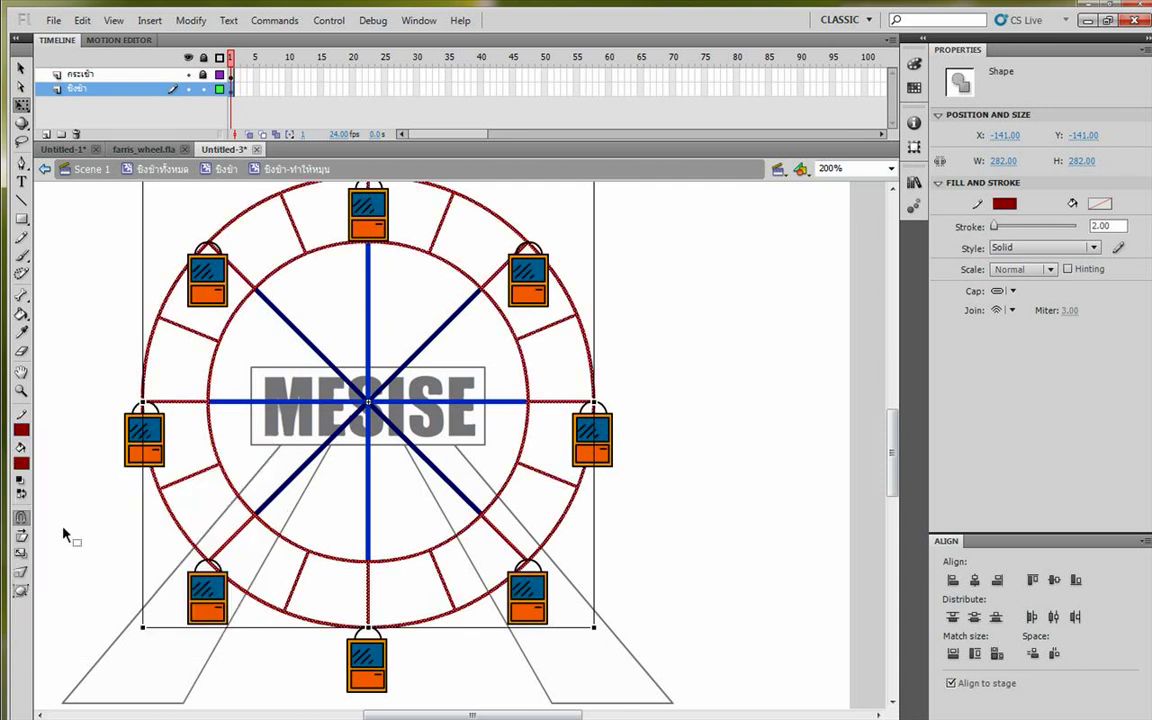
click(22, 431)
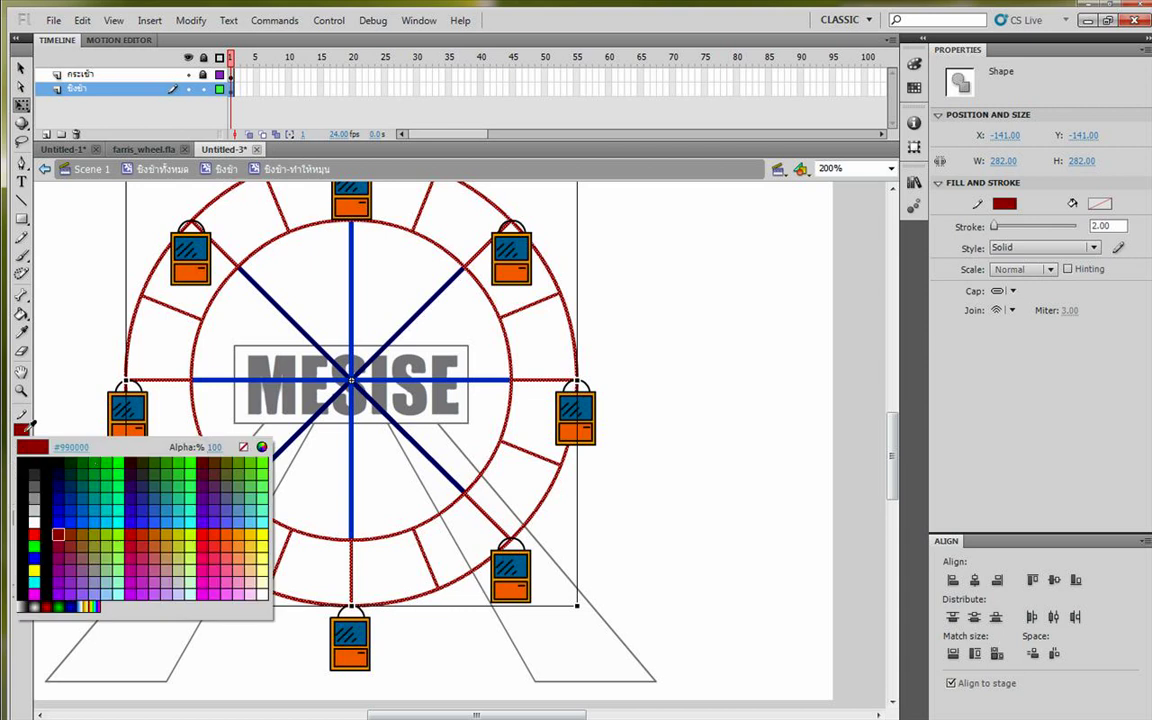
click(52, 418)
click(76, 512)
Step: Return to the main scene, open the ชิงช้าทั้งหมด symbol, lock its ตัวชิงช้า layer and unlock its เสา layer
drag(120, 506, 166, 445)
key(ctrl+Return)
double_click(143, 441)
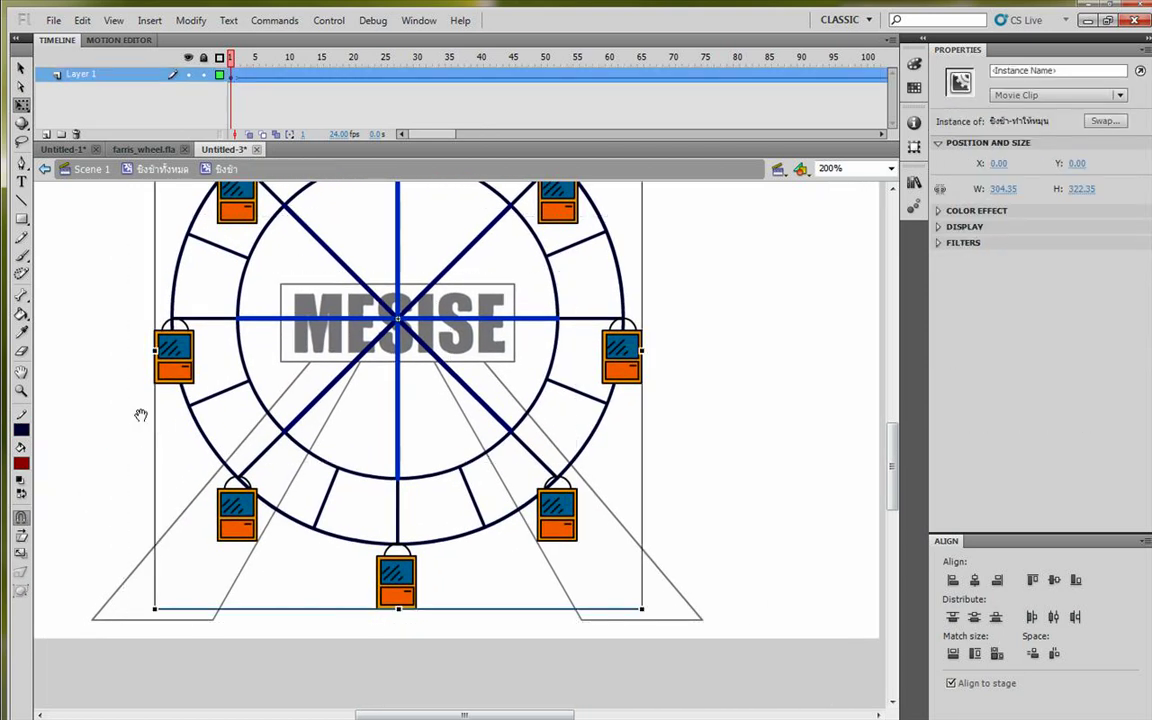
click(100, 172)
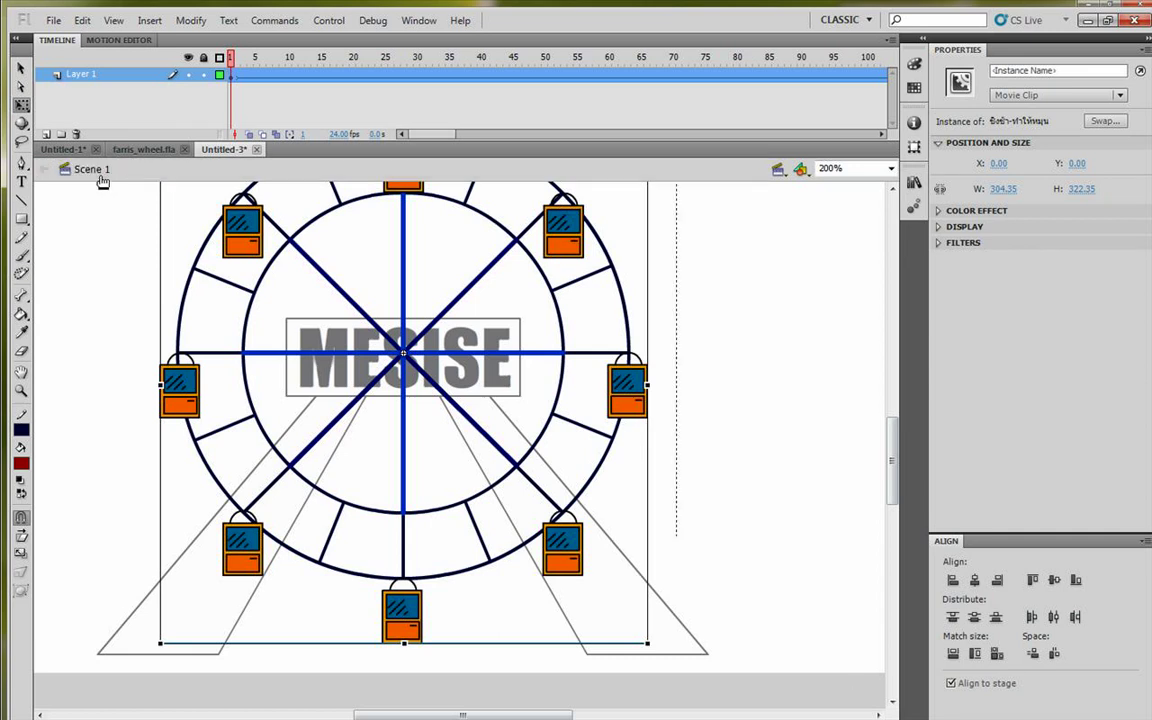
double_click(368, 378)
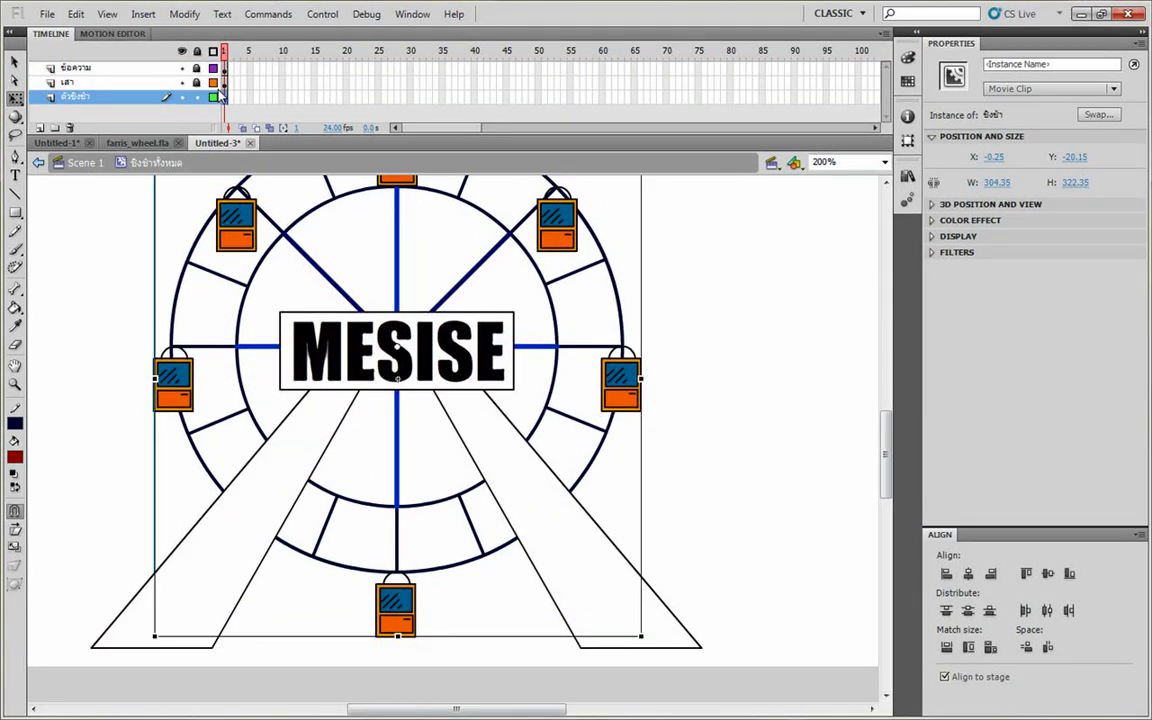
click(197, 97)
click(197, 82)
Step: Select both supporting pillars and fill them with steel blue
drag(100, 376, 99, 327)
click(219, 496)
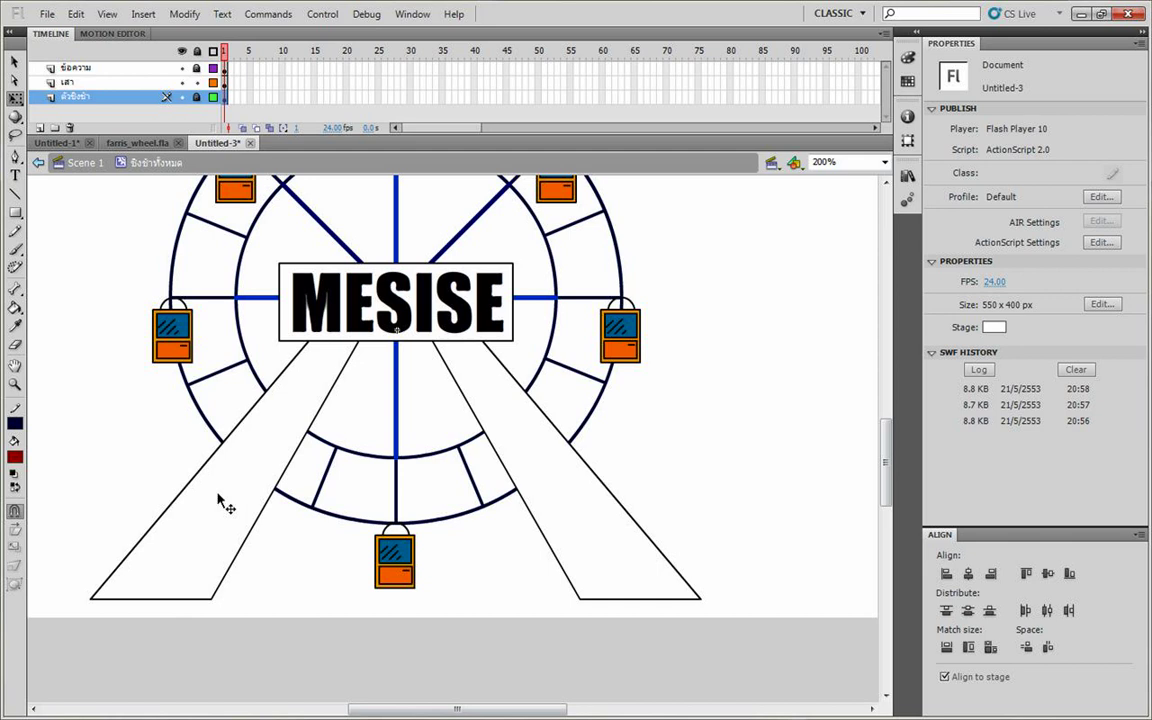
shift+click(530, 455)
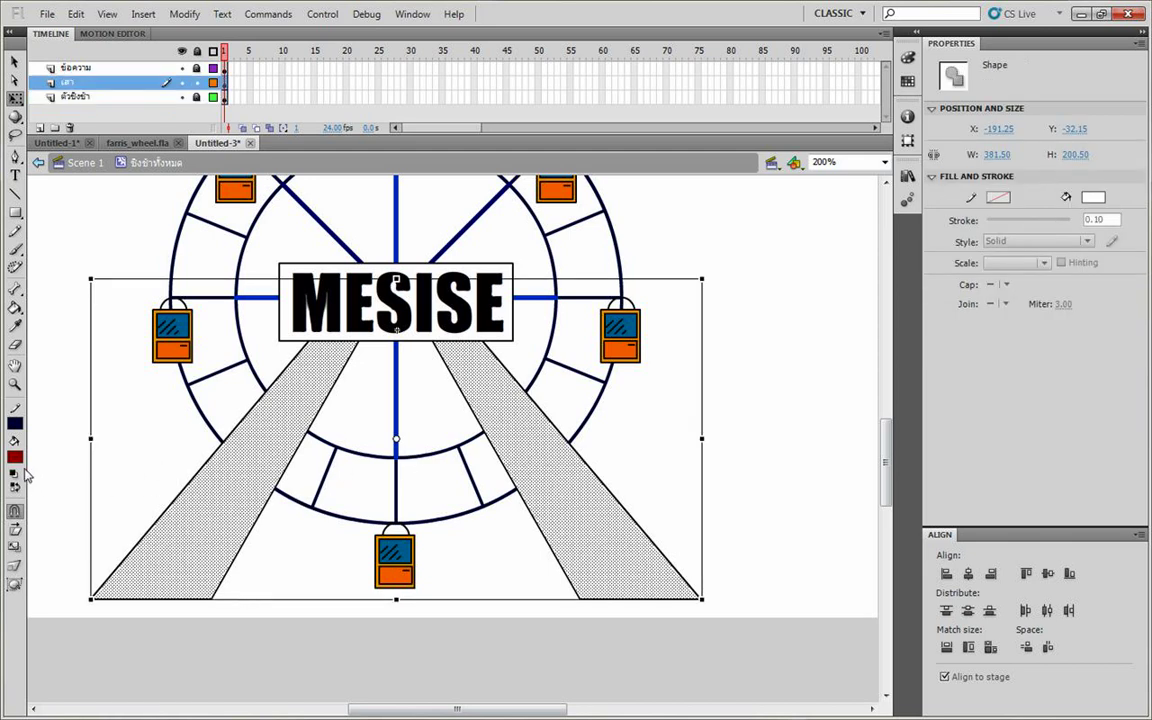
click(18, 455)
click(147, 519)
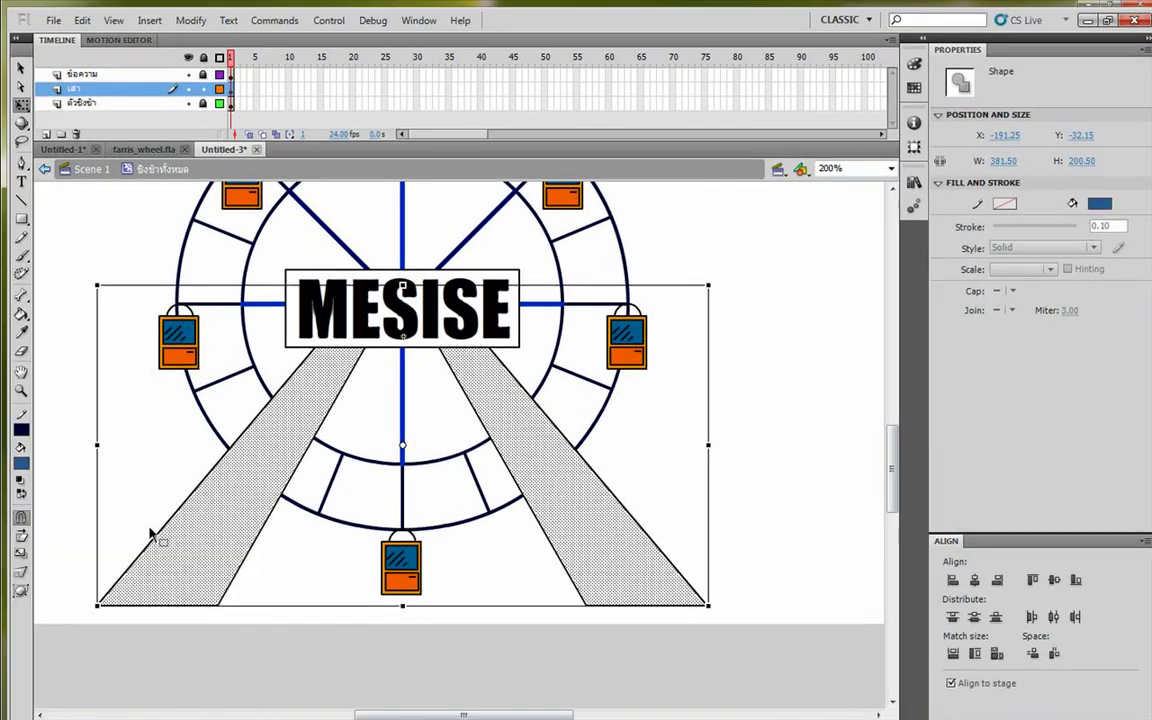
click(80, 431)
Step: Try a dark indigo fill on the background panel of the MESISE sign
drag(146, 433, 134, 453)
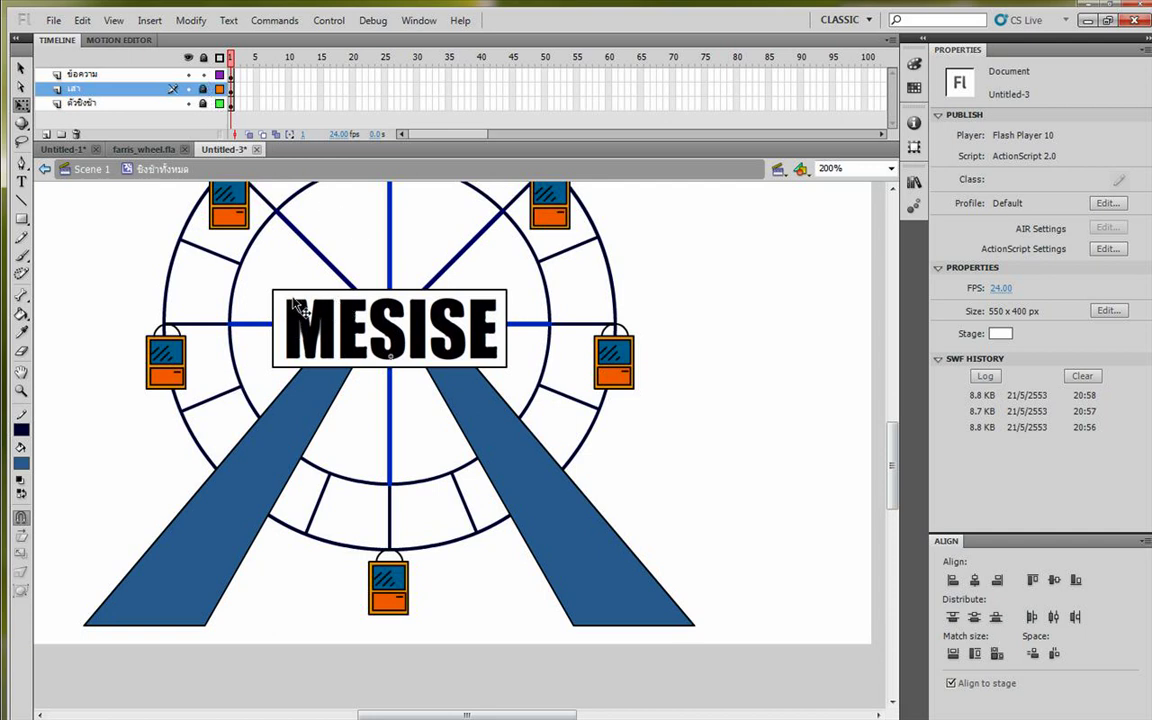
click(390, 330)
click(21, 429)
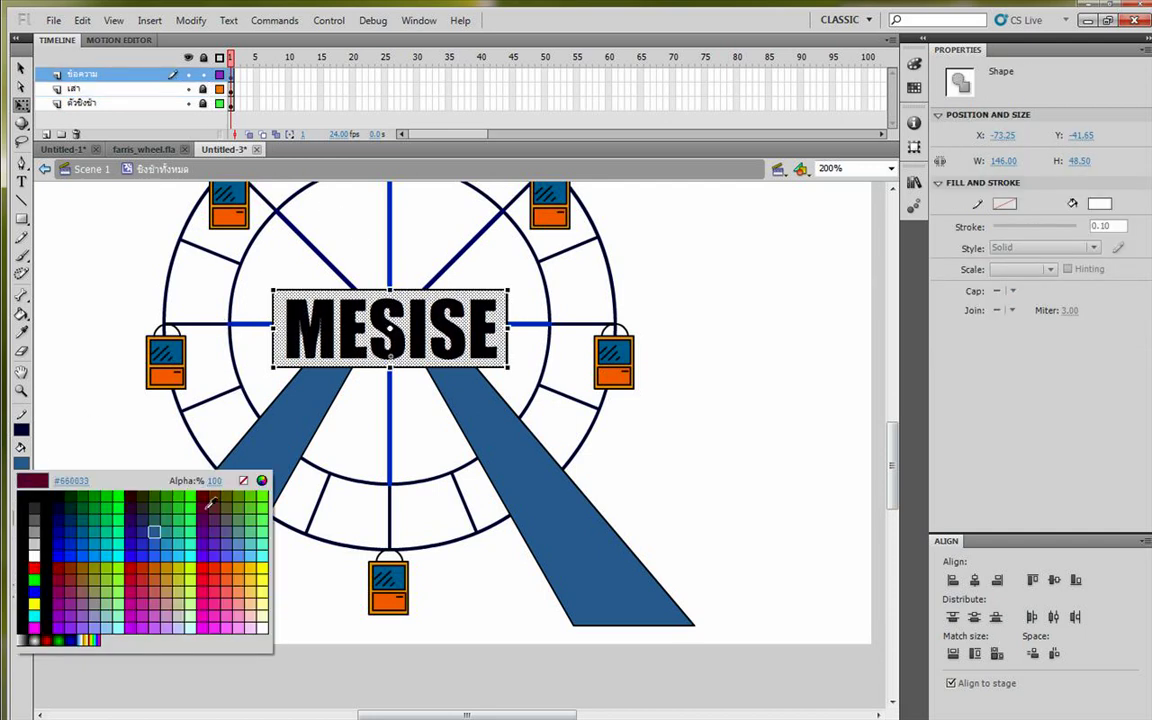
click(150, 522)
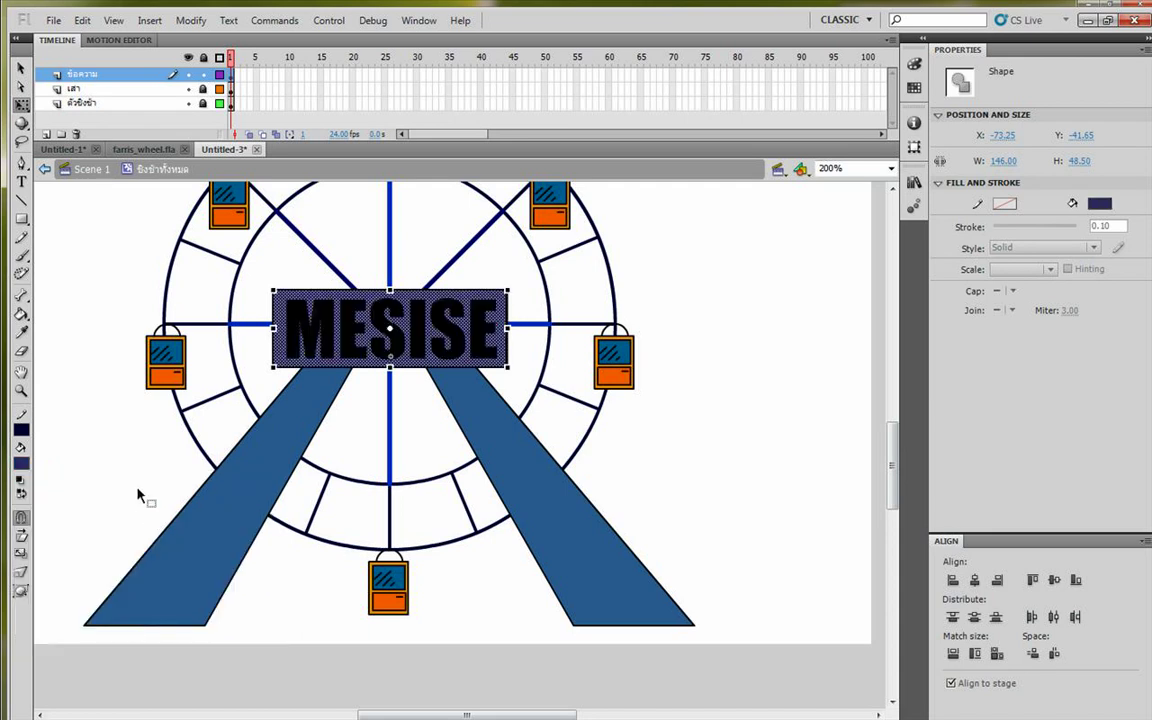
click(75, 465)
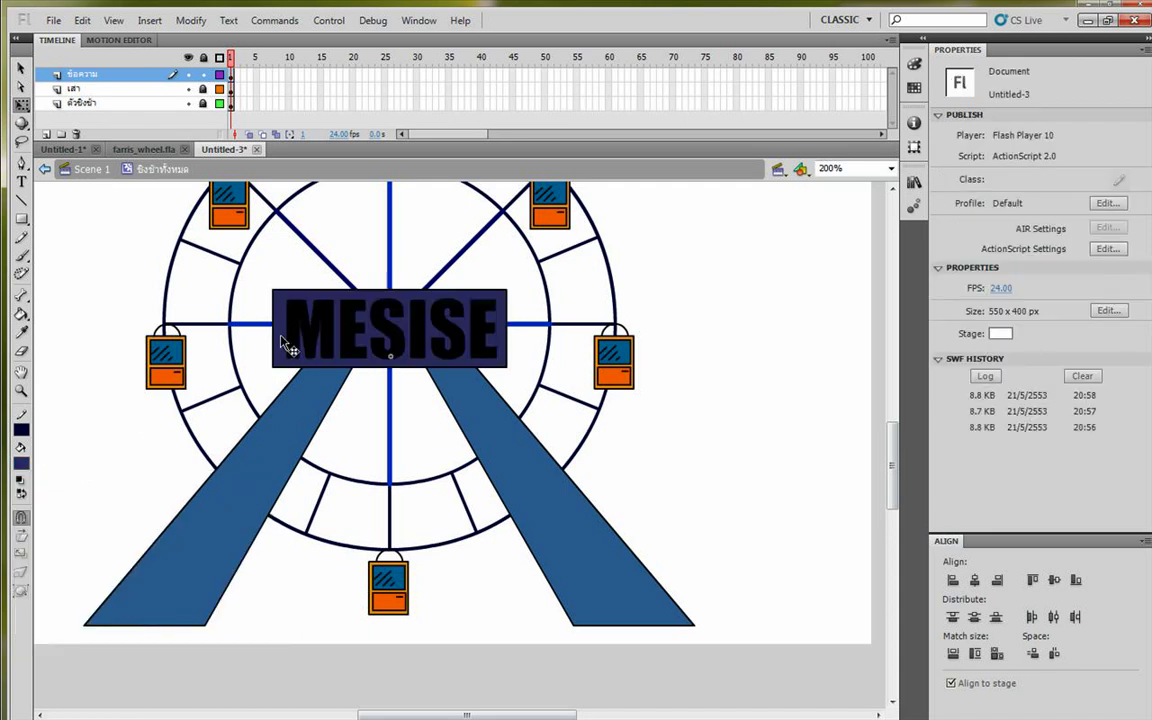
Step: Fill the background panel of the MESISE sign with orange #FF9933
click(276, 305)
click(21, 463)
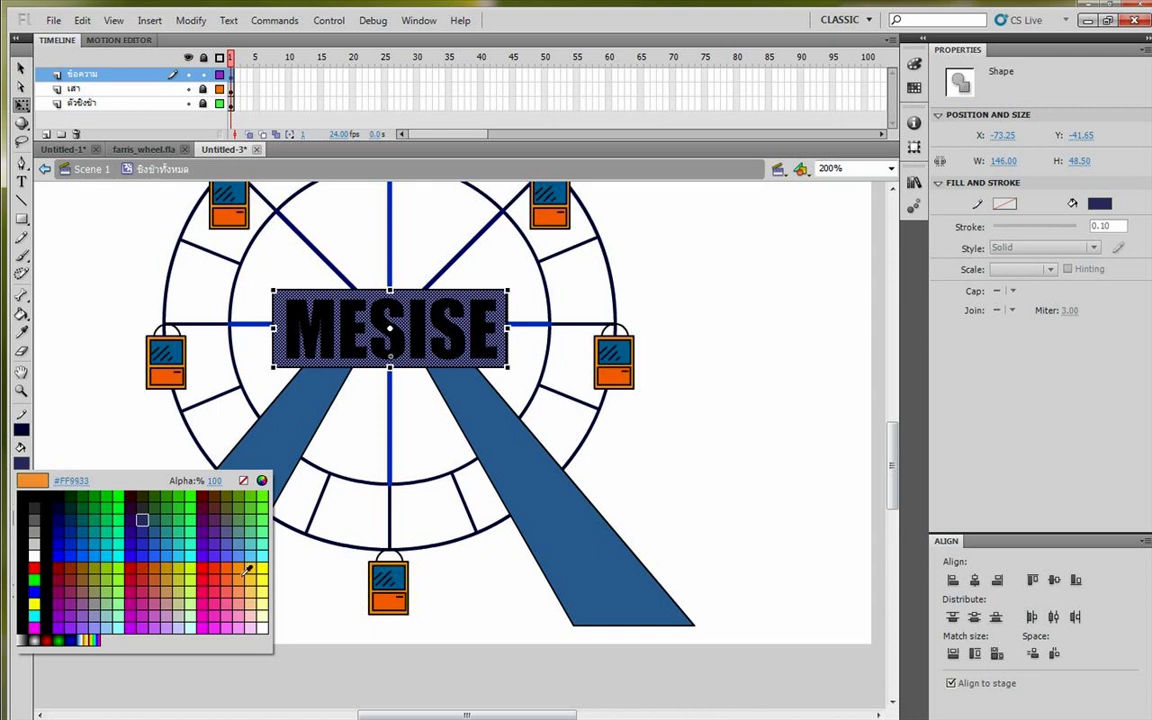
click(222, 517)
click(127, 478)
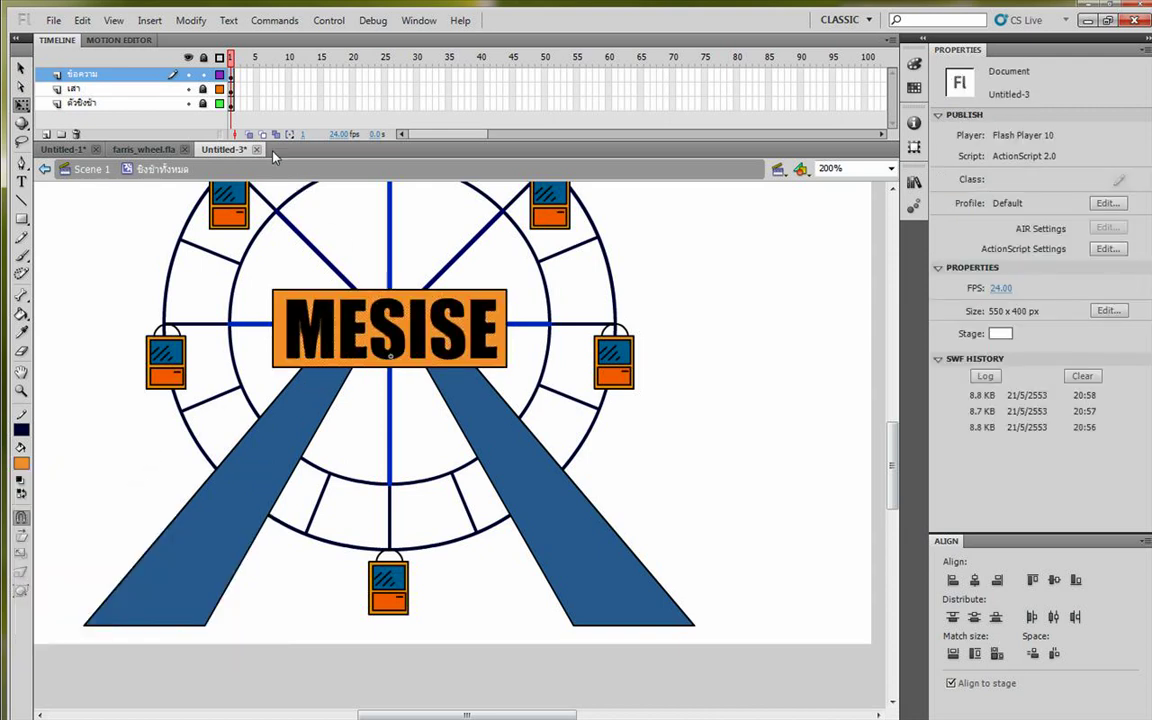
Step: Recolour the MESISE lettering on the sign dark blue
click(327, 378)
click(21, 465)
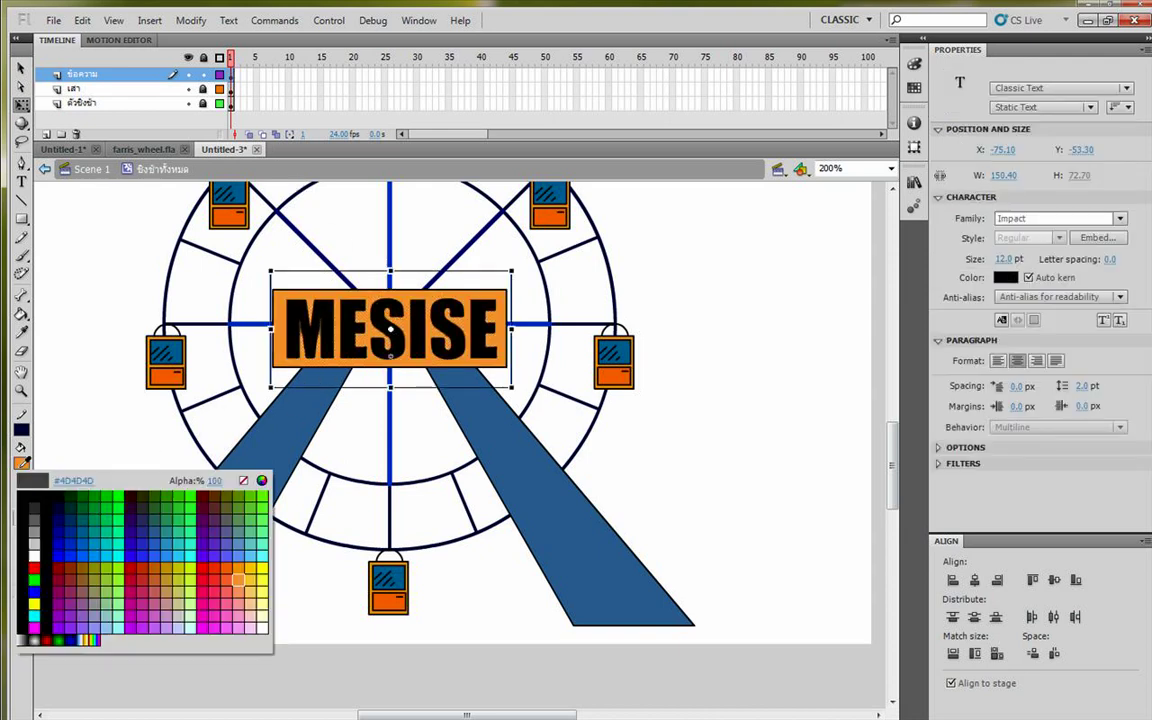
click(66, 472)
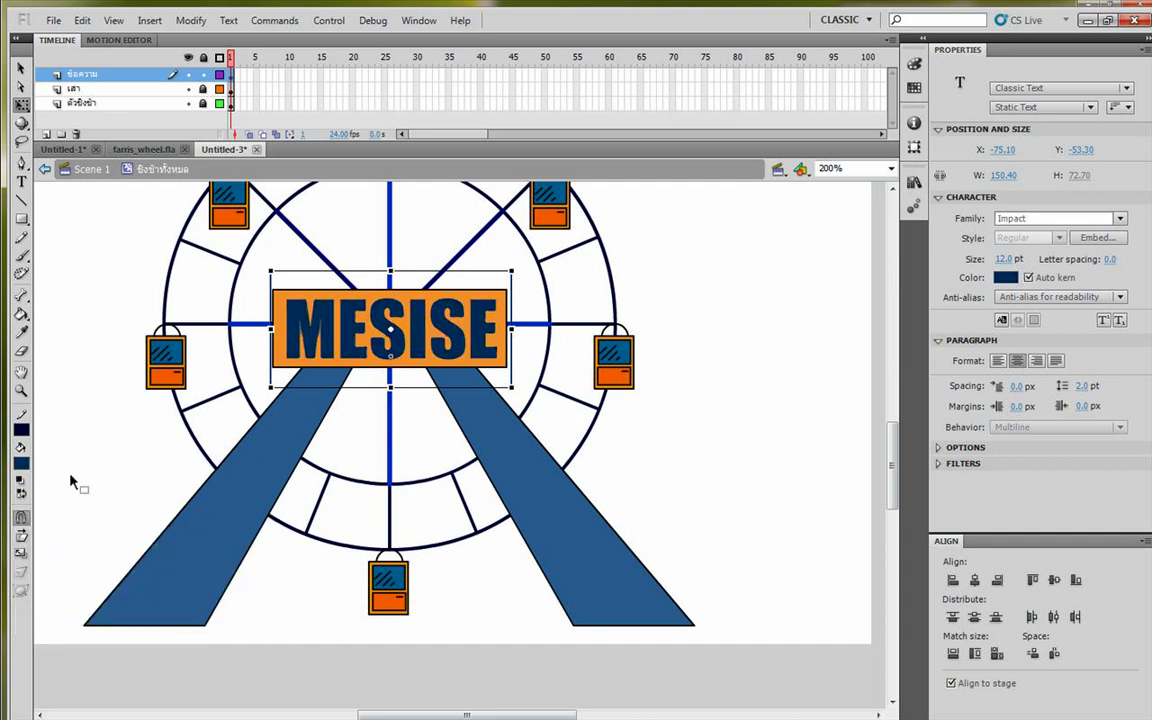
Step: Recolour the MESISE lettering on the sign with red-orange #FF3300 and deselect it
click(21, 463)
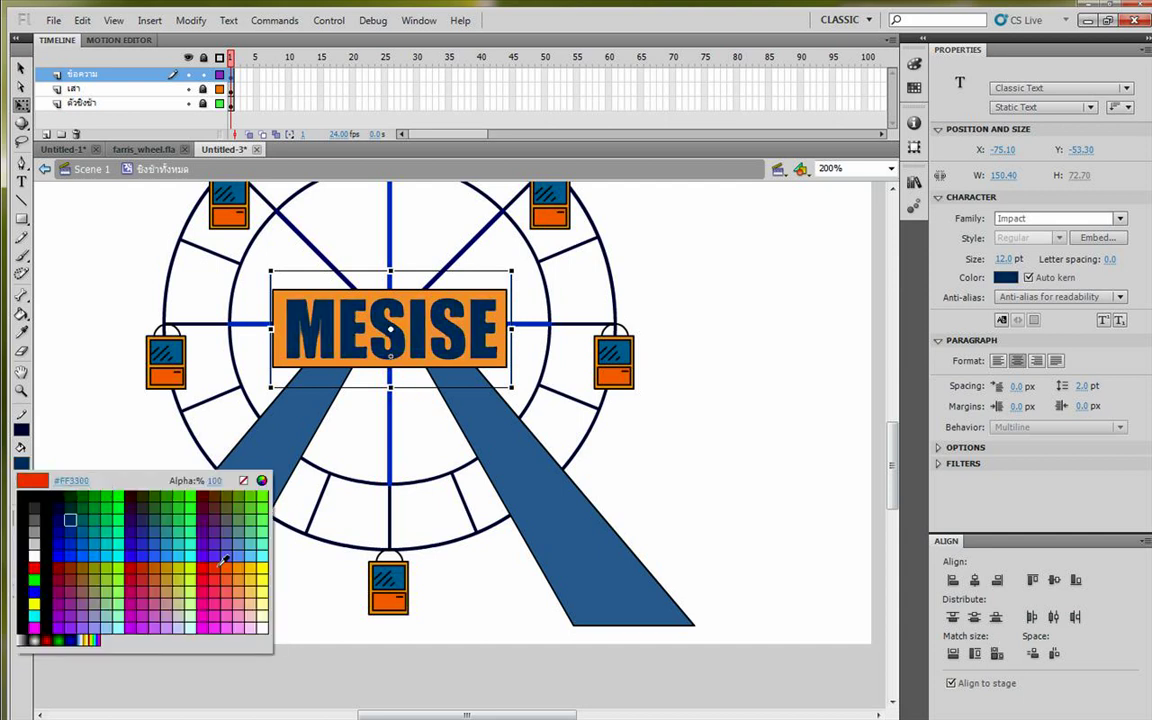
click(221, 565)
click(94, 462)
drag(151, 519, 234, 558)
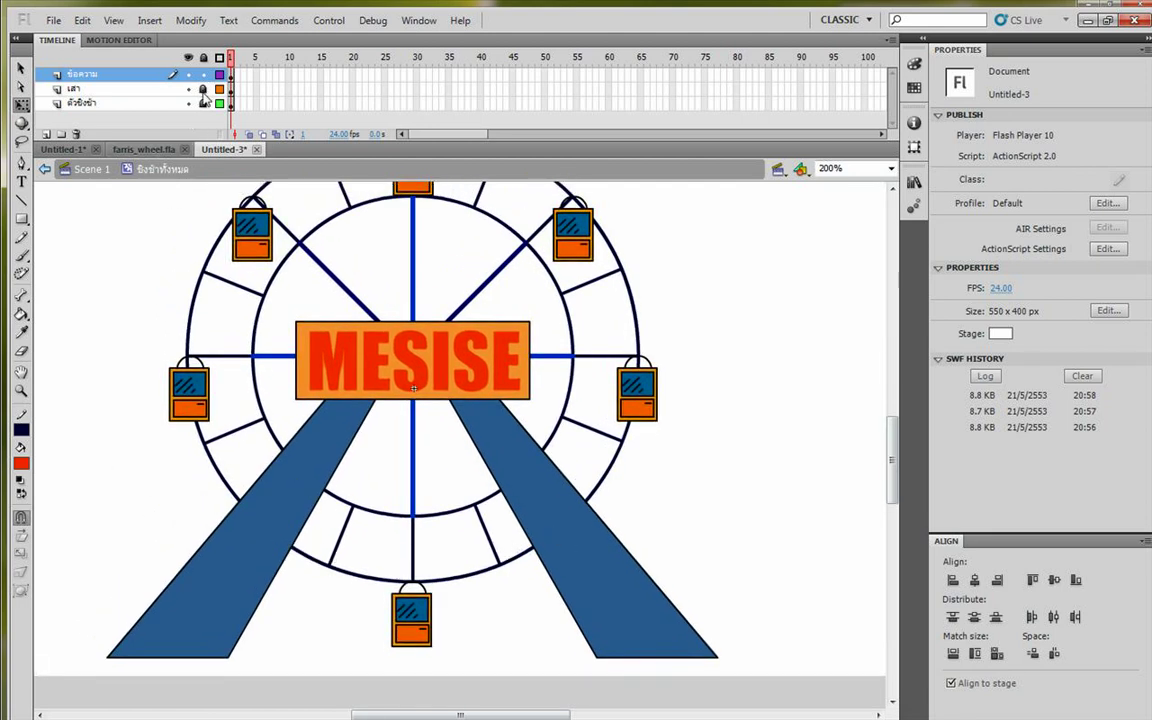
Step: Unlock the pillar layer to fill both supporting pillars with reddish orange, and test the movie
click(245, 567)
shift+click(548, 522)
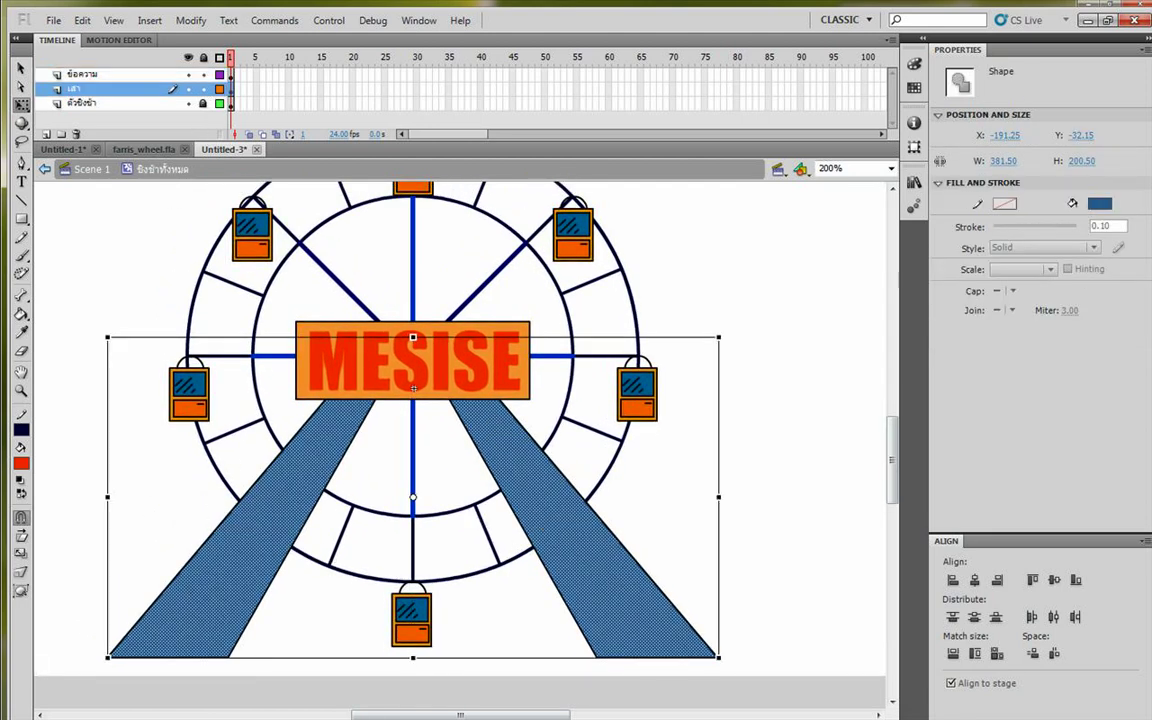
click(22, 466)
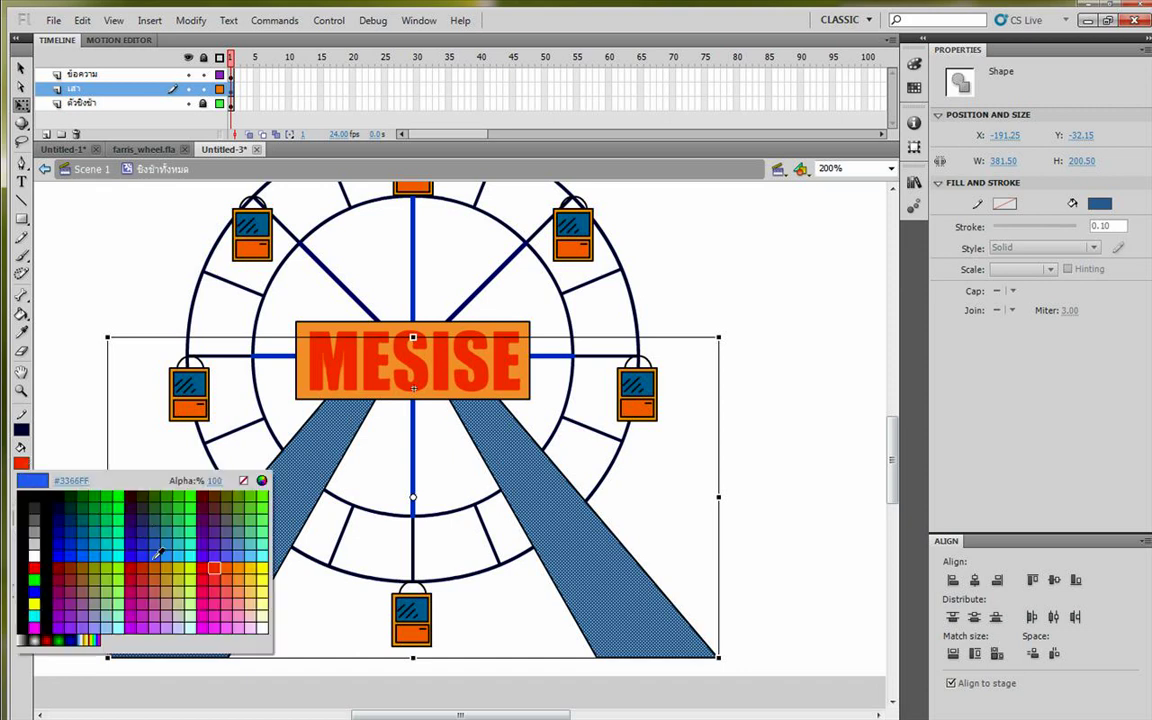
click(241, 570)
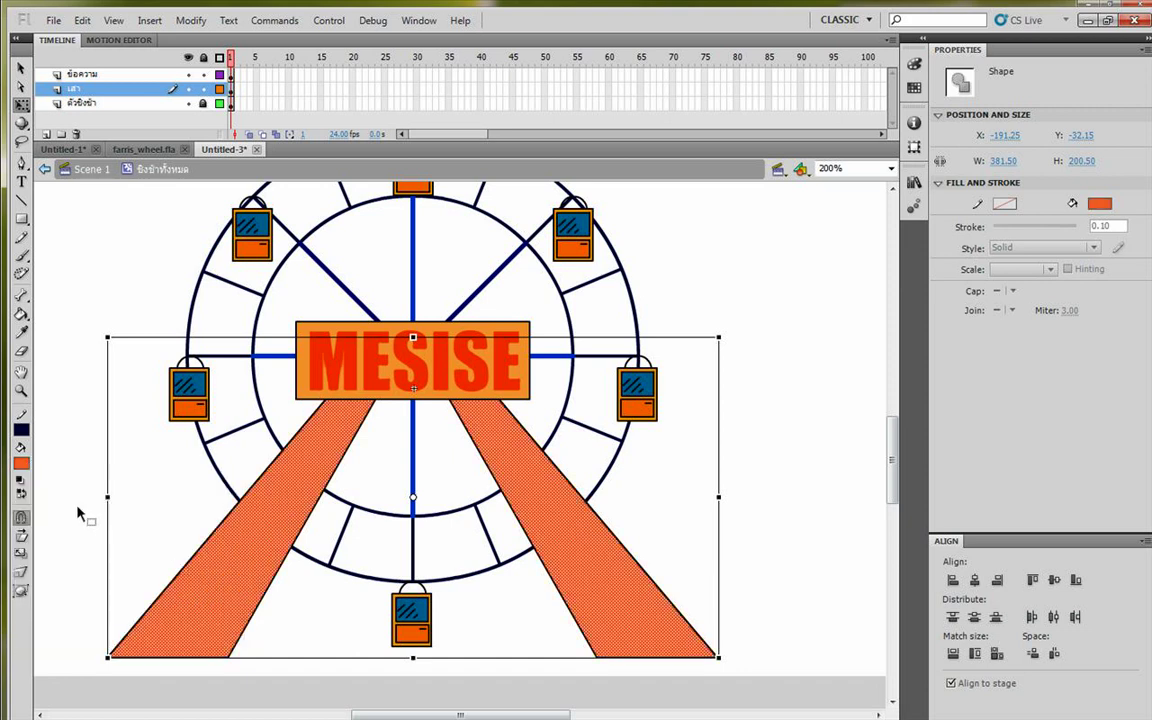
click(78, 514)
key(ctrl+Return)
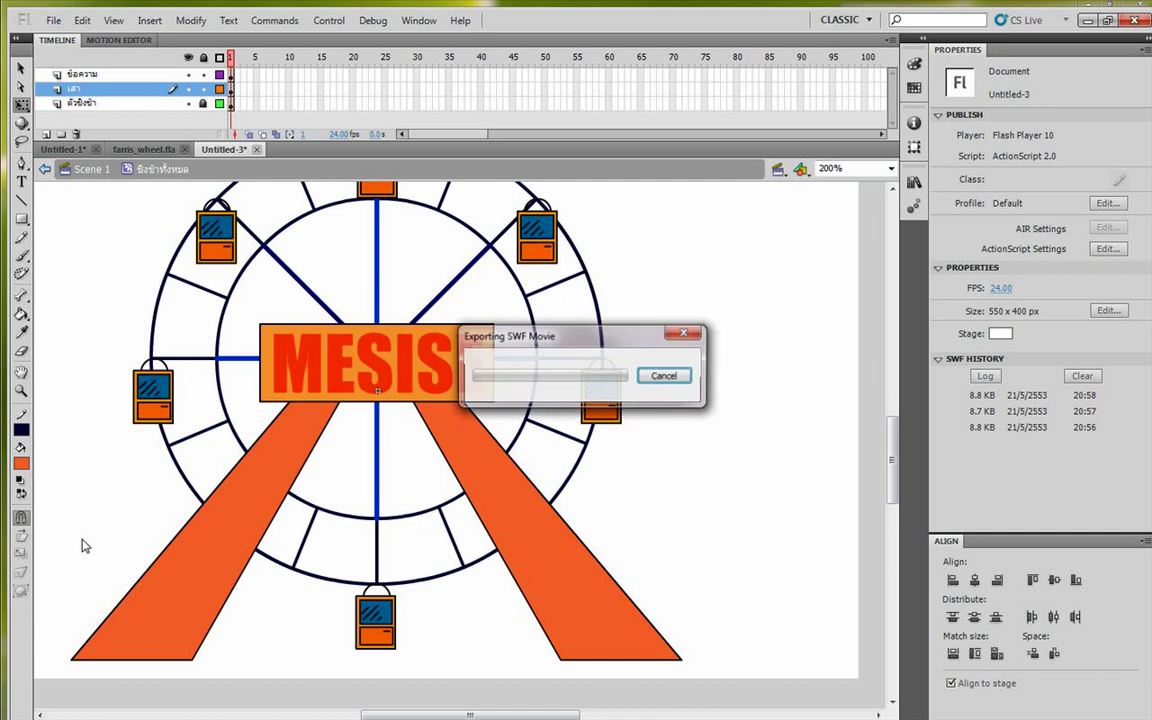